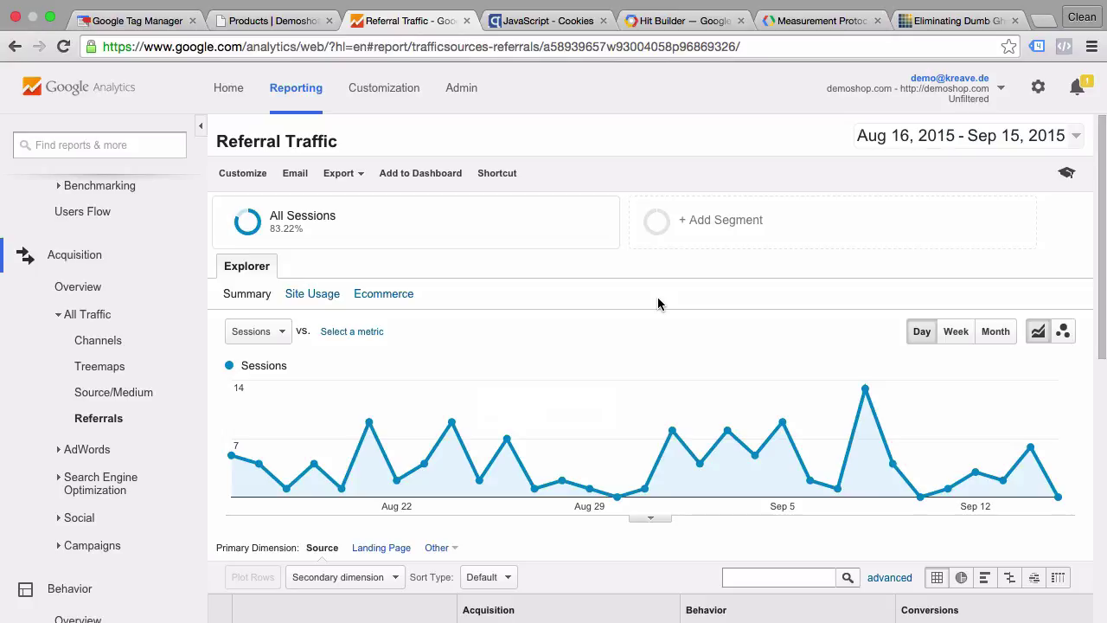
Step: Scroll through the spam-filled Referrals table and back up to the top
scroll(658, 303, "down", 10)
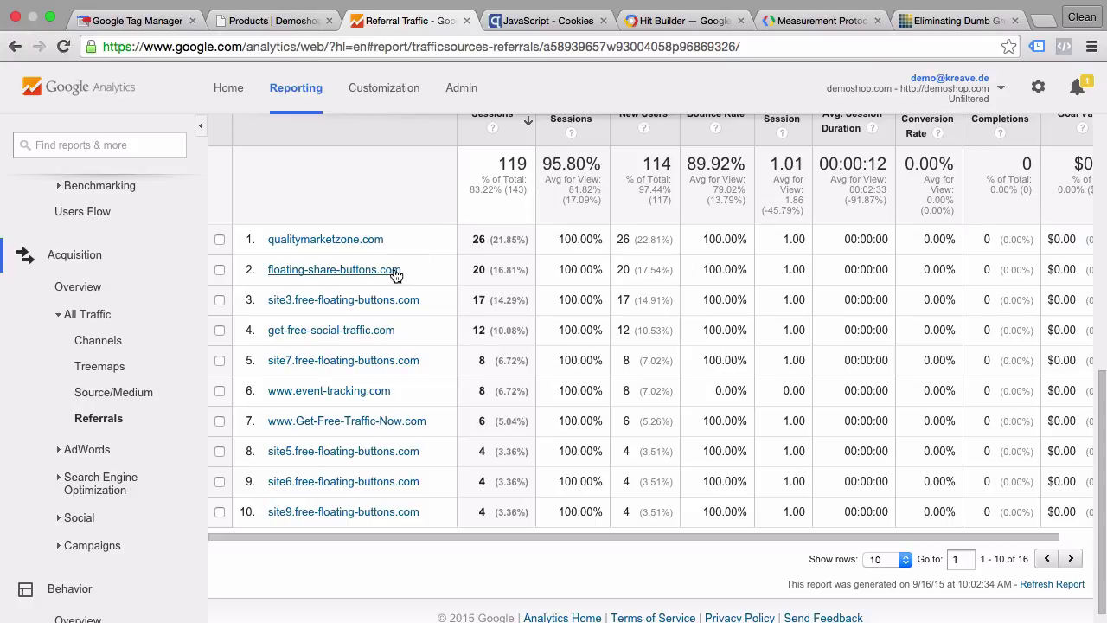
scroll(416, 269, "up", 5)
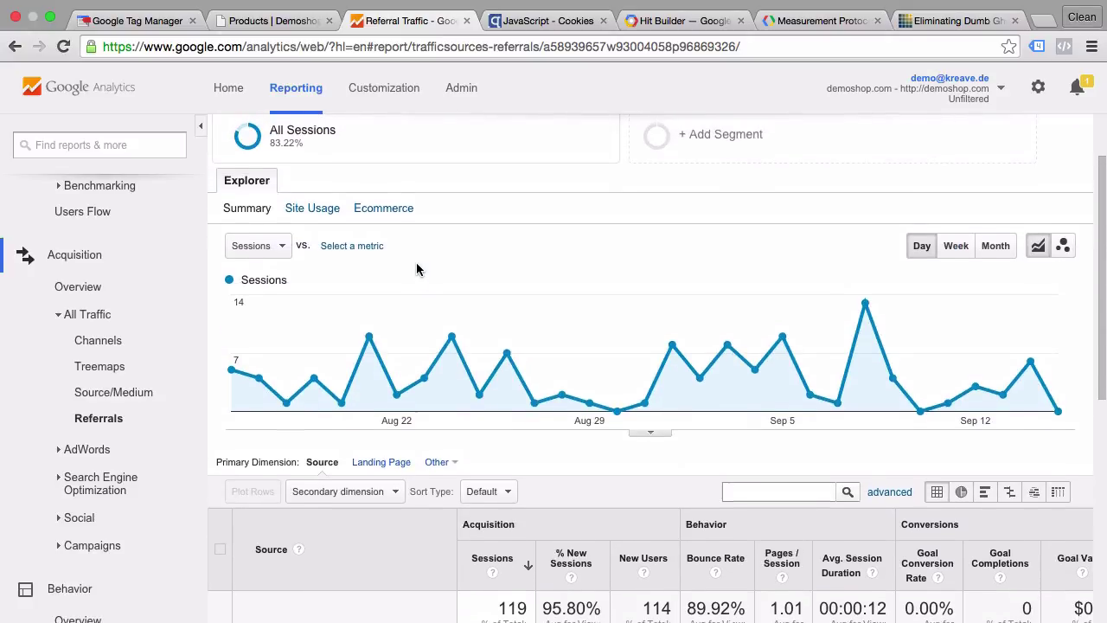
scroll(416, 269, "up", 1)
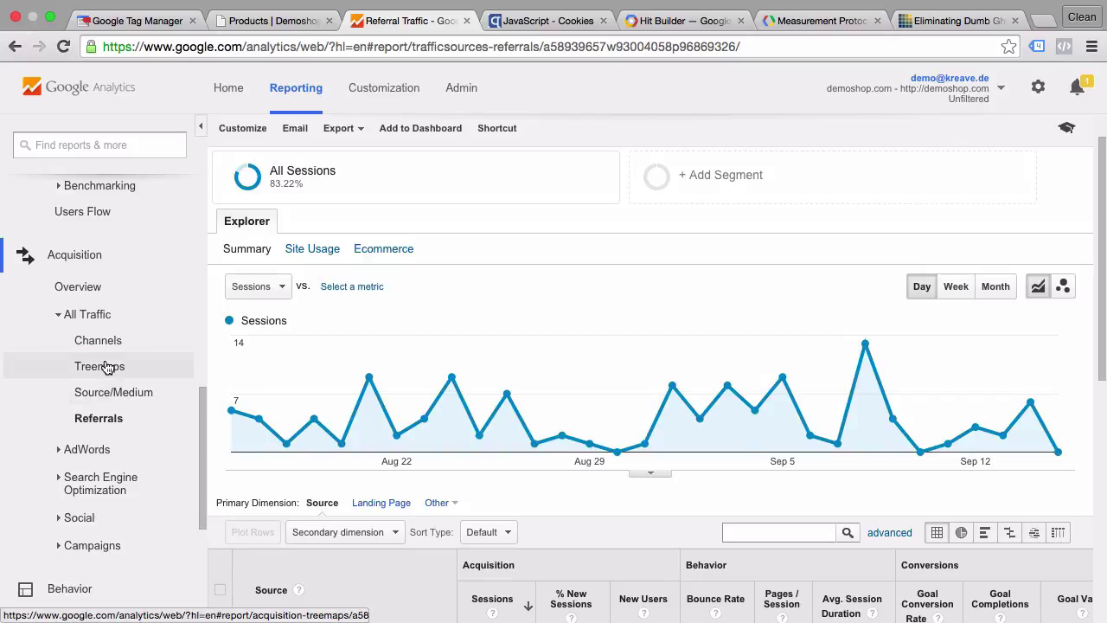
scroll(102, 367, "up", 10)
Step: Reload the Demoshop page and check Real-Time Overview shows 2 active users with spam.com referral
left_click(57, 356)
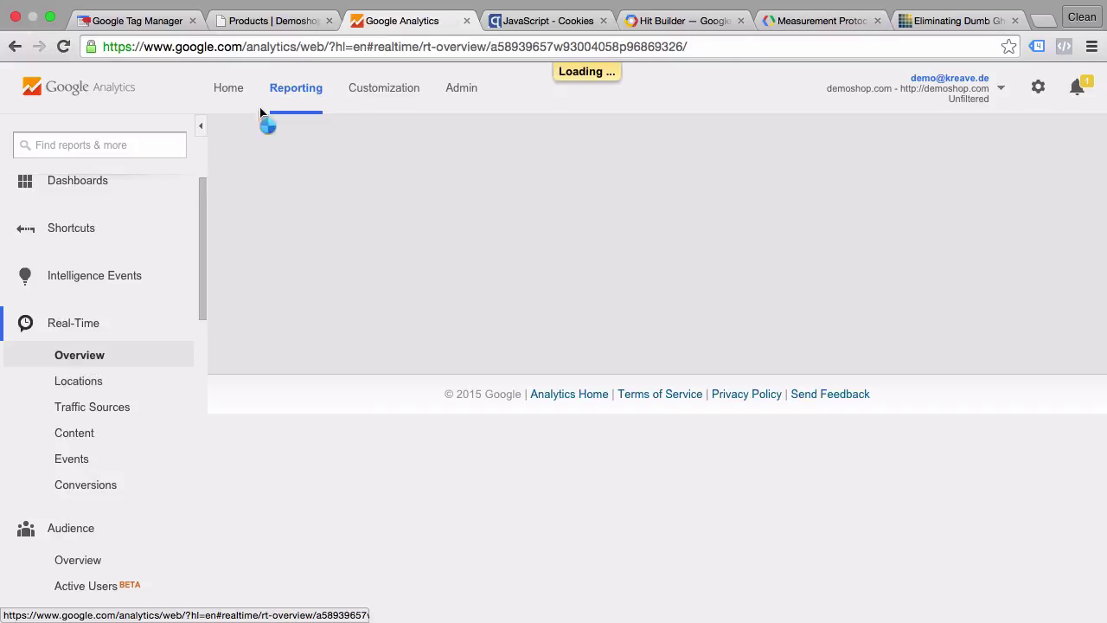
left_click(294, 22)
left_click(64, 46)
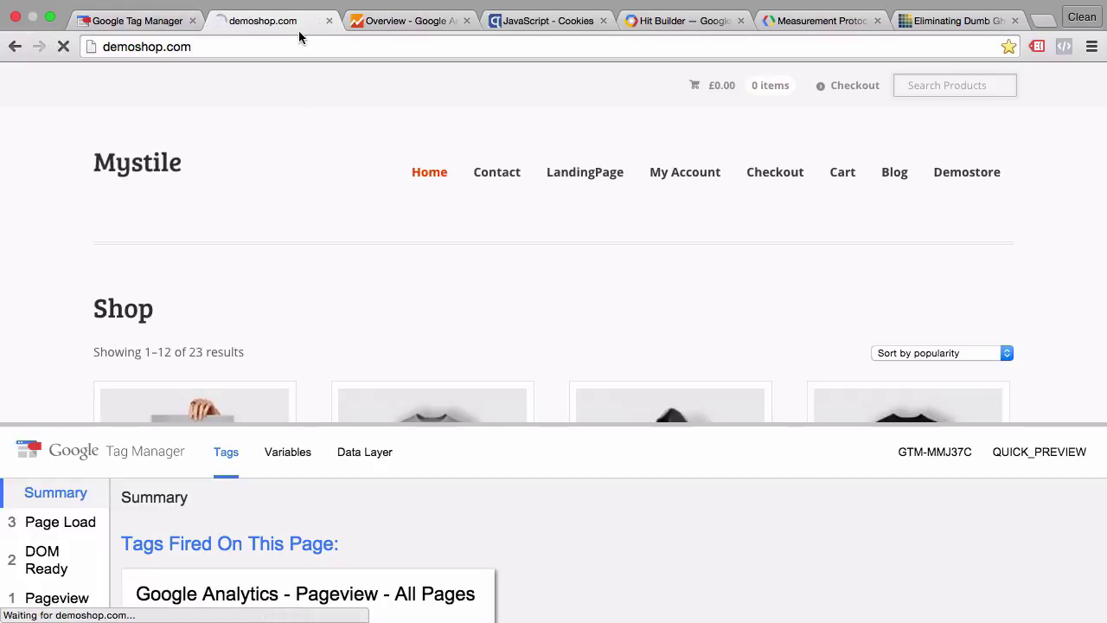
left_click(395, 27)
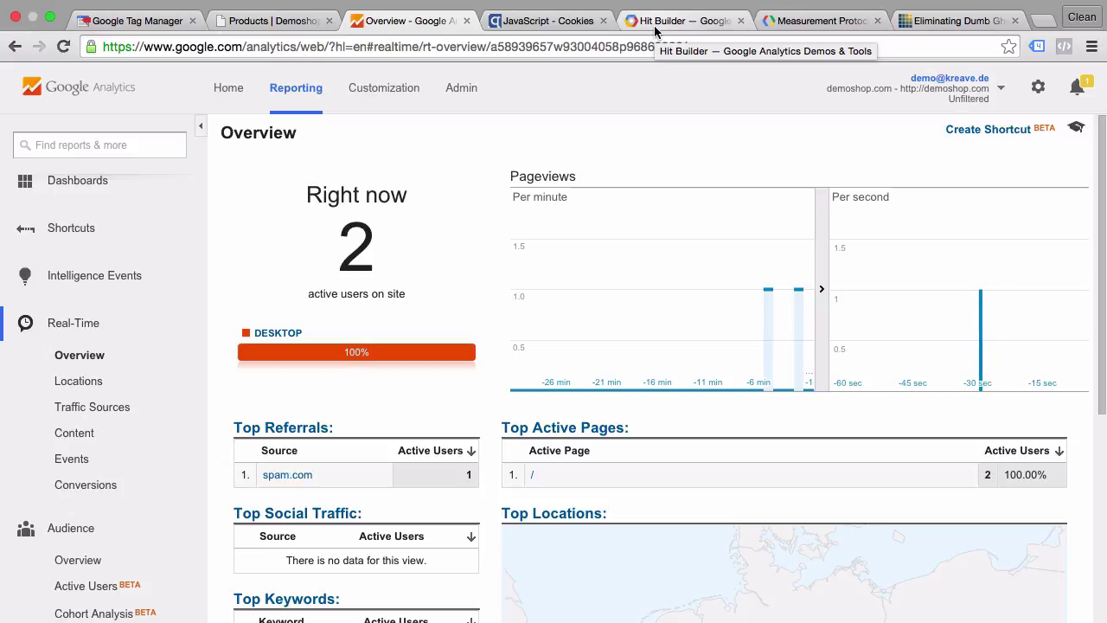
Step: Review the Hit Builder pageview payload with spam.com as referrer and send the hit
left_click(655, 31)
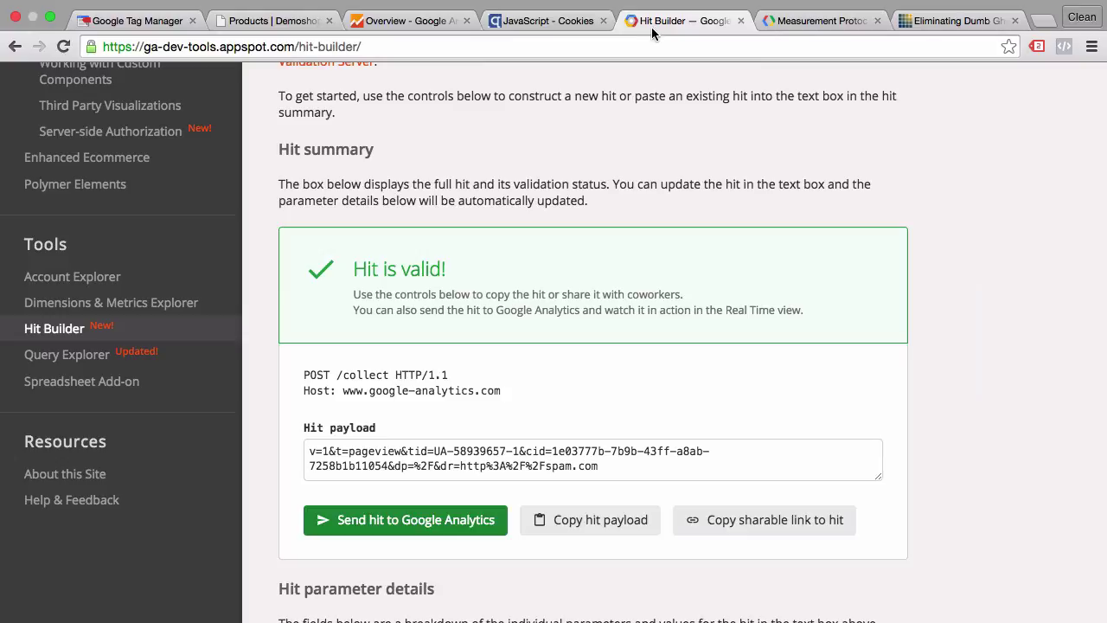
scroll(531, 153, "up", 3)
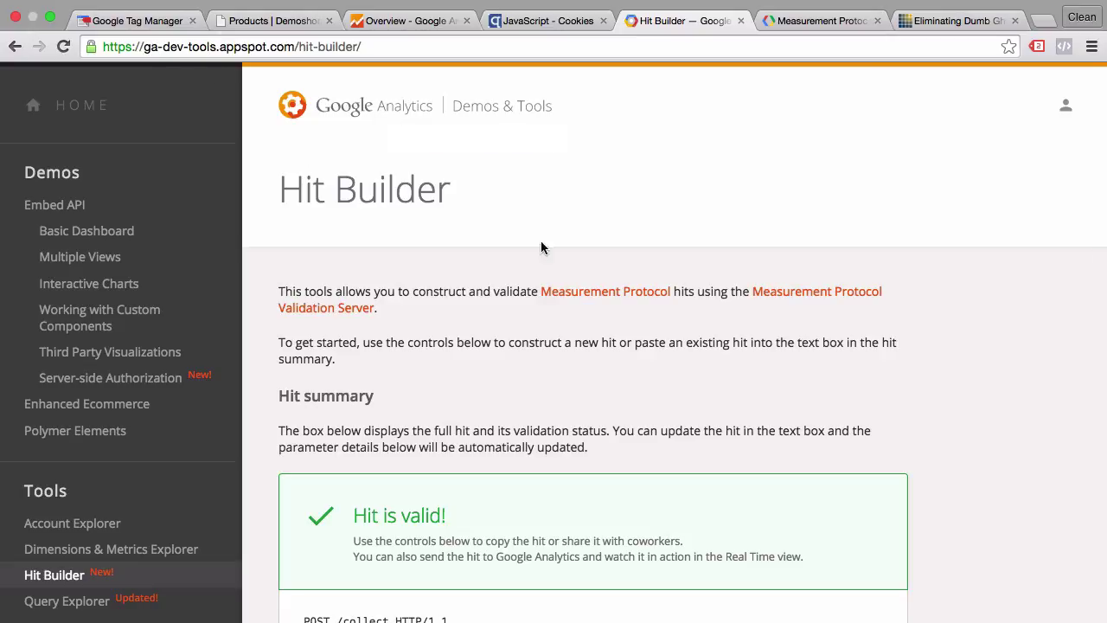
scroll(559, 201, "down", 8)
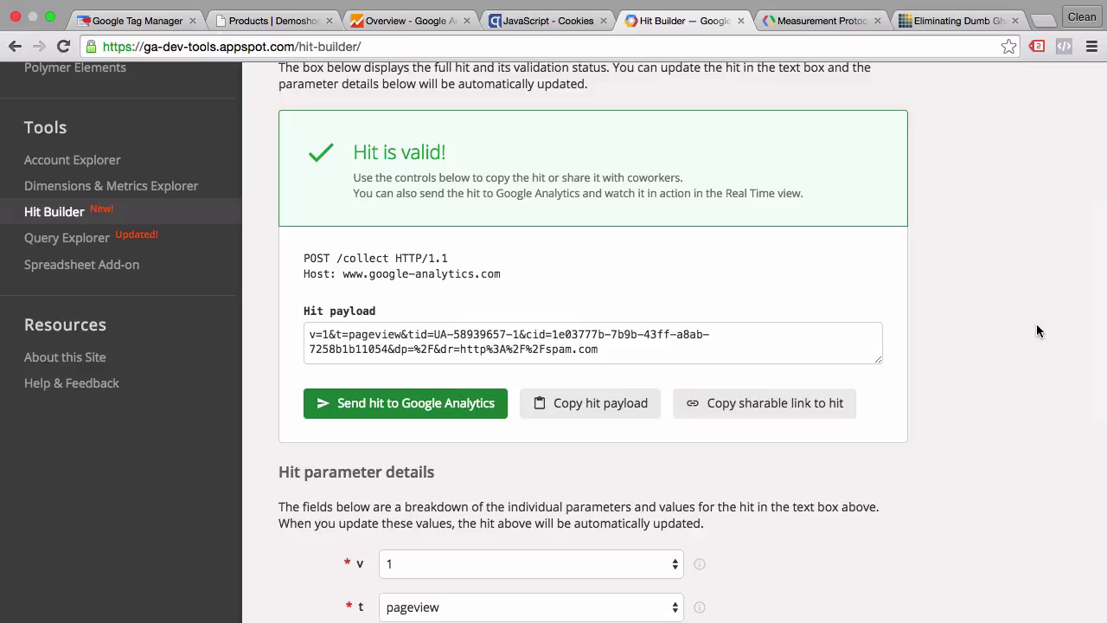
scroll(1036, 331, "down", 6)
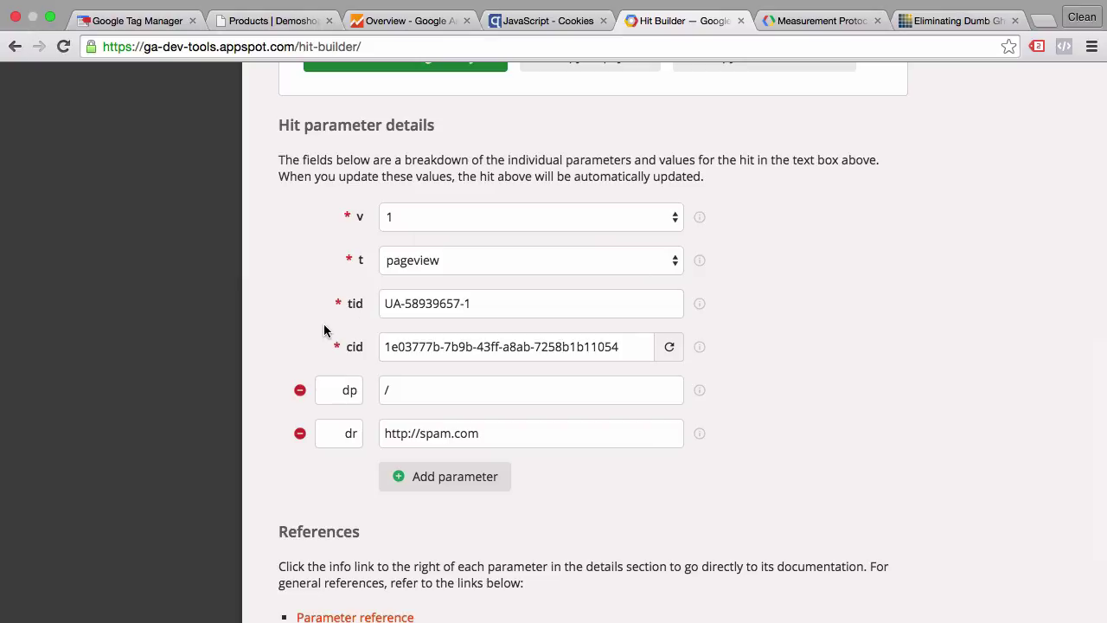
scroll(323, 330, "up", 5)
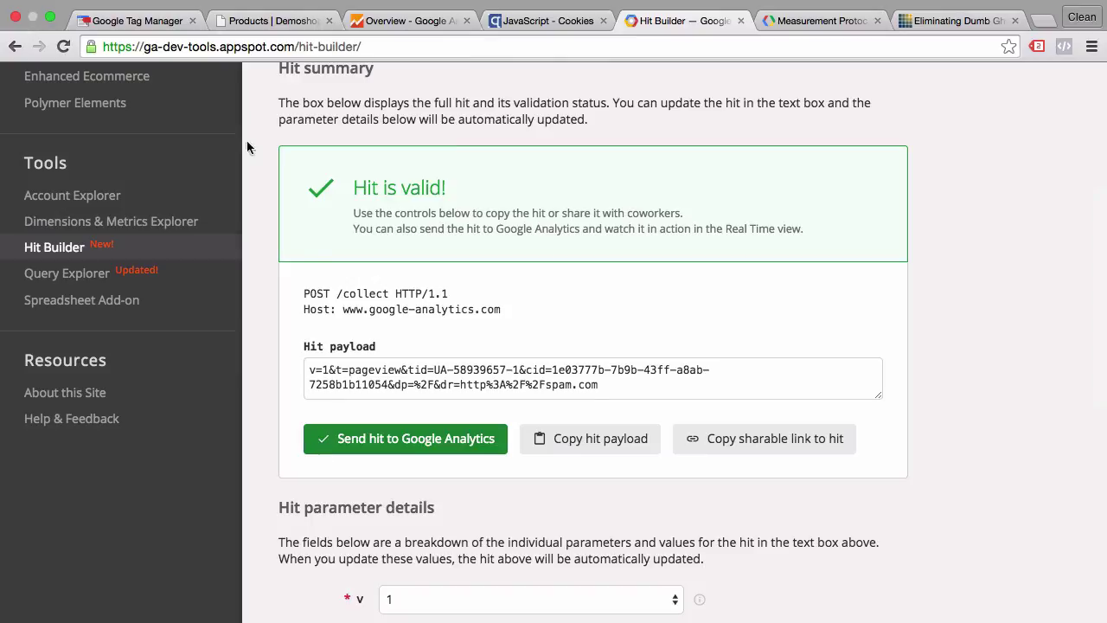
Step: Compare Real-Time Overview against Hit Builder to confirm spam.com still tops the referrals
left_click(397, 22)
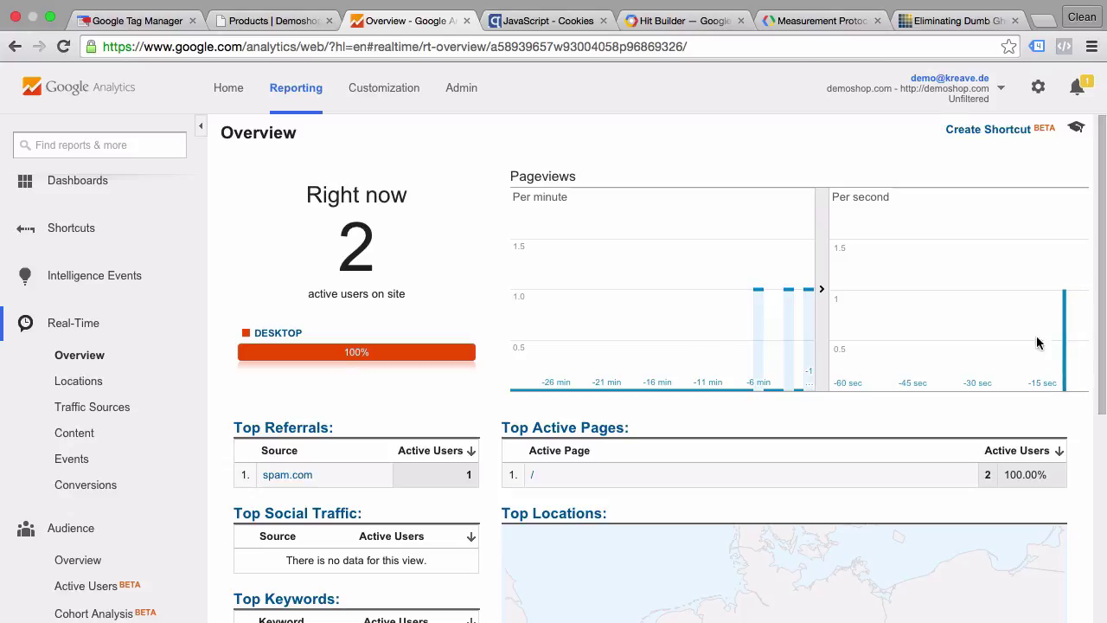
scroll(482, 390, "down", 2)
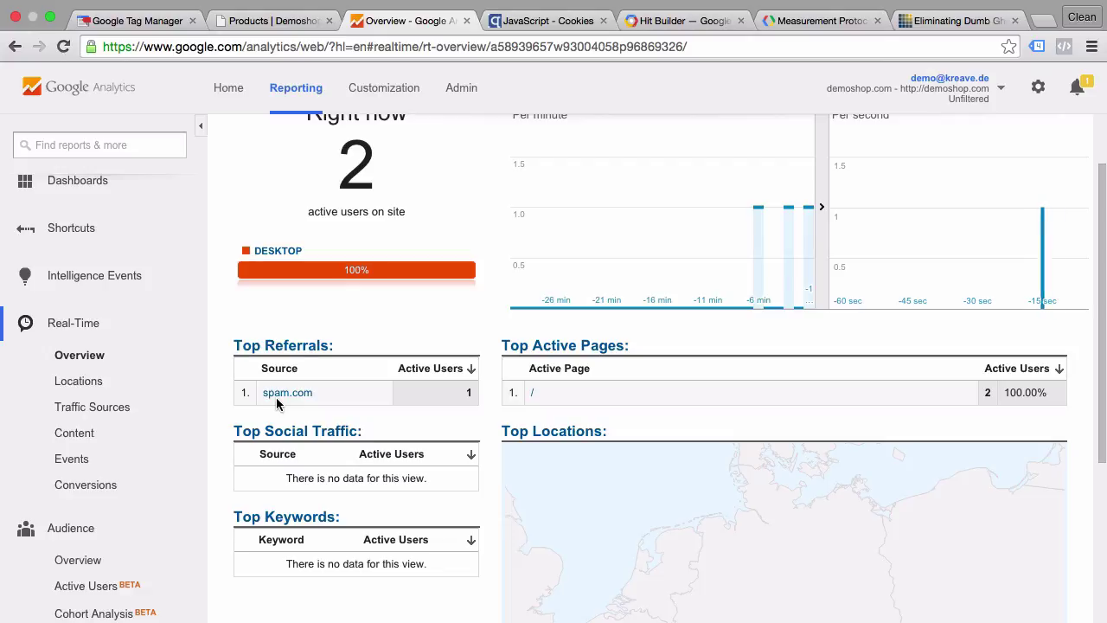
left_click(715, 24)
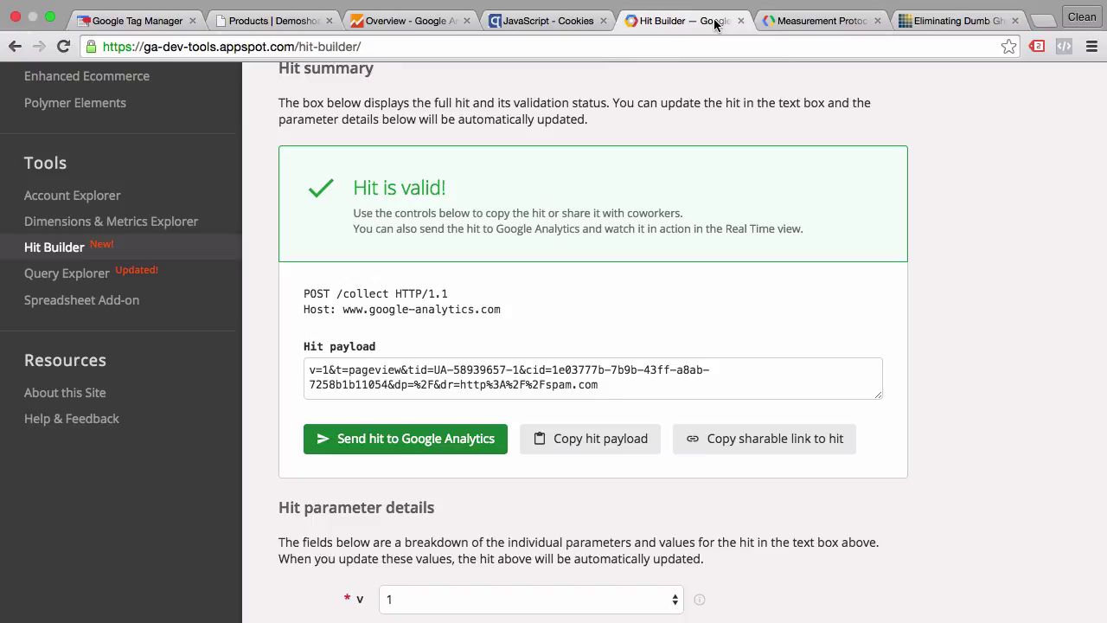
scroll(525, 177, "down", 5)
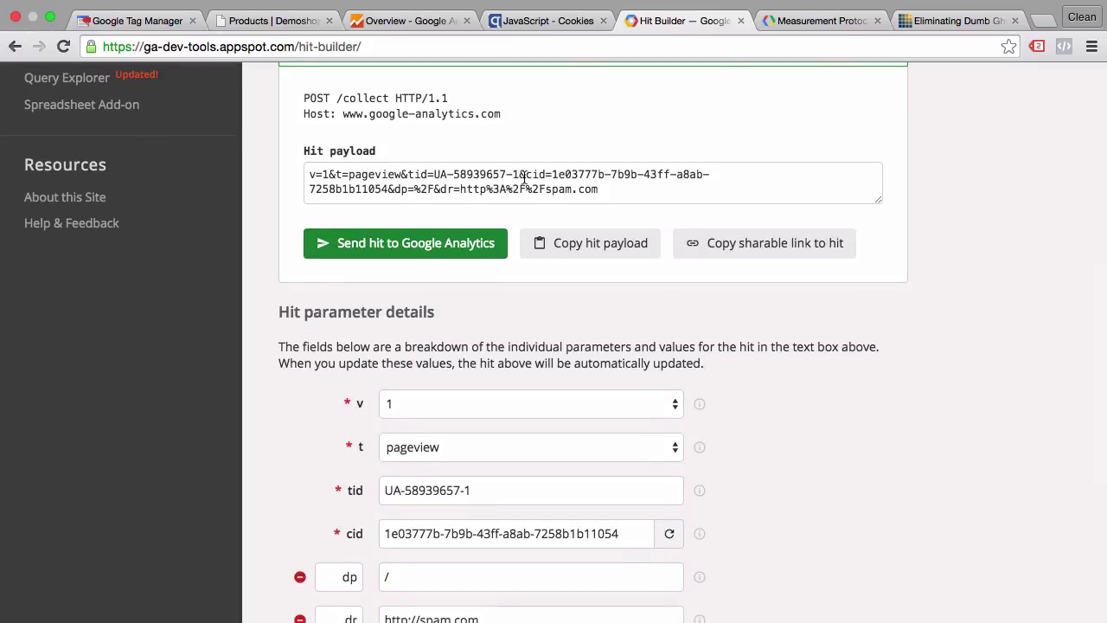
left_click(433, 22)
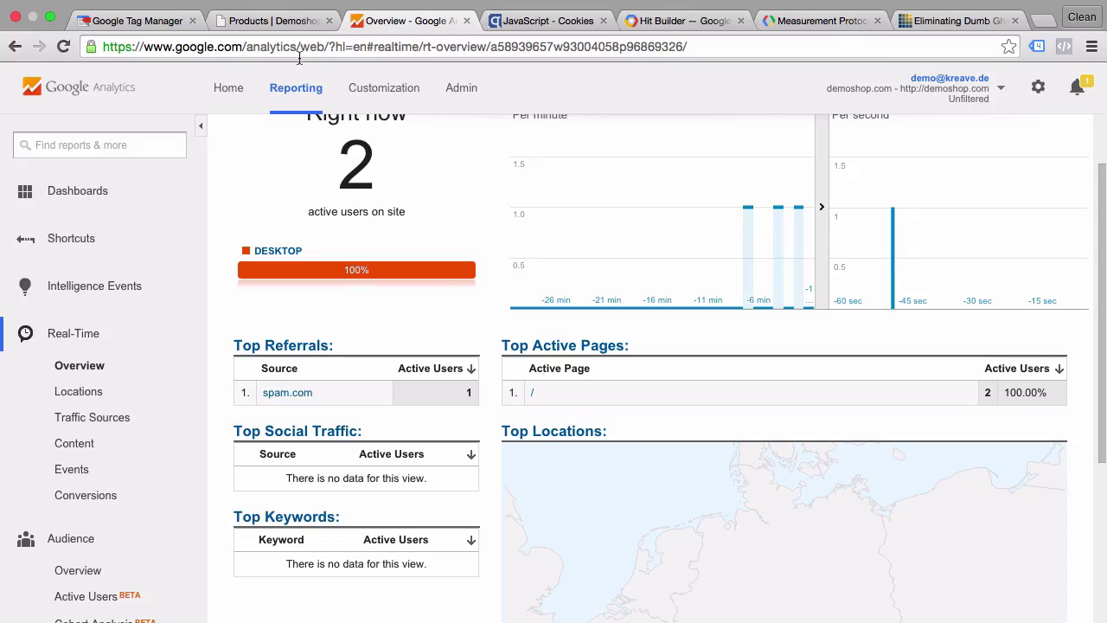
scroll(31, 302, "down", 5)
left_click(32, 304)
scroll(32, 304, "down", 4)
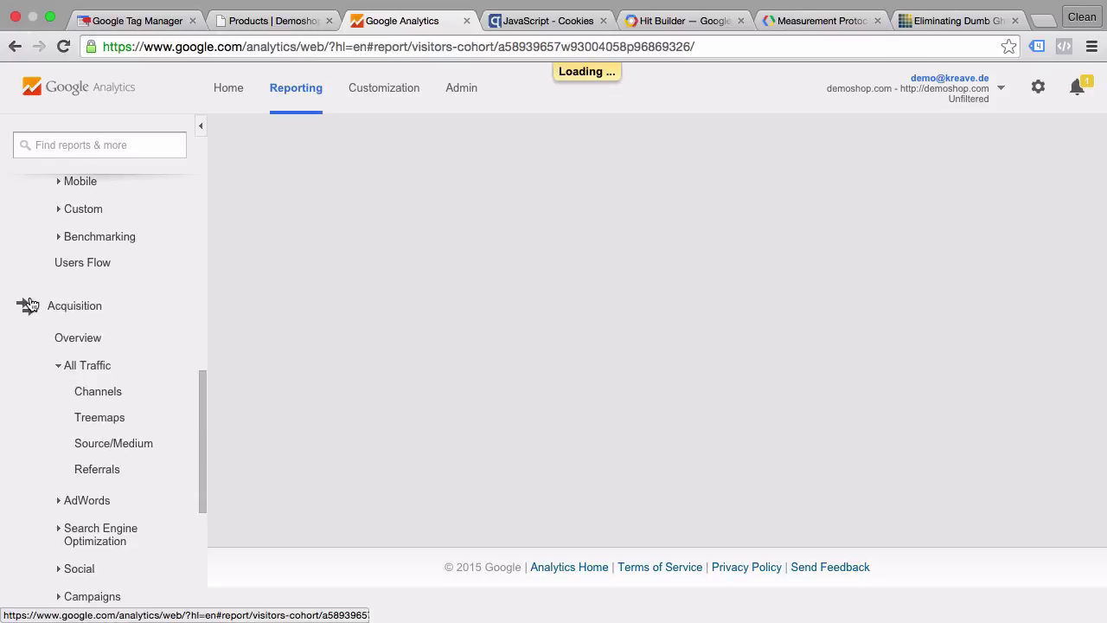
left_click(95, 467)
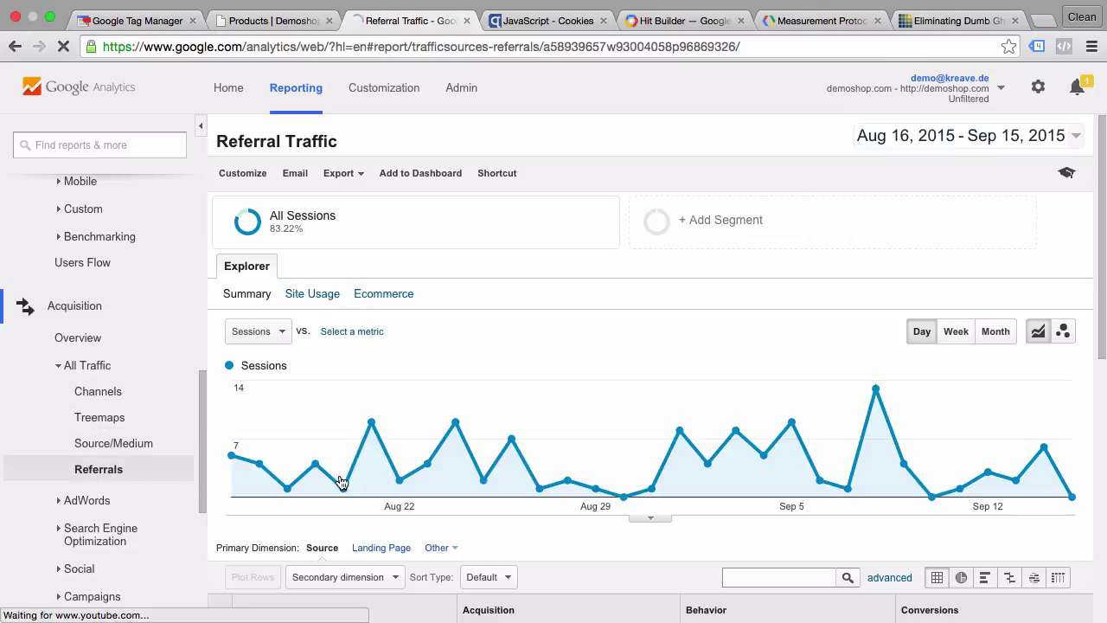
scroll(381, 475, "down", 10)
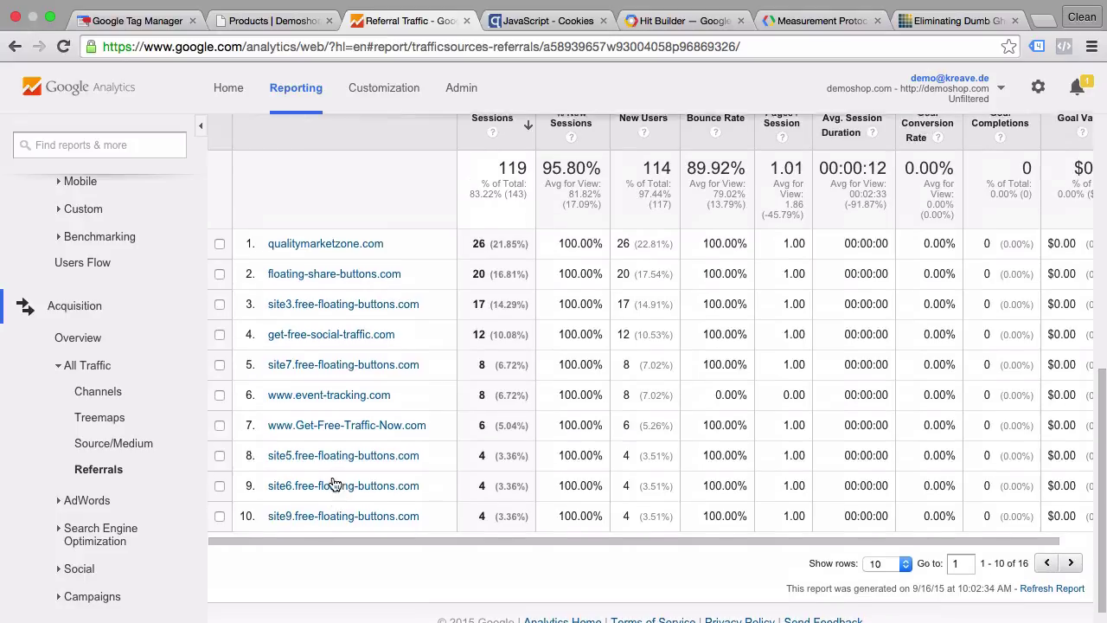
scroll(333, 482, "up", 1)
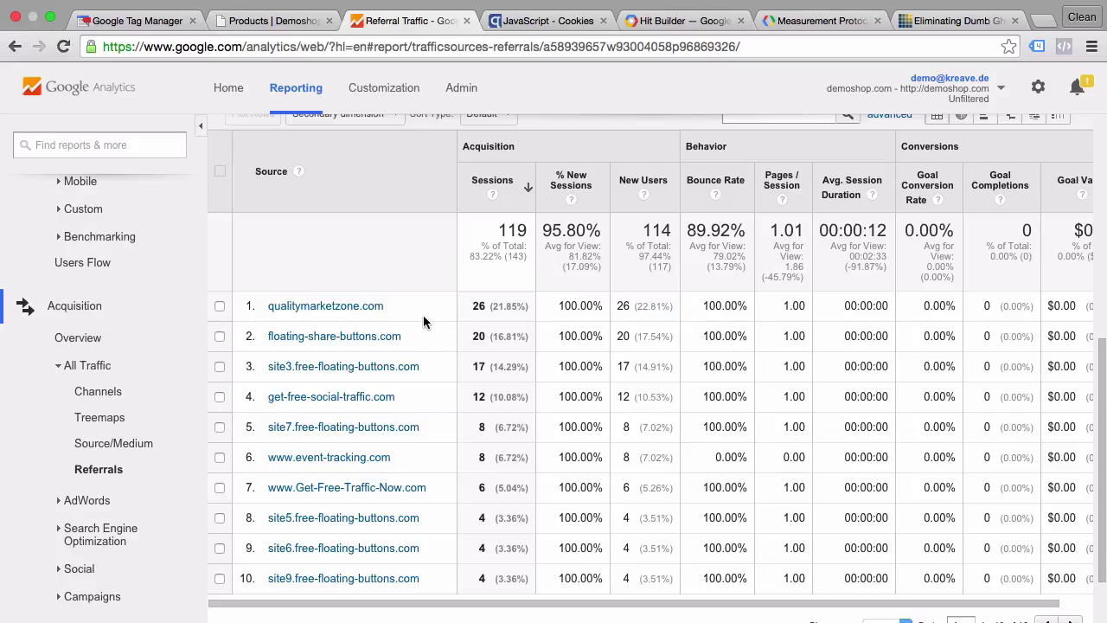
left_click(692, 20)
scroll(288, 508, "down", 3)
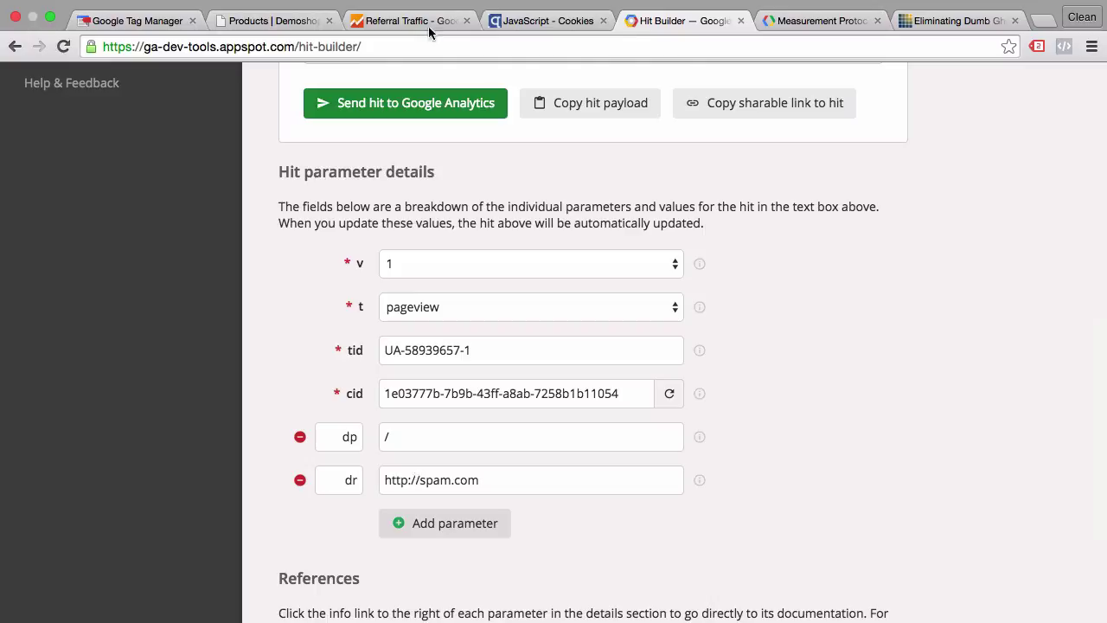
Step: Scroll the LunaMetrics ghost-referral article to 'Step 5 – Filter out the bad traffic'
left_click(955, 28)
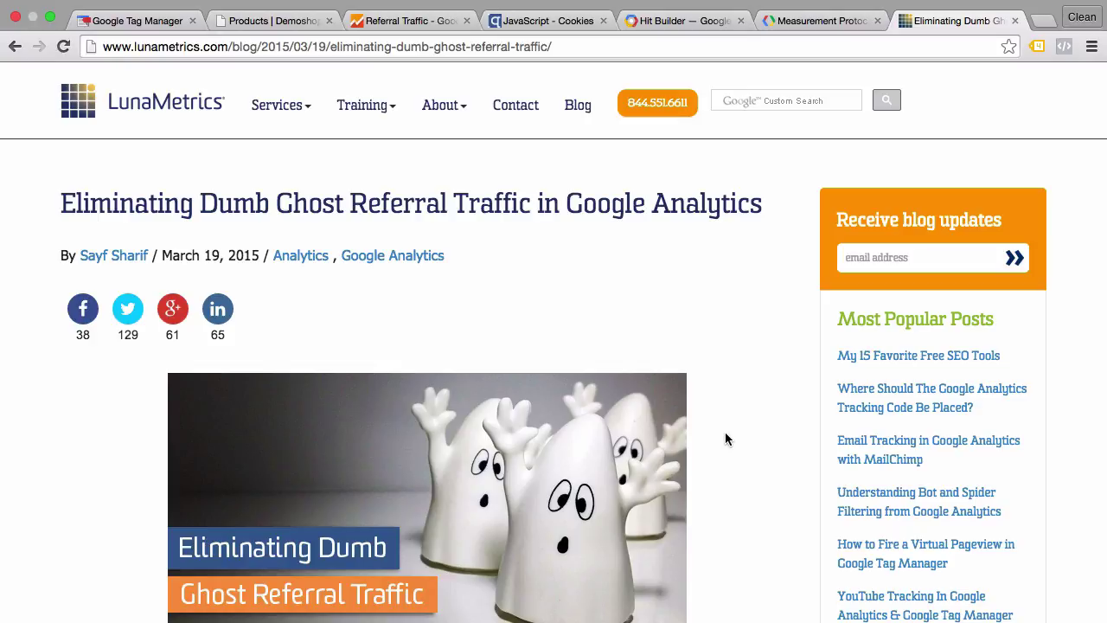
scroll(725, 438, "down", 10)
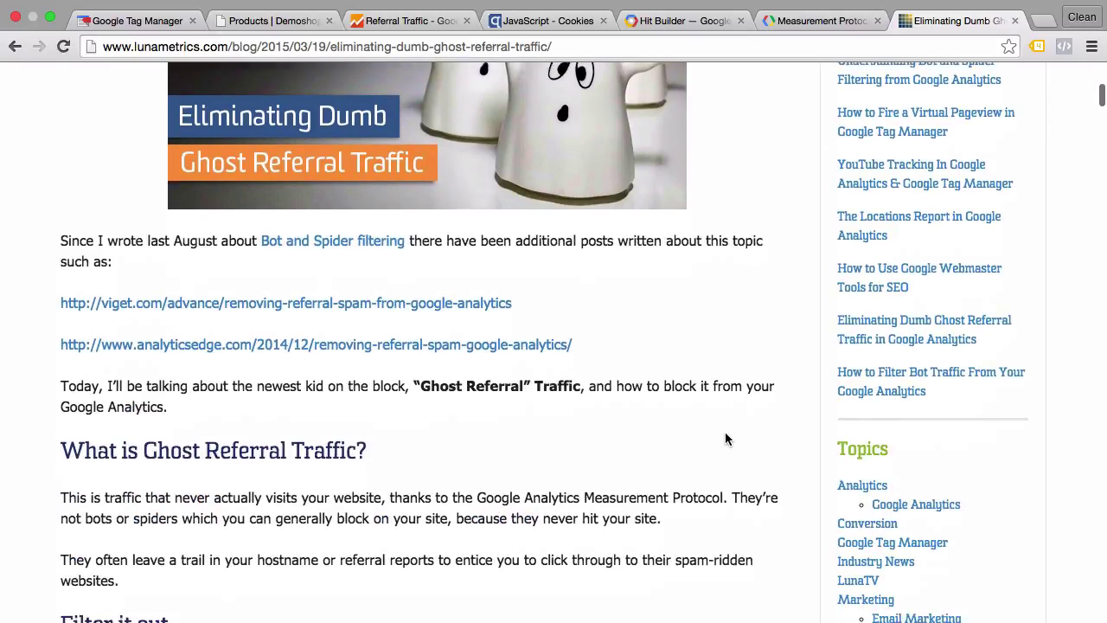
scroll(725, 439, "down", 7)
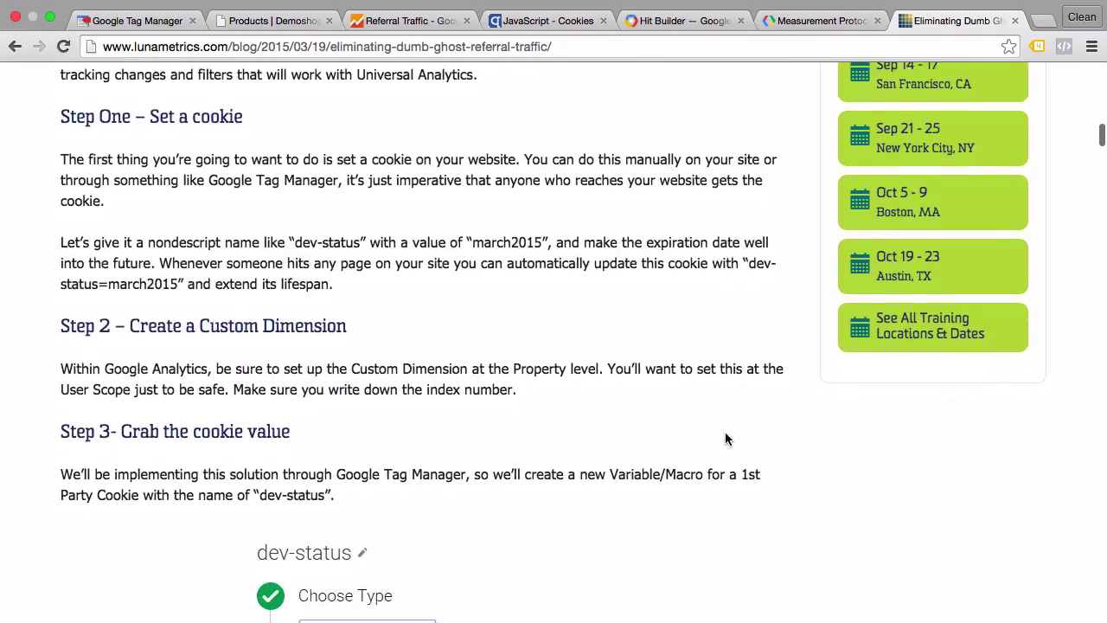
scroll(727, 439, "down", 4)
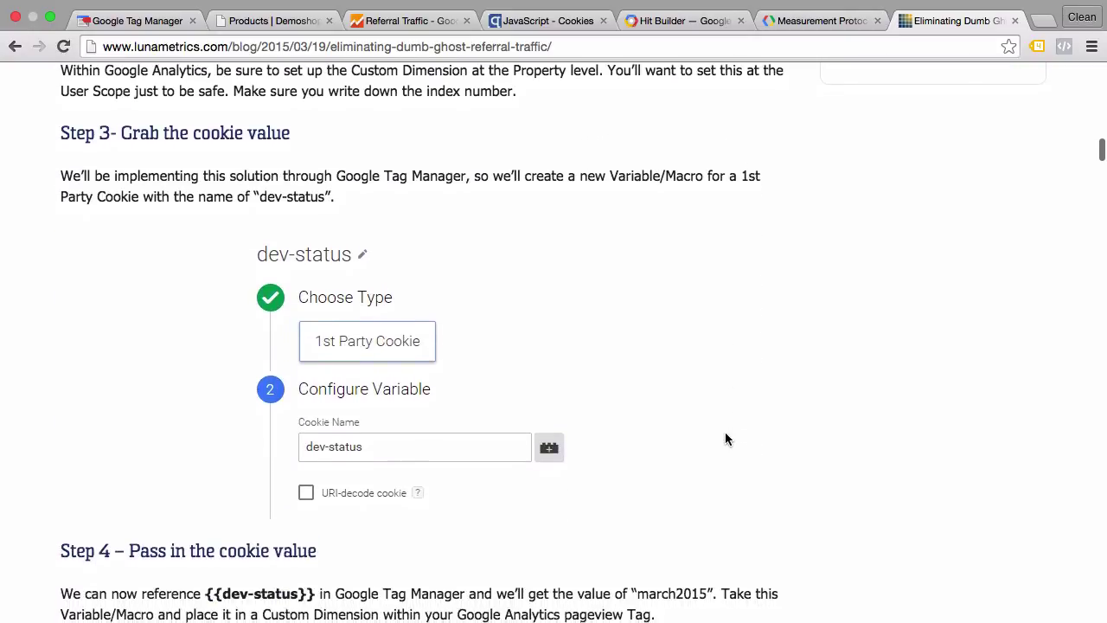
scroll(727, 438, "up", 3)
scroll(725, 439, "up", 2)
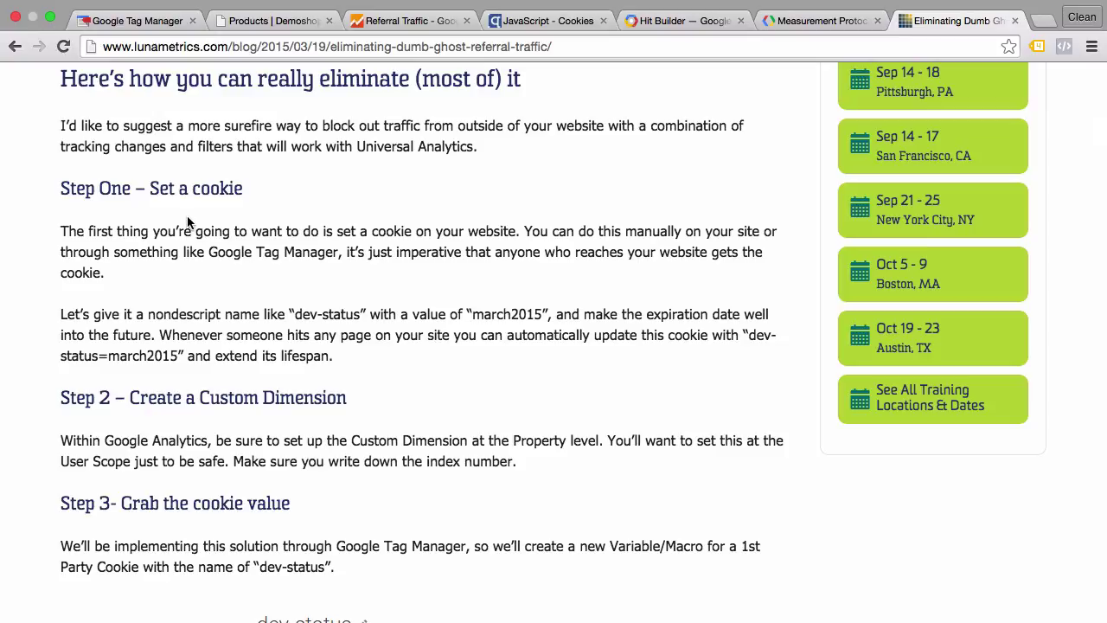
scroll(187, 222, "down", 5)
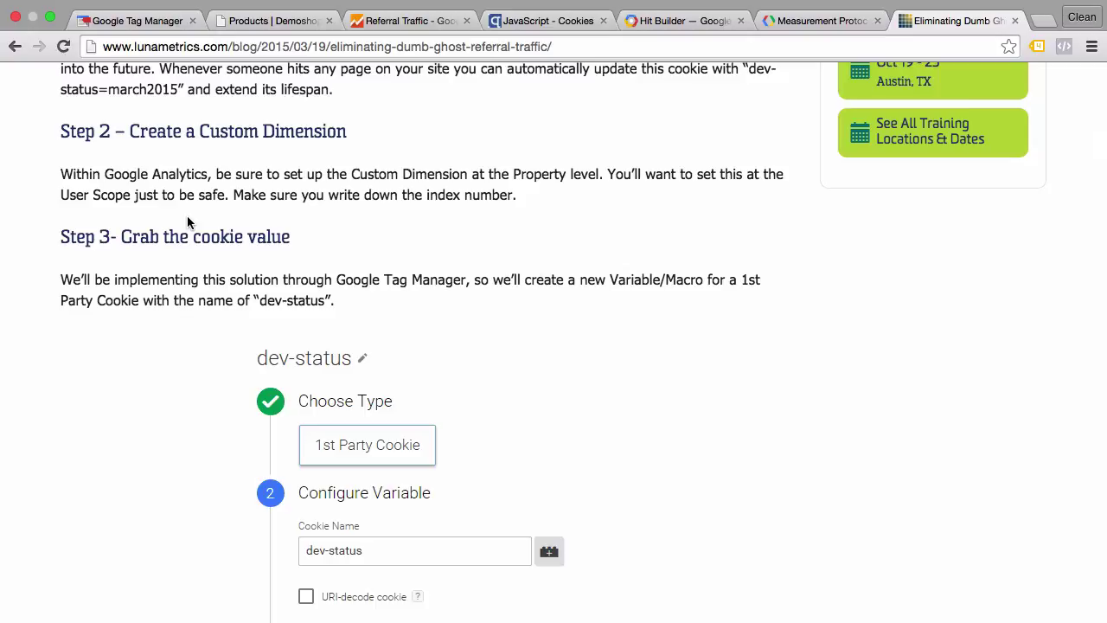
scroll(188, 218, "down", 10)
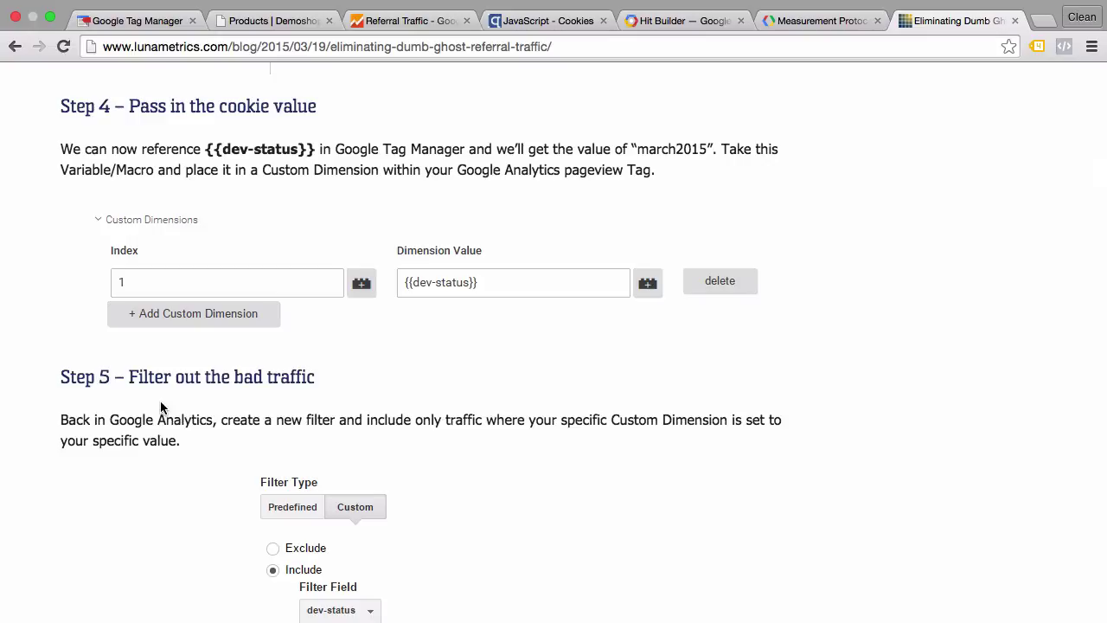
scroll(160, 402, "down", 3)
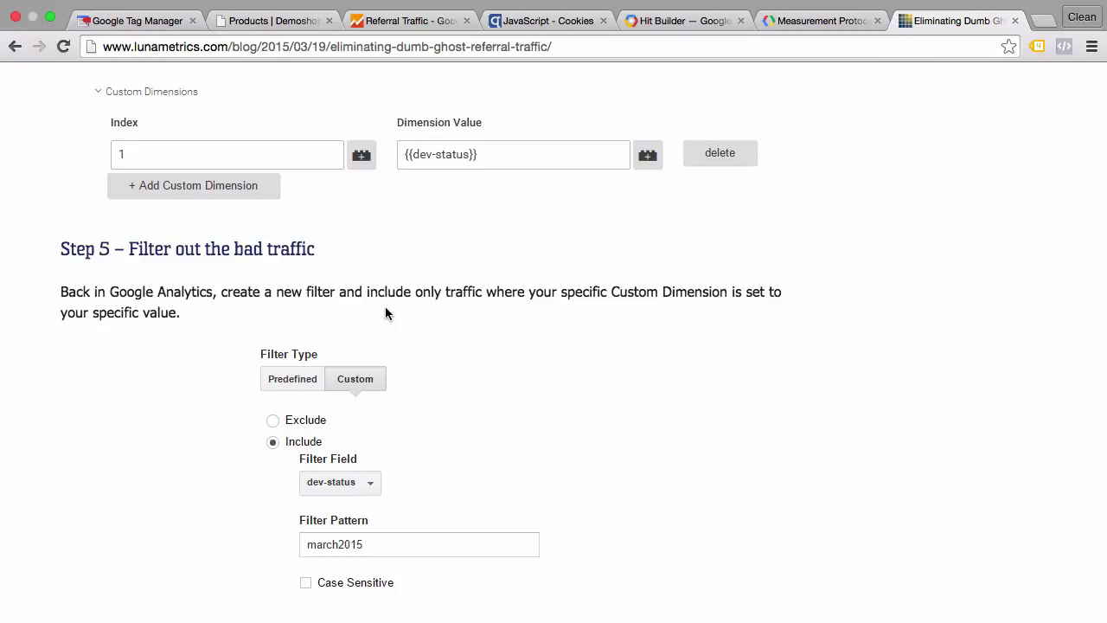
Step: Create a new tag in the demoshop.com container named 'setCookie - Landingpage'
left_click(139, 19)
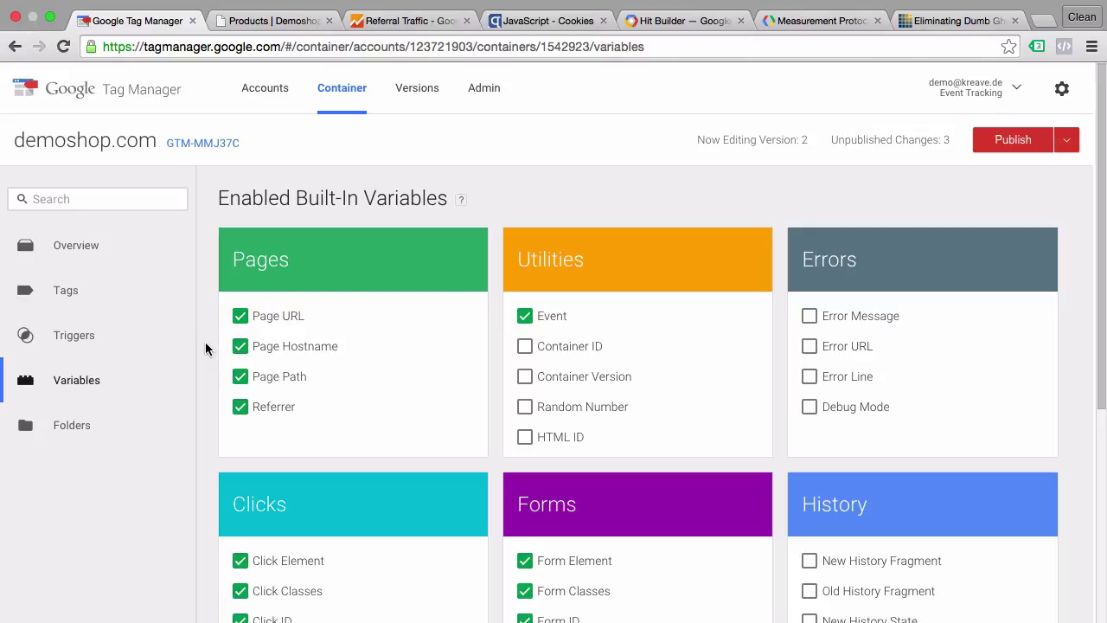
scroll(205, 343, "down", 1)
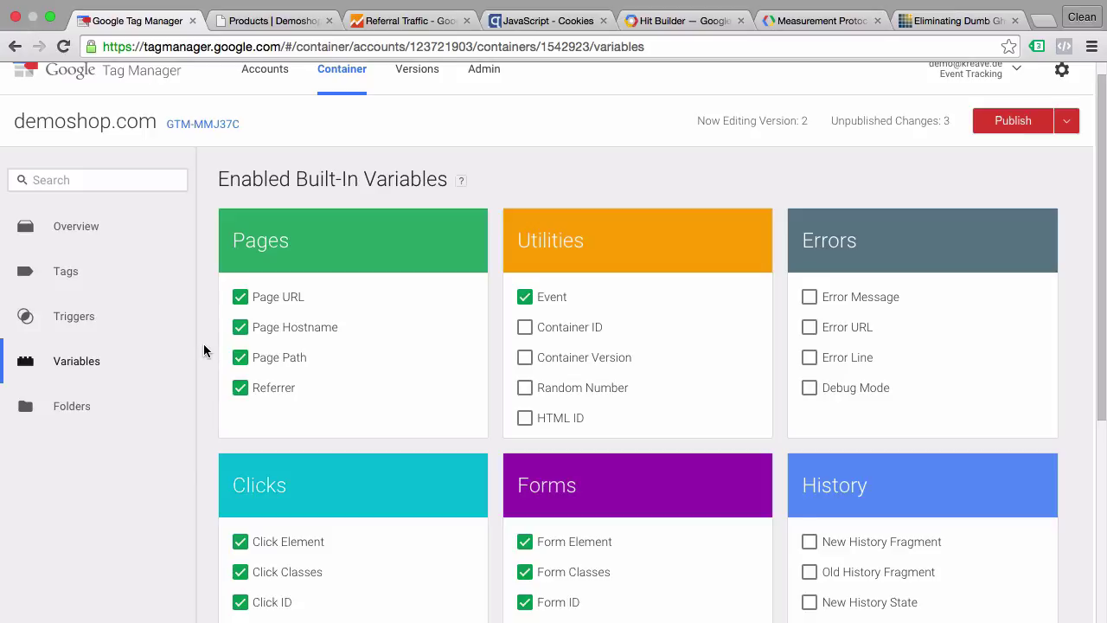
left_click(49, 285)
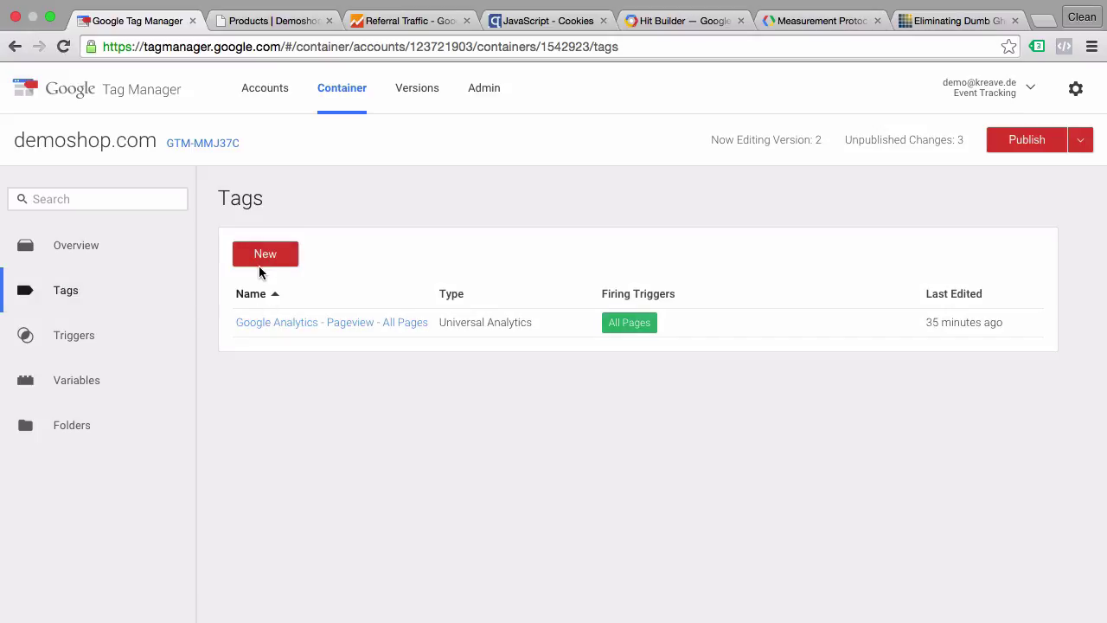
left_click(261, 265)
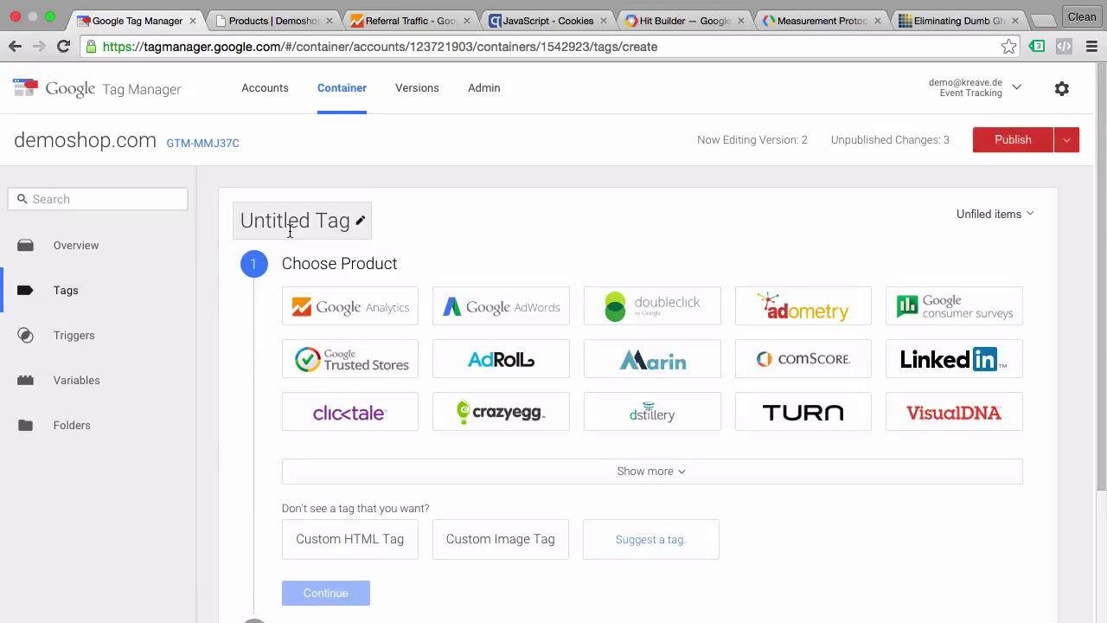
triple_click(290, 230)
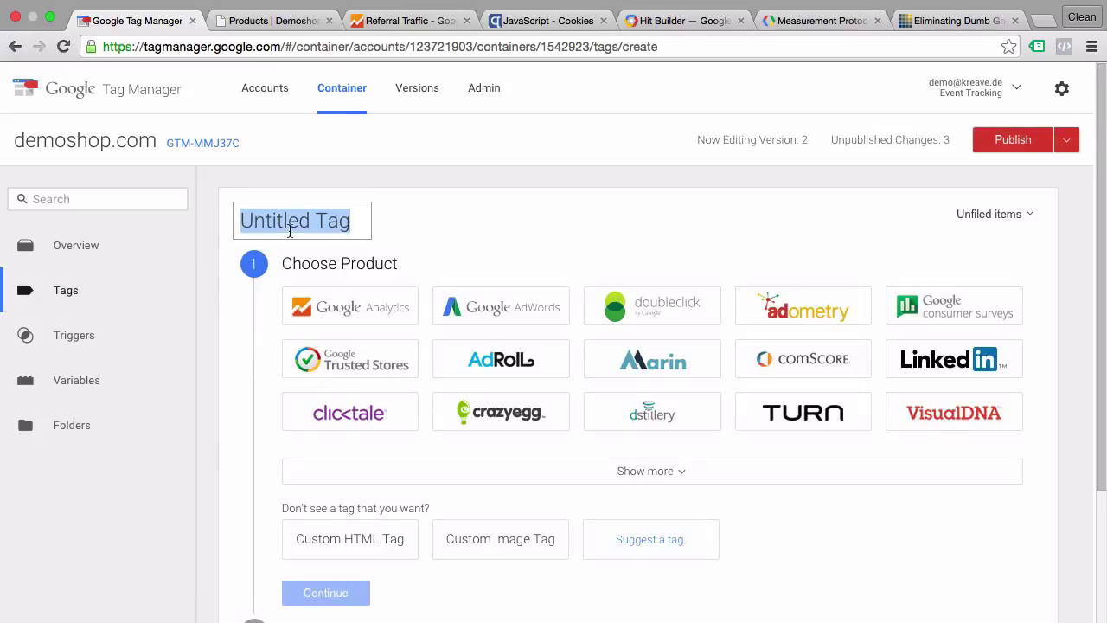
type("se")
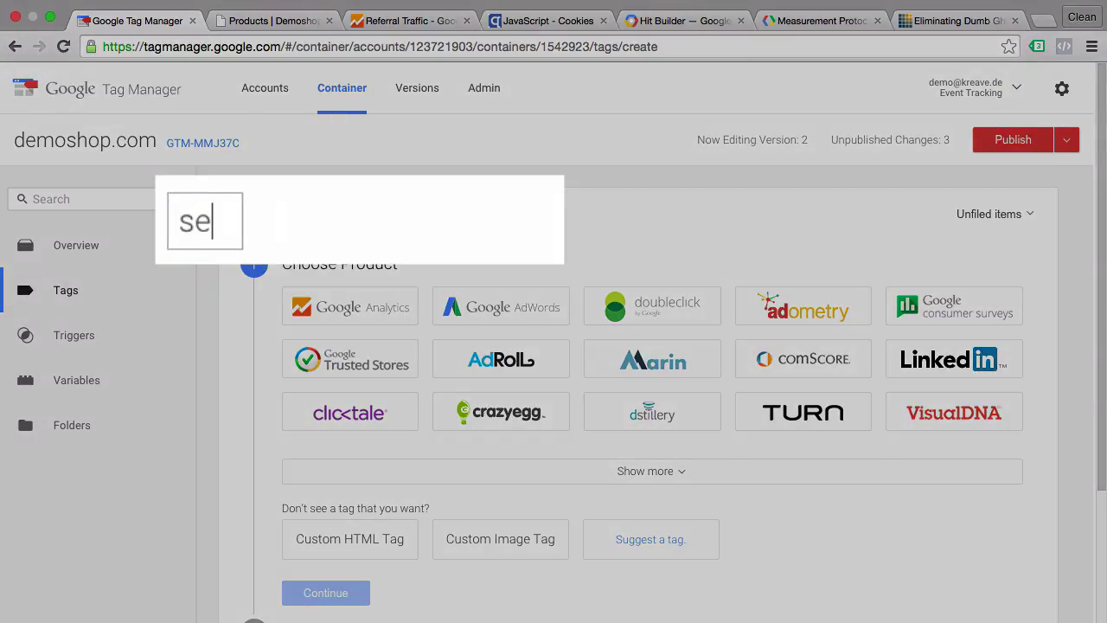
type("tCookie -")
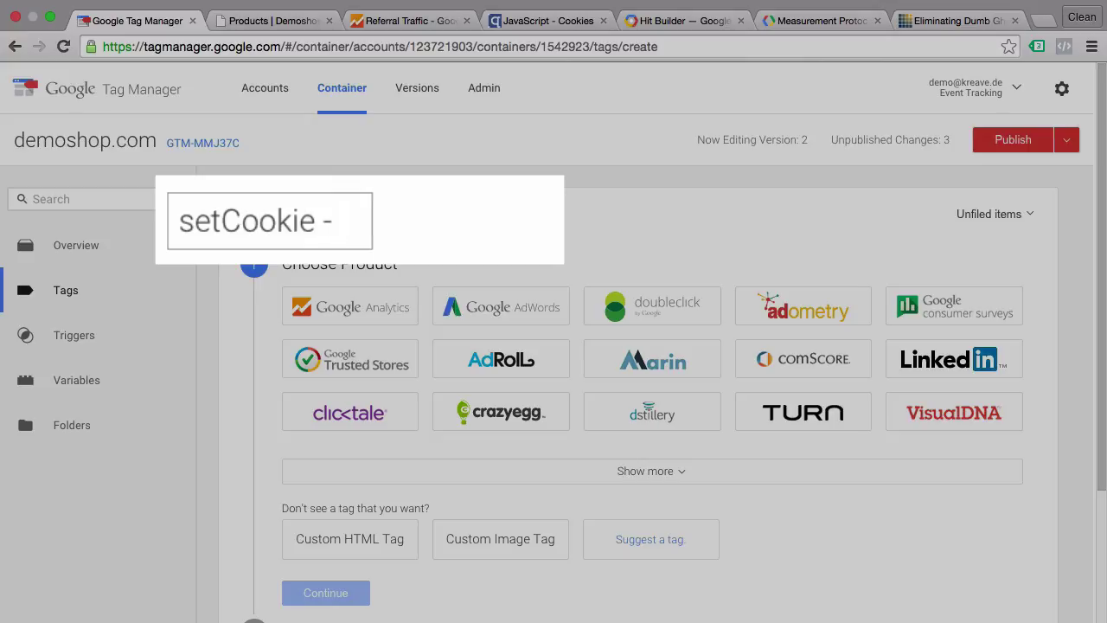
type(" La")
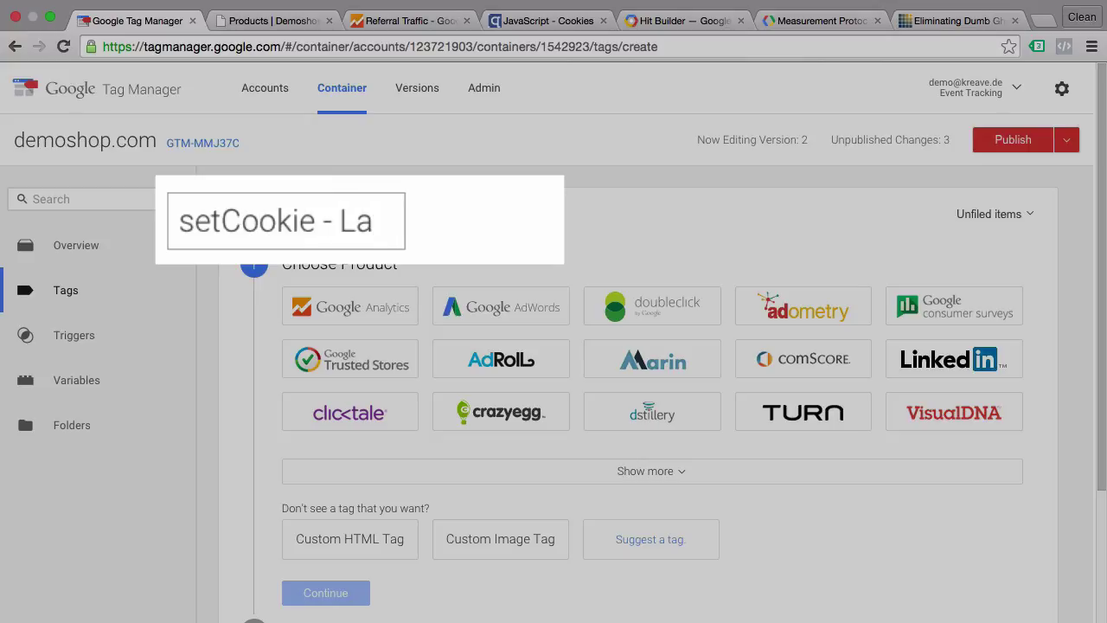
type("ndingpa")
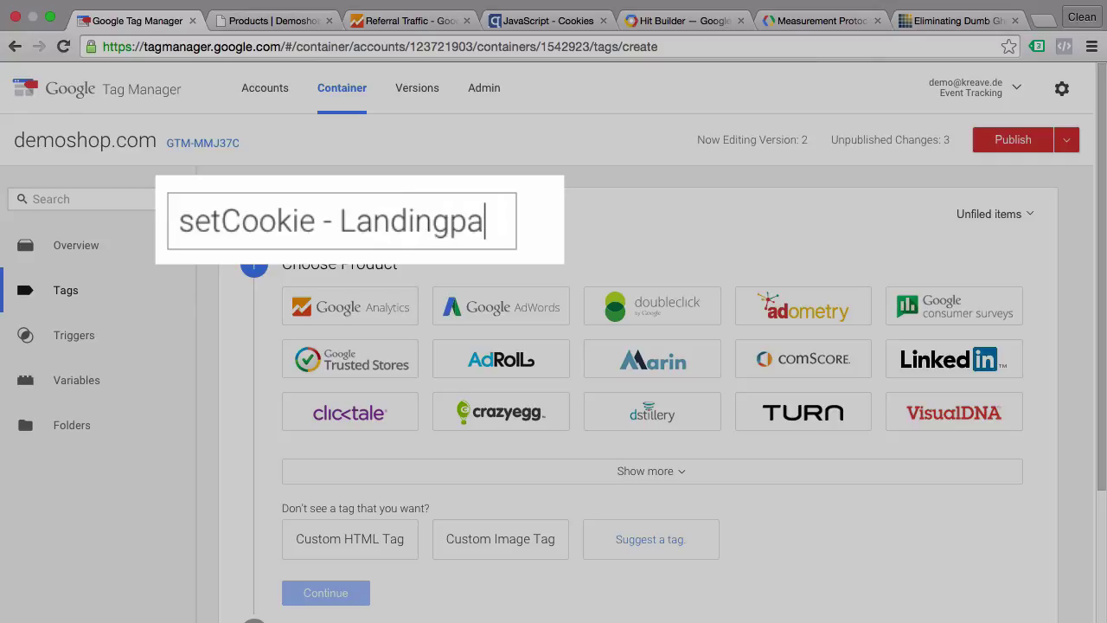
type("ge")
key("Return")
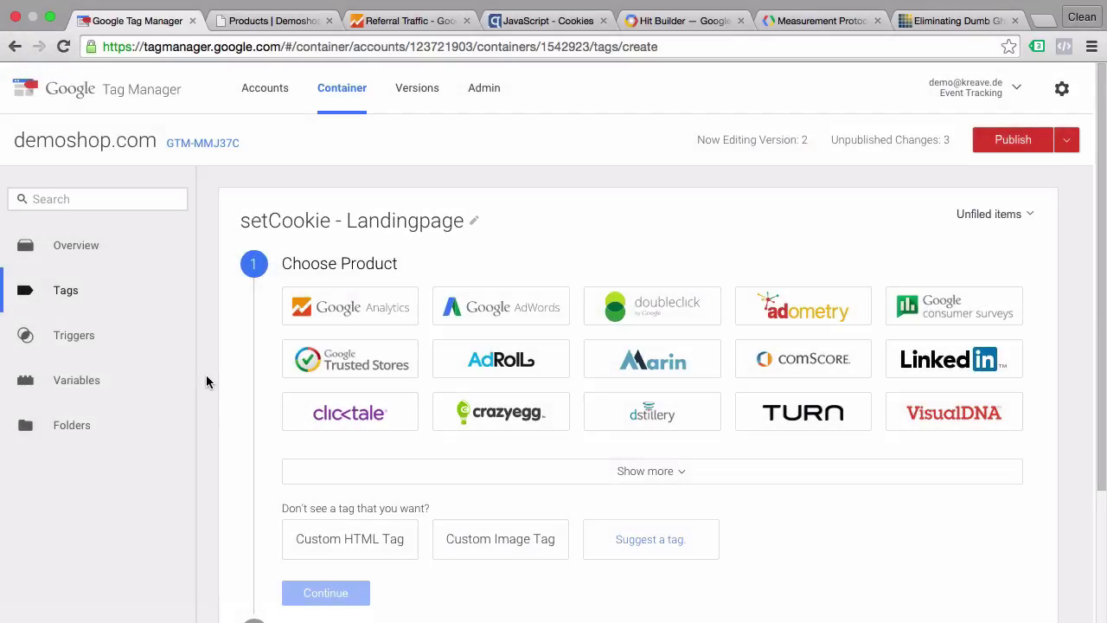
Step: Set the new tag's type to Custom HTML Tag
scroll(206, 374, "down", 3)
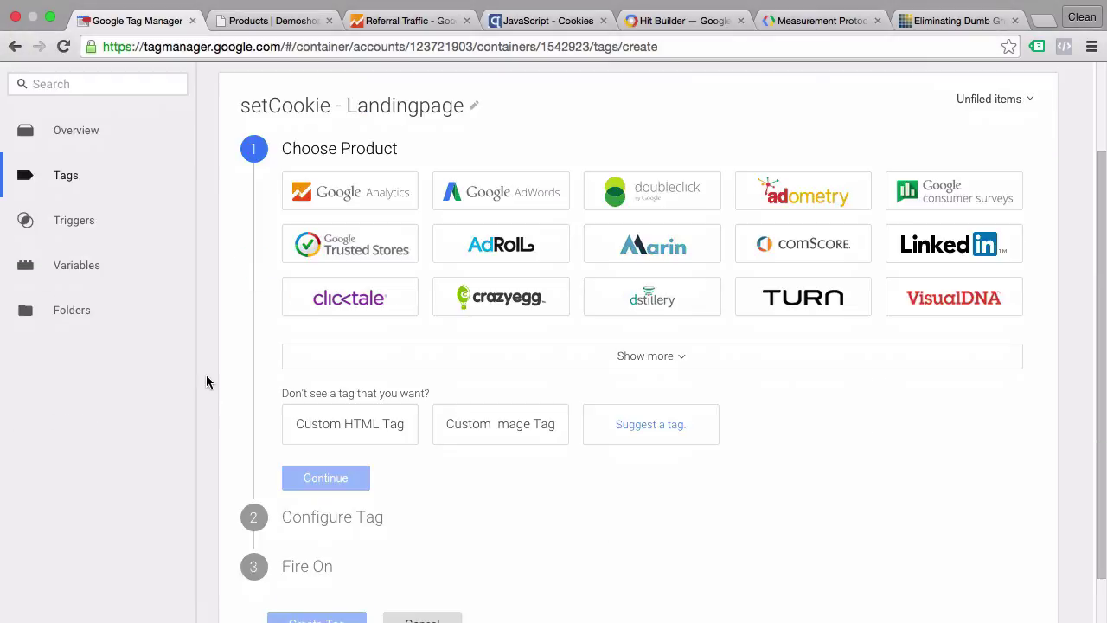
left_click(344, 426)
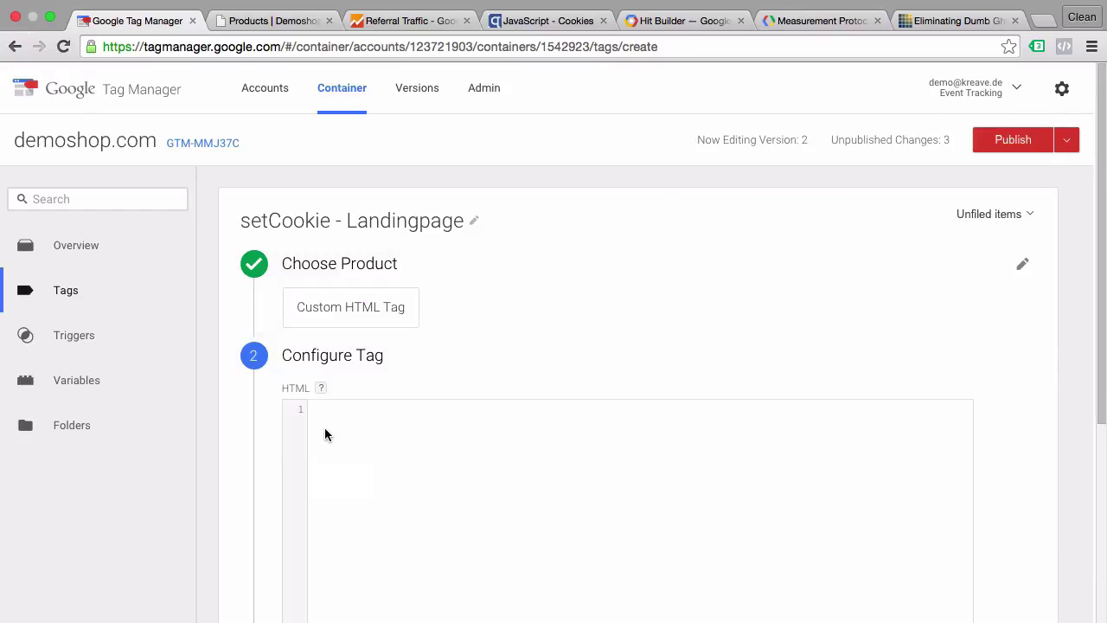
scroll(427, 413, "down", 4)
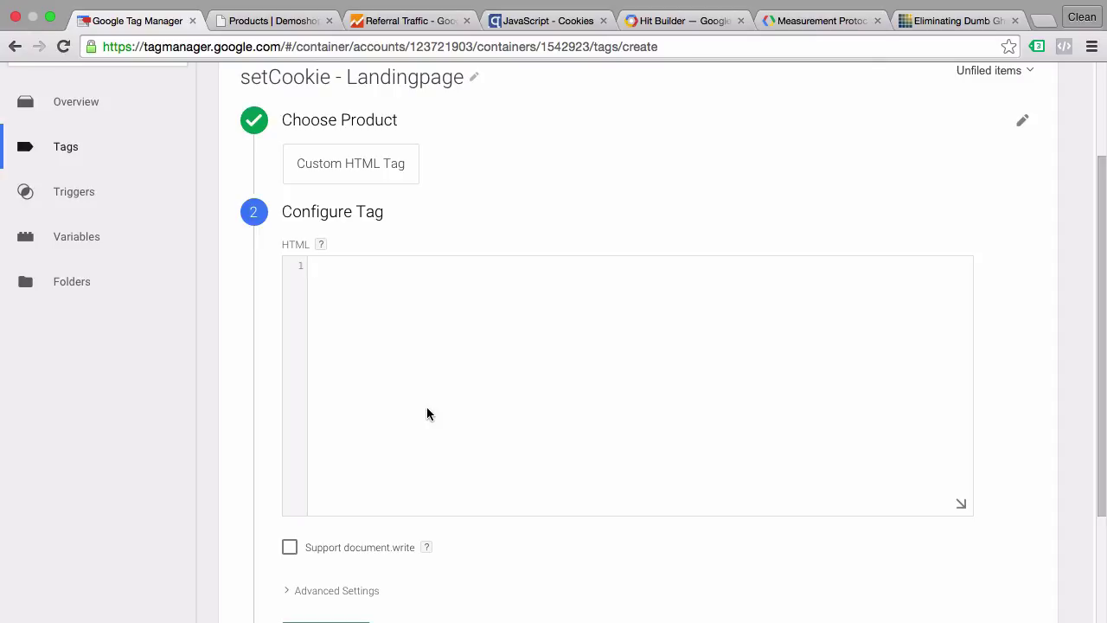
left_click(549, 28)
Step: Copy the createCookie function code from QuirksMode's 'The scripts' section
scroll(386, 200, "down", 10)
scroll(386, 200, "up", 15)
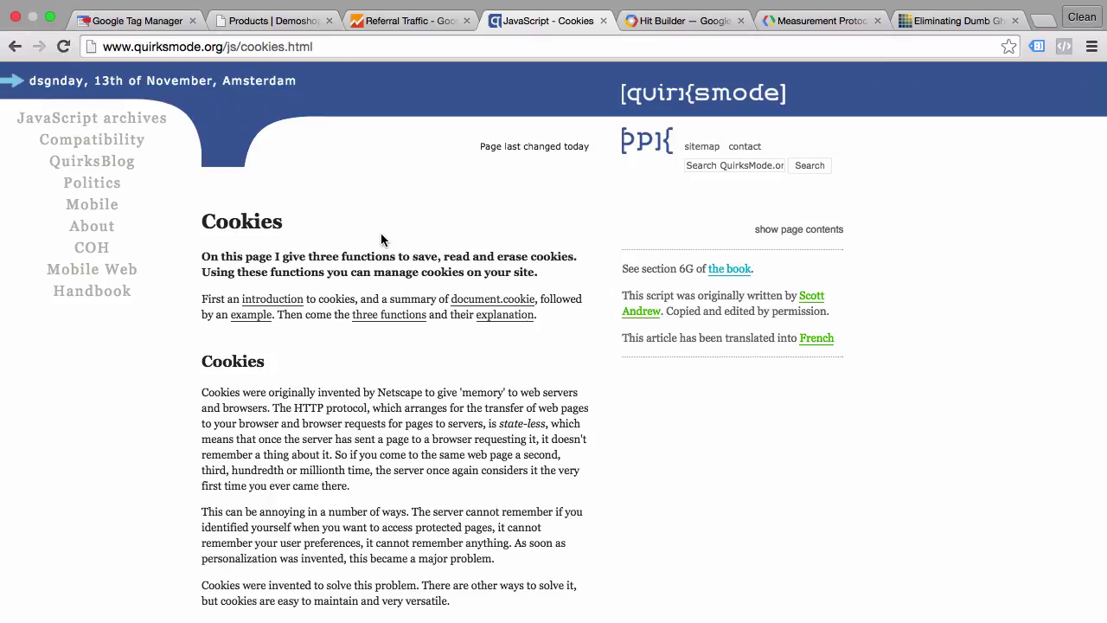
scroll(382, 238, "down", 15)
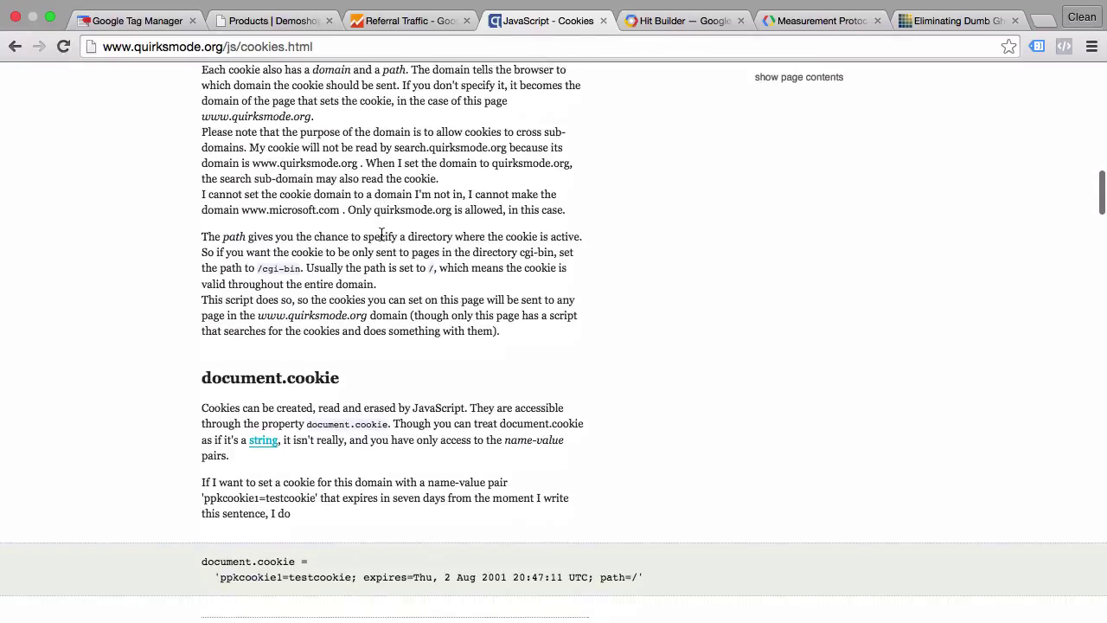
scroll(381, 233, "down", 15)
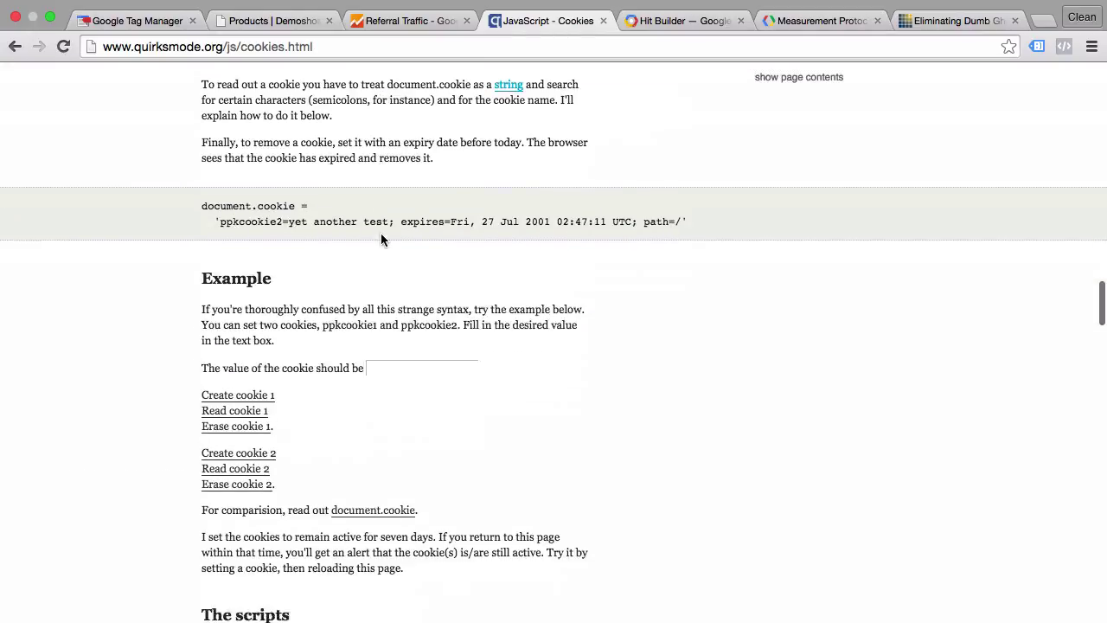
scroll(381, 232, "down", 5)
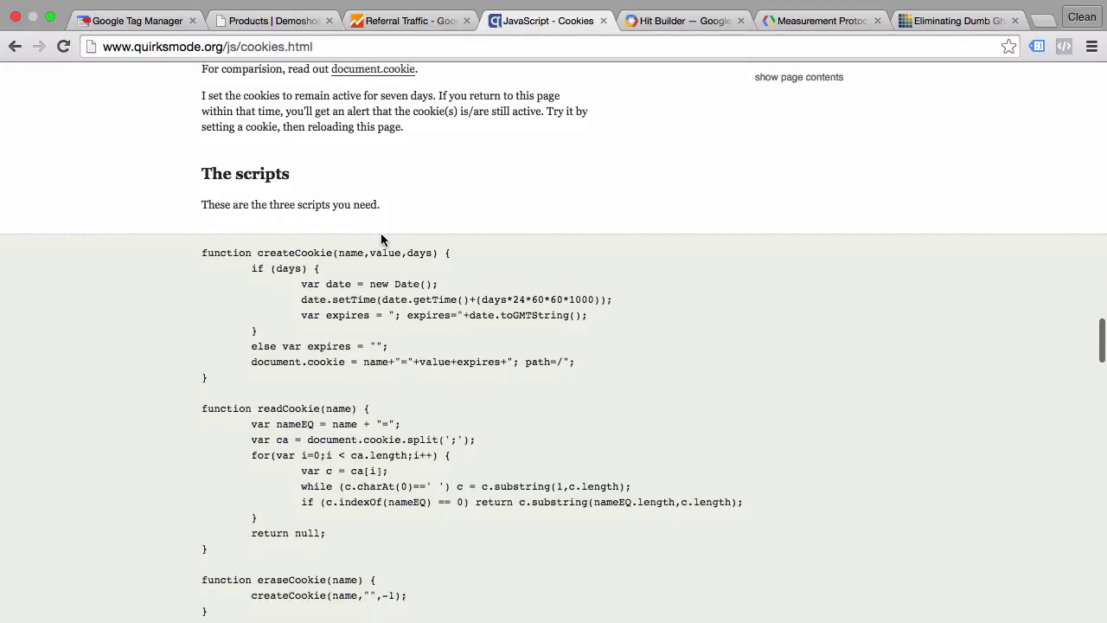
scroll(380, 233, "down", 2)
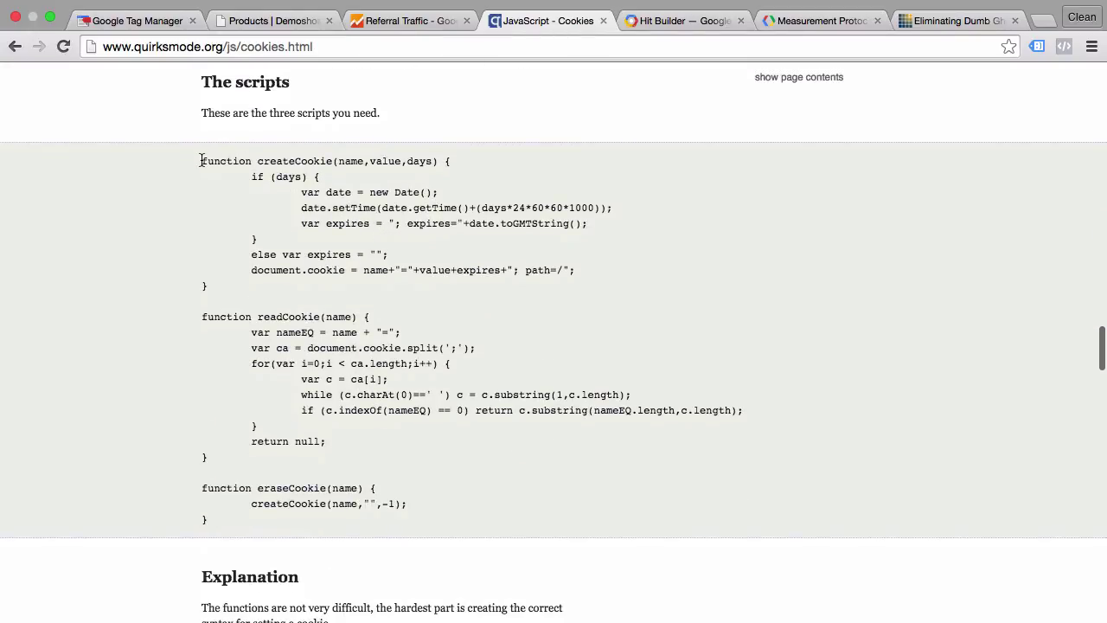
left_click_drag(200, 161, 216, 296)
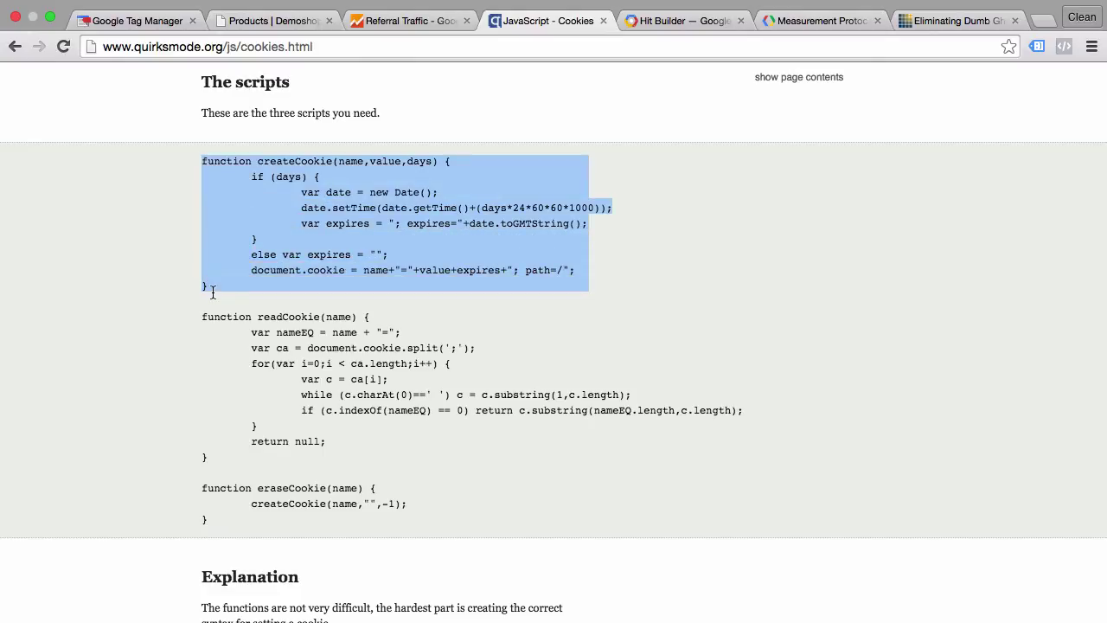
right_click(269, 275)
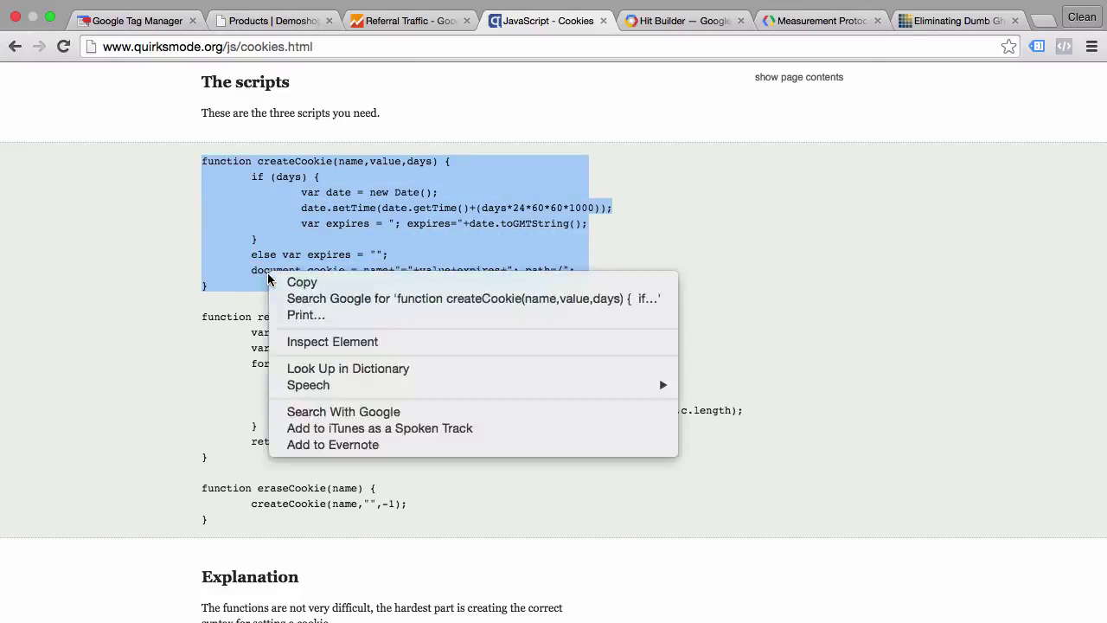
left_click(288, 284)
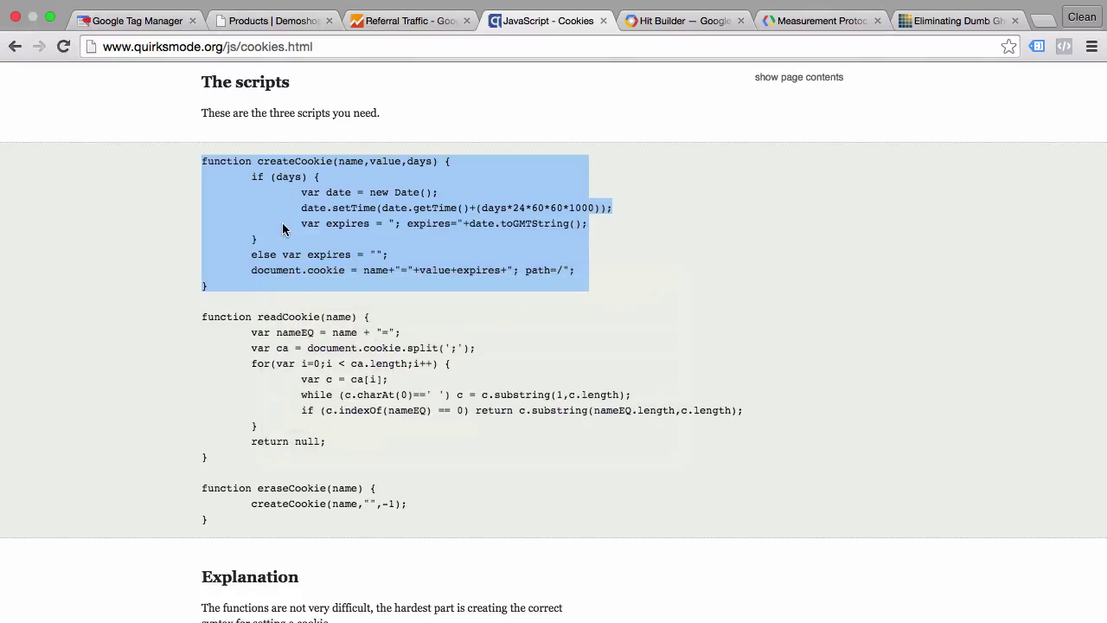
Step: Paste createCookie into the tag's HTML field and add a <script></script> line above it
left_click(156, 23)
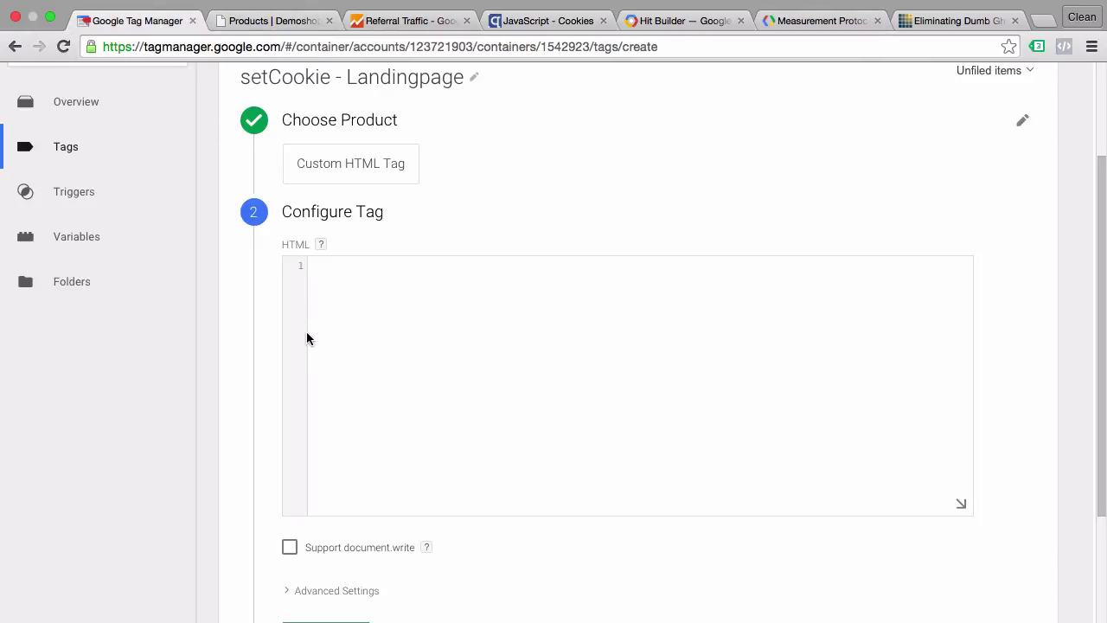
right_click(362, 344)
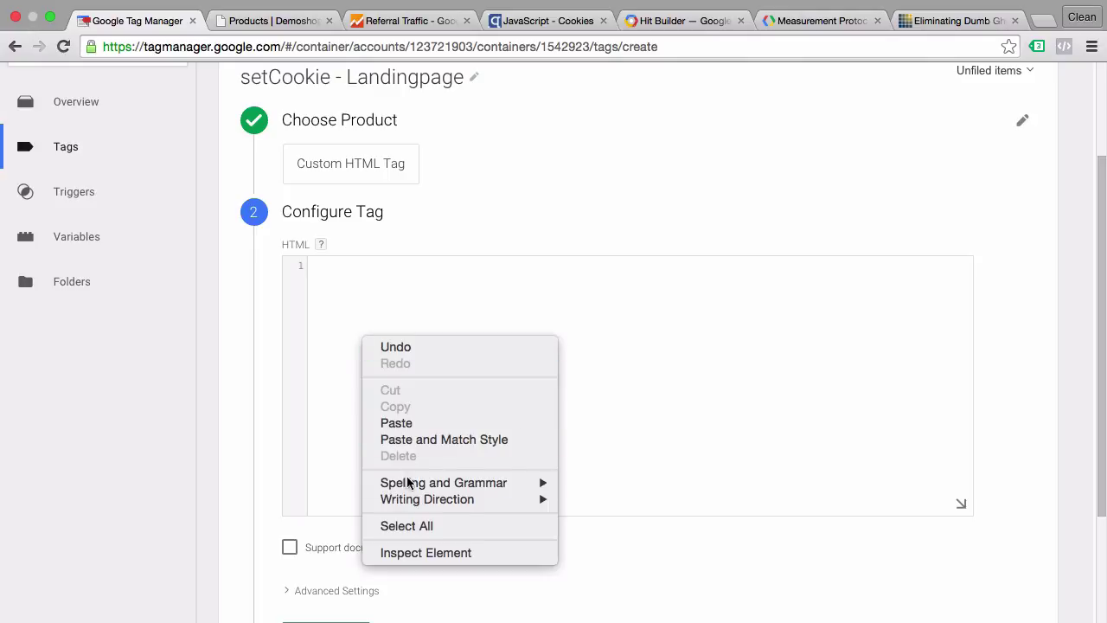
left_click(415, 424)
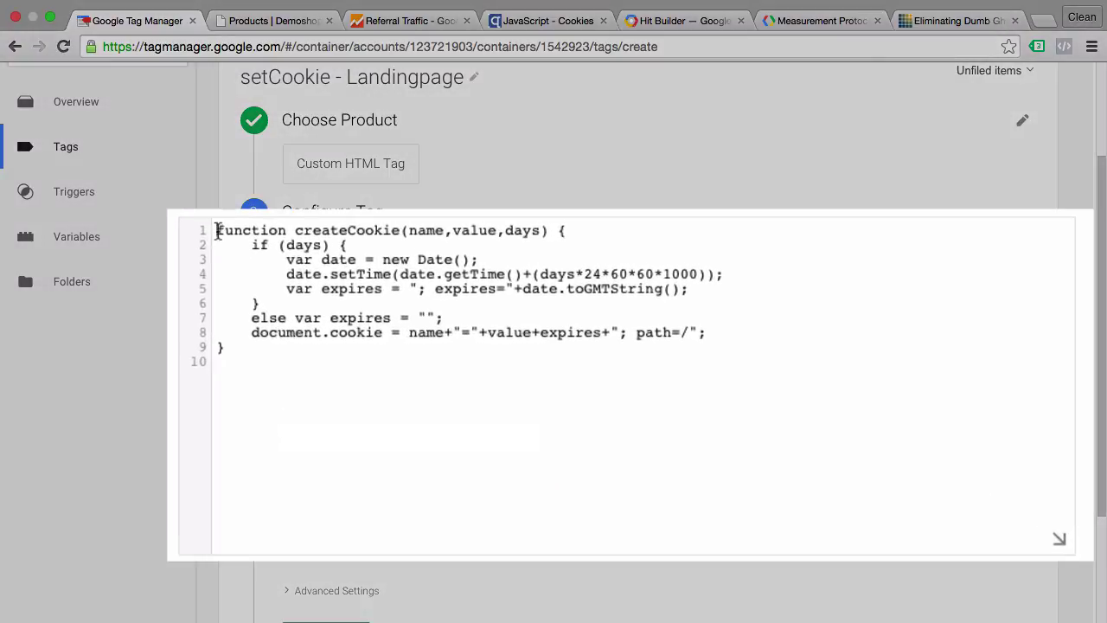
left_click(217, 230)
key("Return")
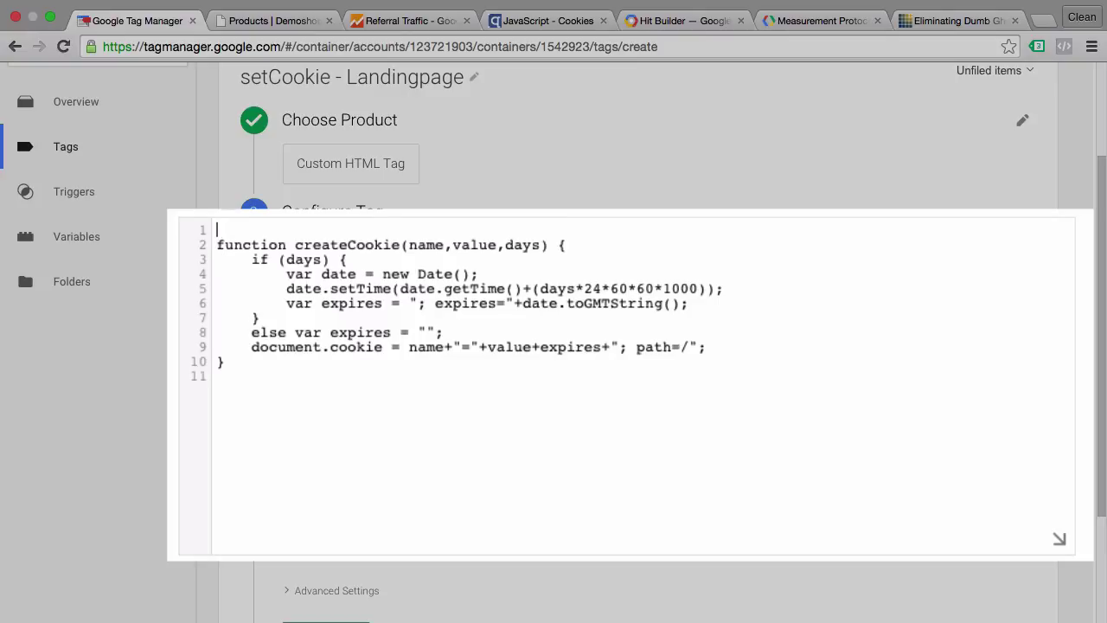
type("<scrip")
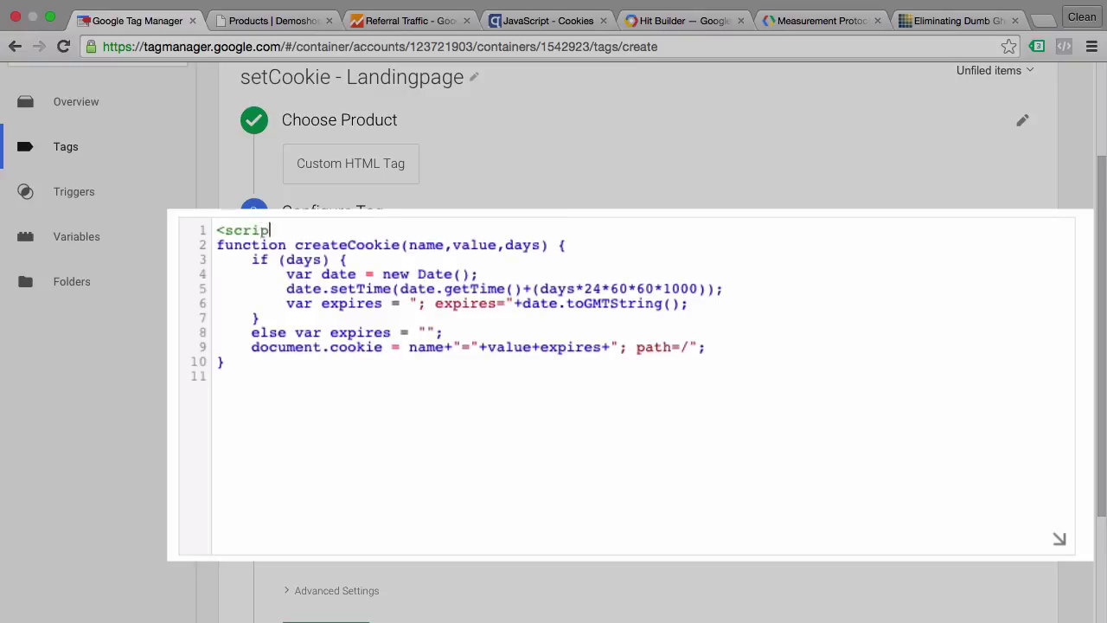
type("t>")
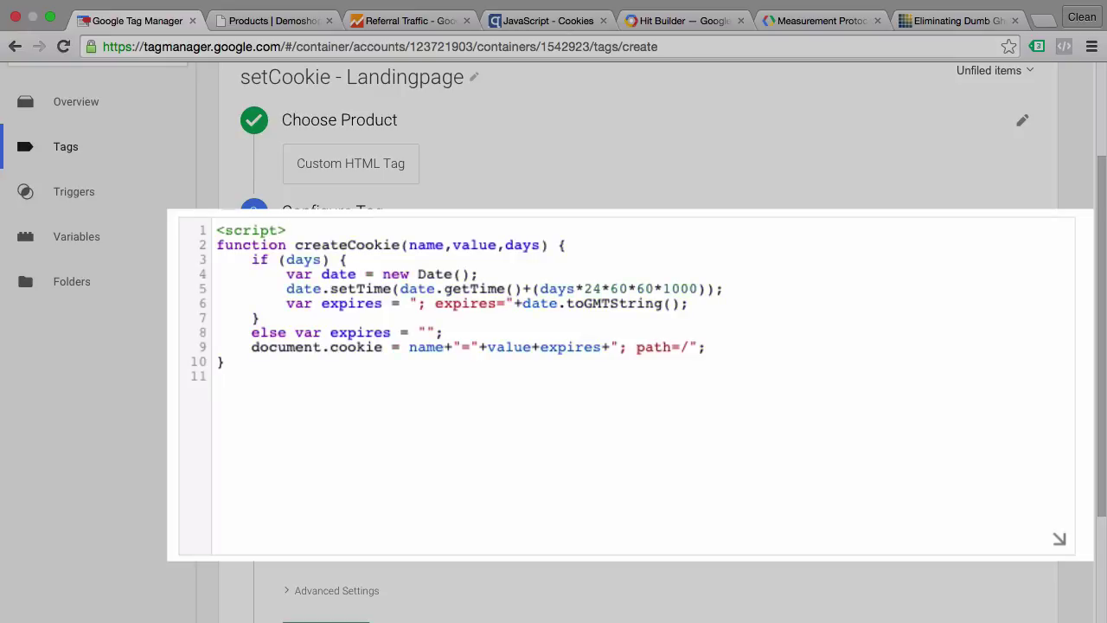
type("</script>")
Step: Add a createCookie("dev","notset",1000); call on a new line after the function
left_click(246, 367)
key("Return")
type("createCo")
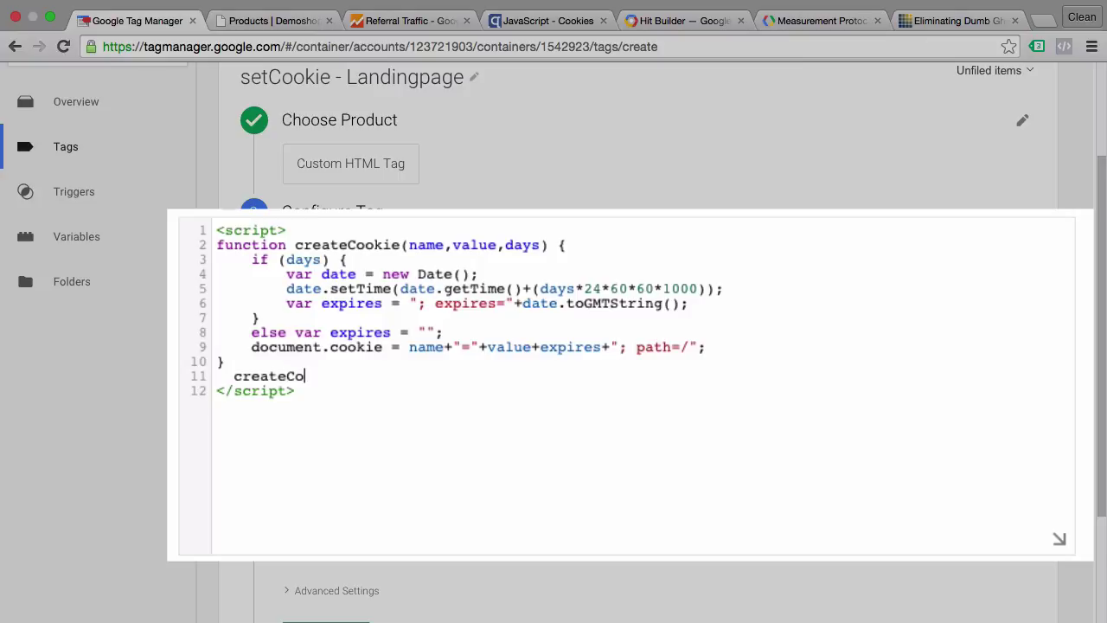
type("okie(")
type("\"\"")
type("dev")
type(",")
type("\"")
type("notset")
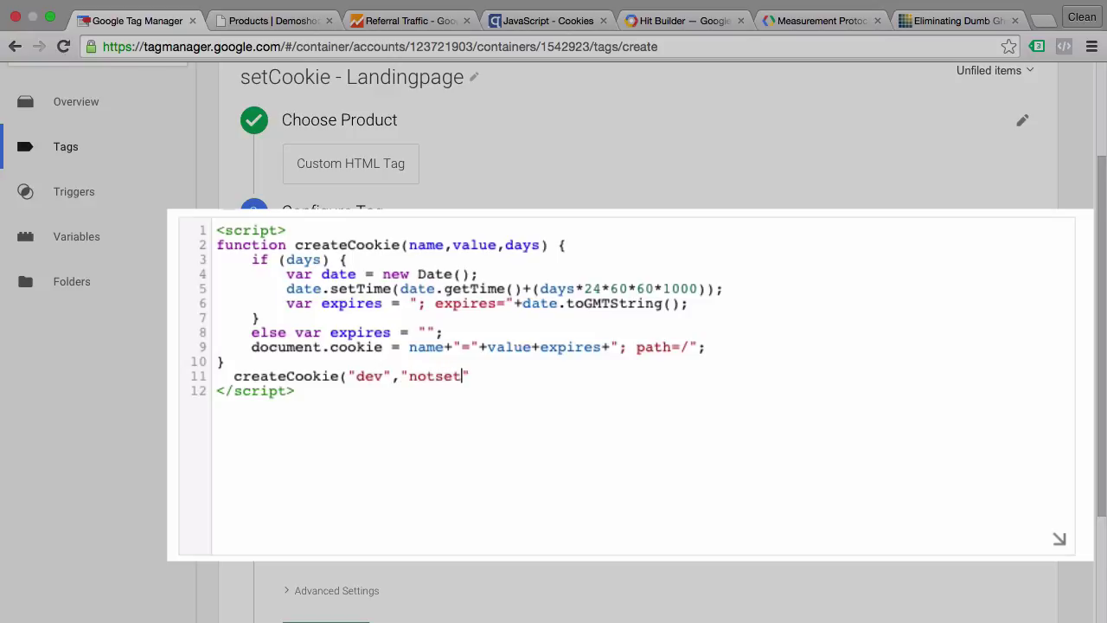
type("\", 1000)")
type(";")
Step: Finish the tag's HTML and start a new trigger named LandingPage
key("Escape")
scroll(261, 468, "down", 4)
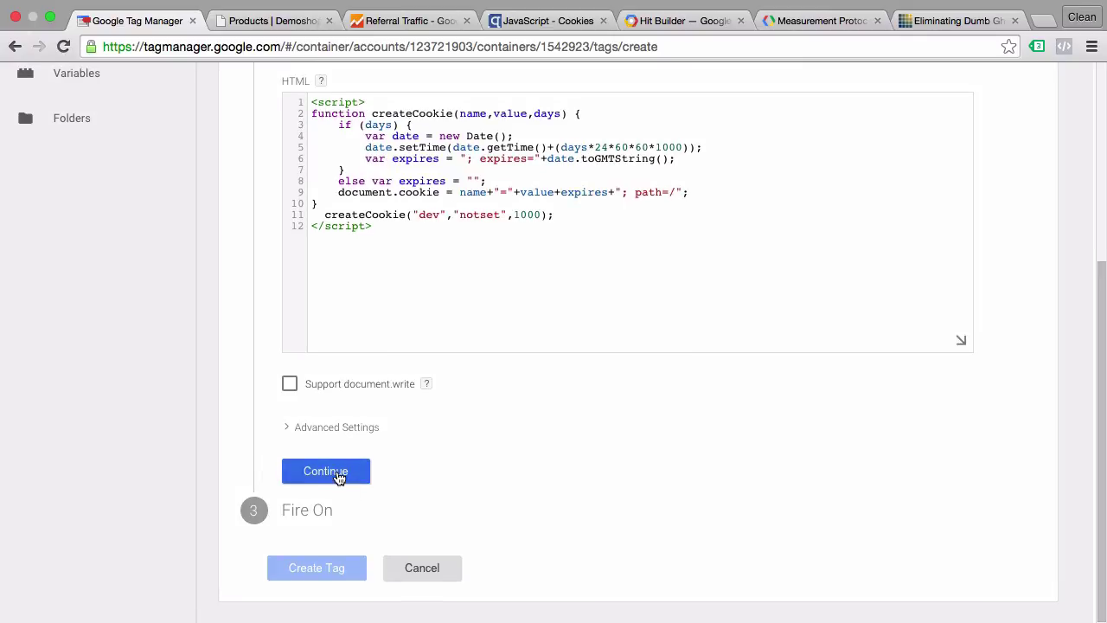
left_click(339, 479)
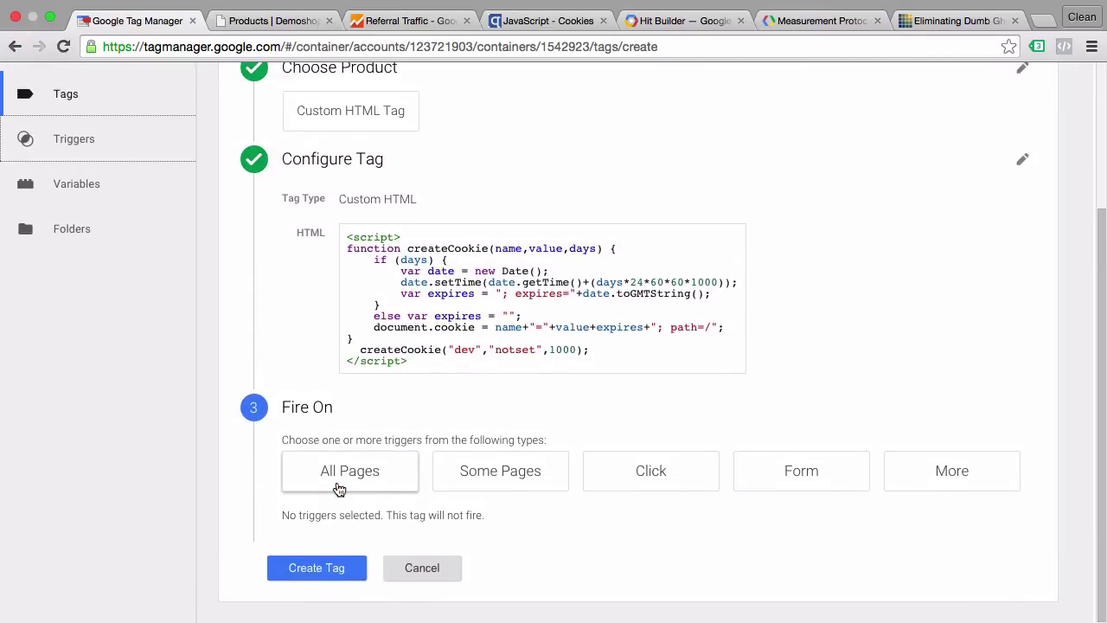
left_click(960, 476)
left_click(184, 202)
double_click(227, 218)
triple_click(228, 221)
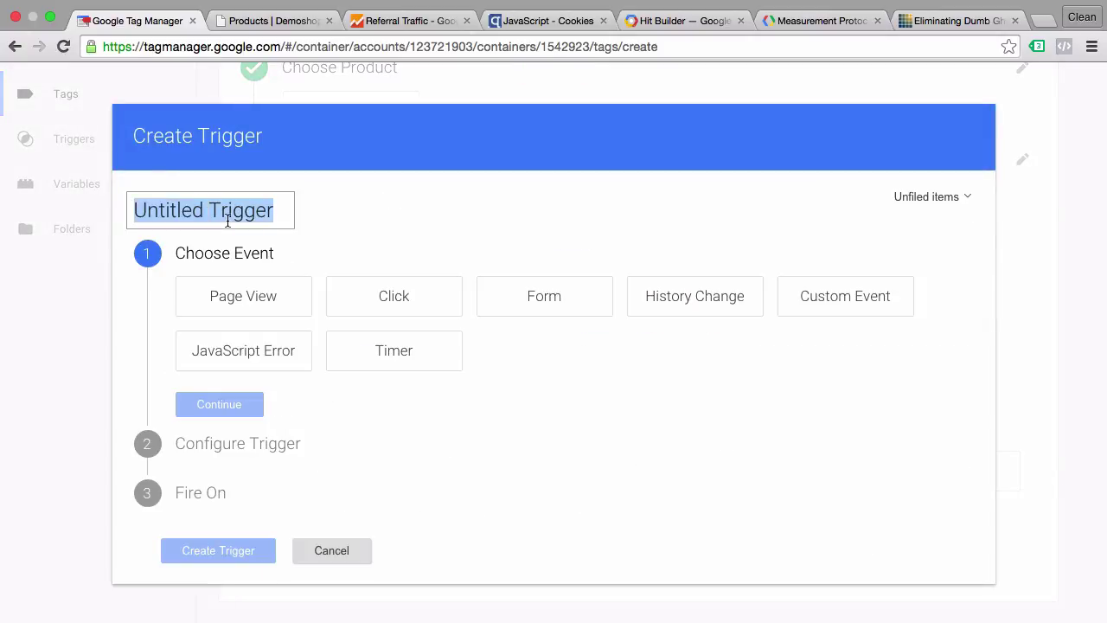
type("Landin")
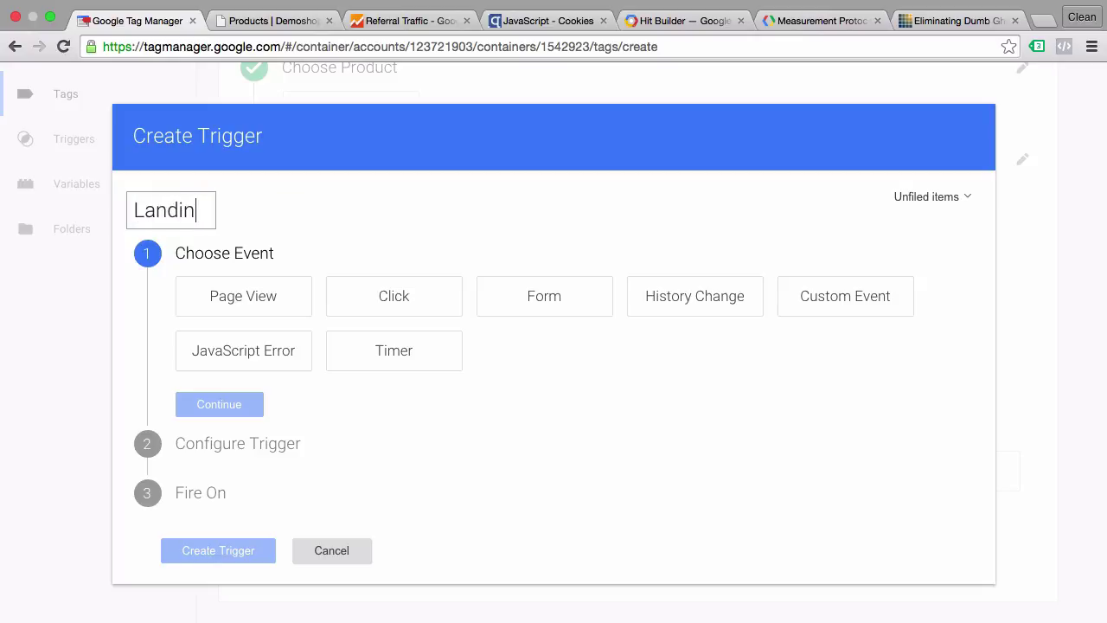
type("gPage")
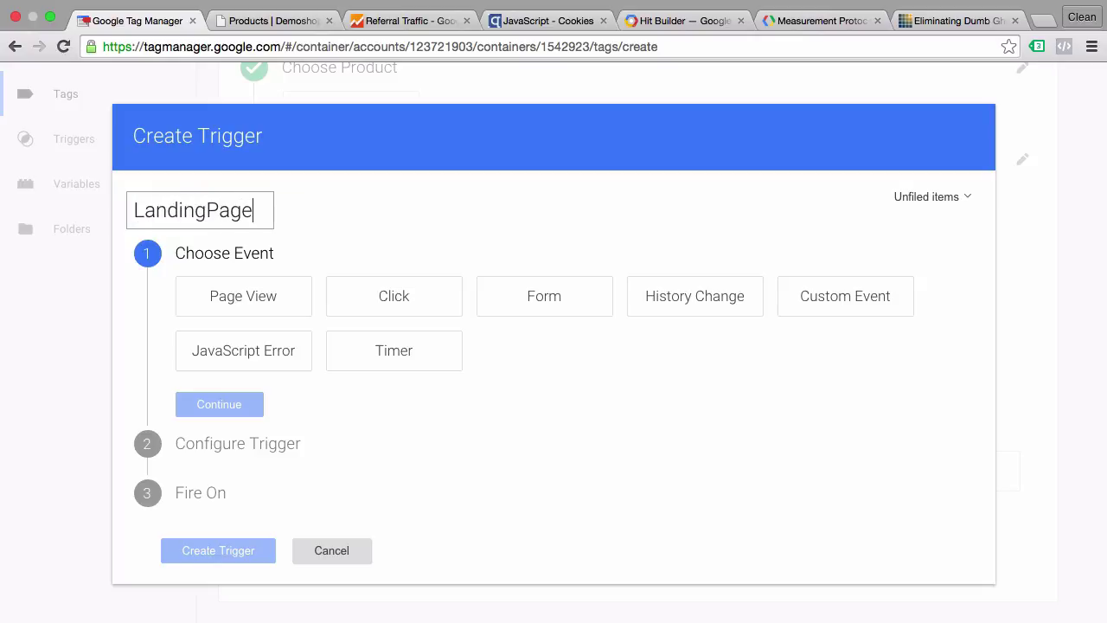
Step: Make LandingPage a Page View trigger firing only when Referrer does not contain demoshop.com
left_click(223, 306)
left_click(196, 444)
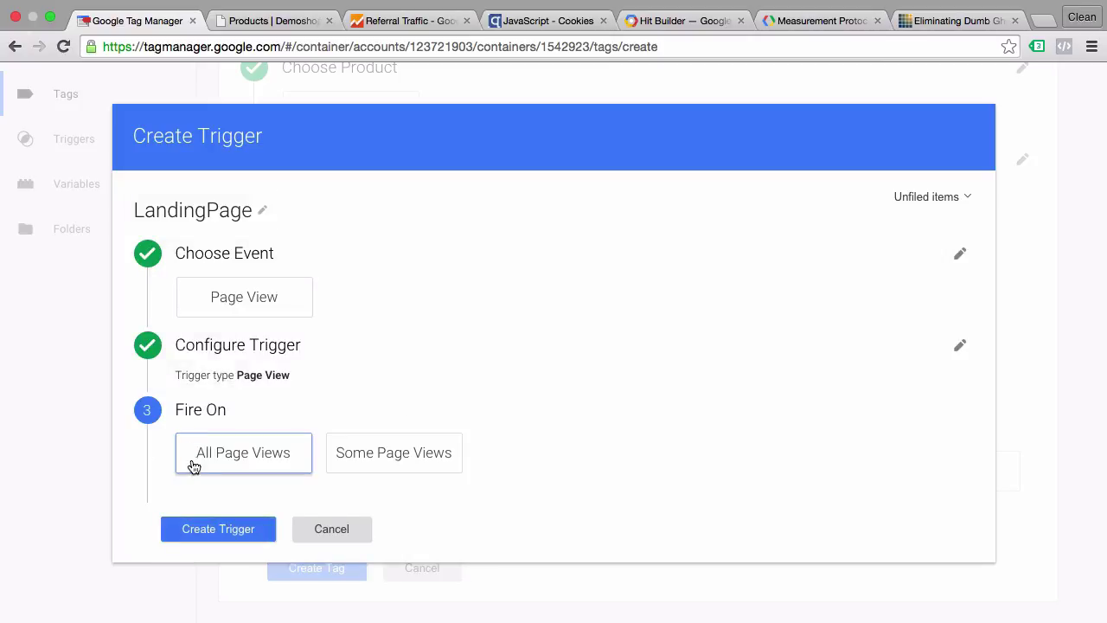
left_click(395, 467)
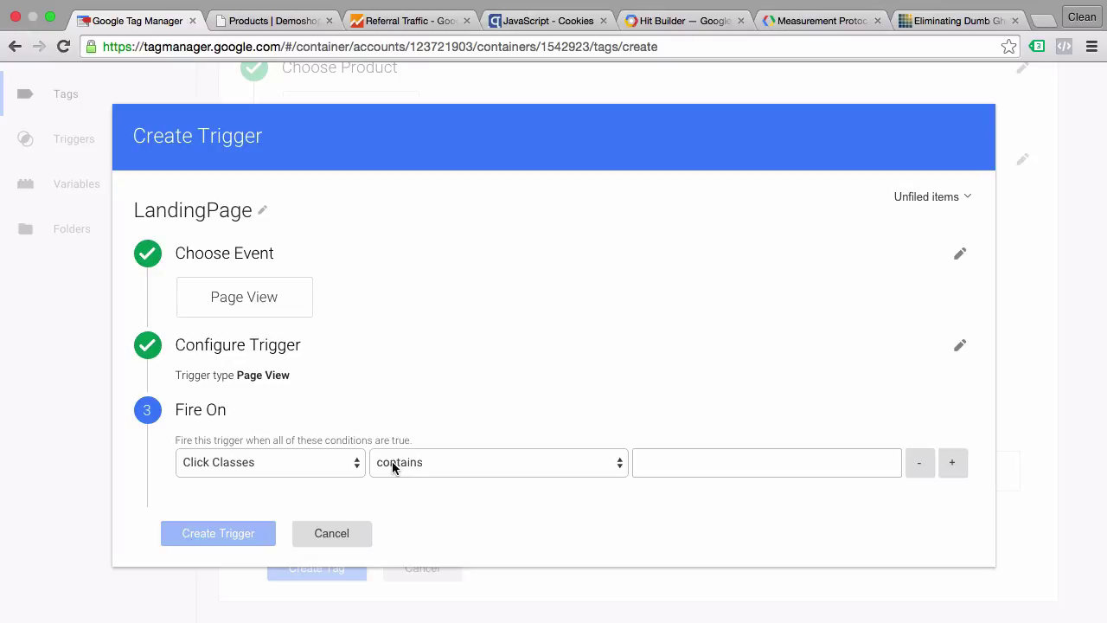
left_click(313, 464)
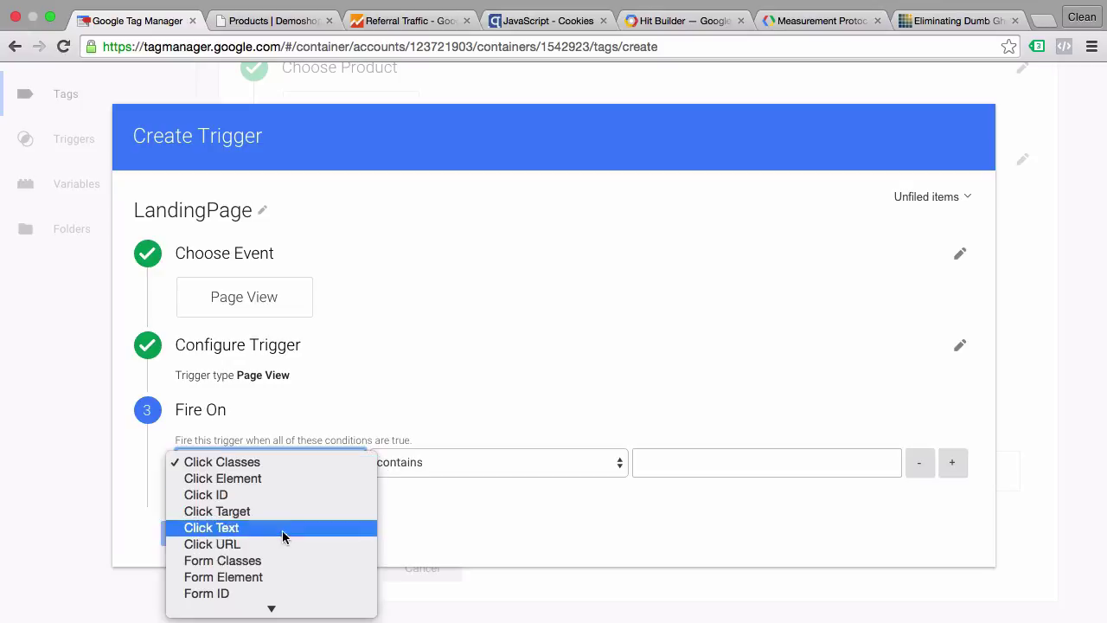
mouse_move(272, 609)
left_click(261, 577)
left_click(482, 465)
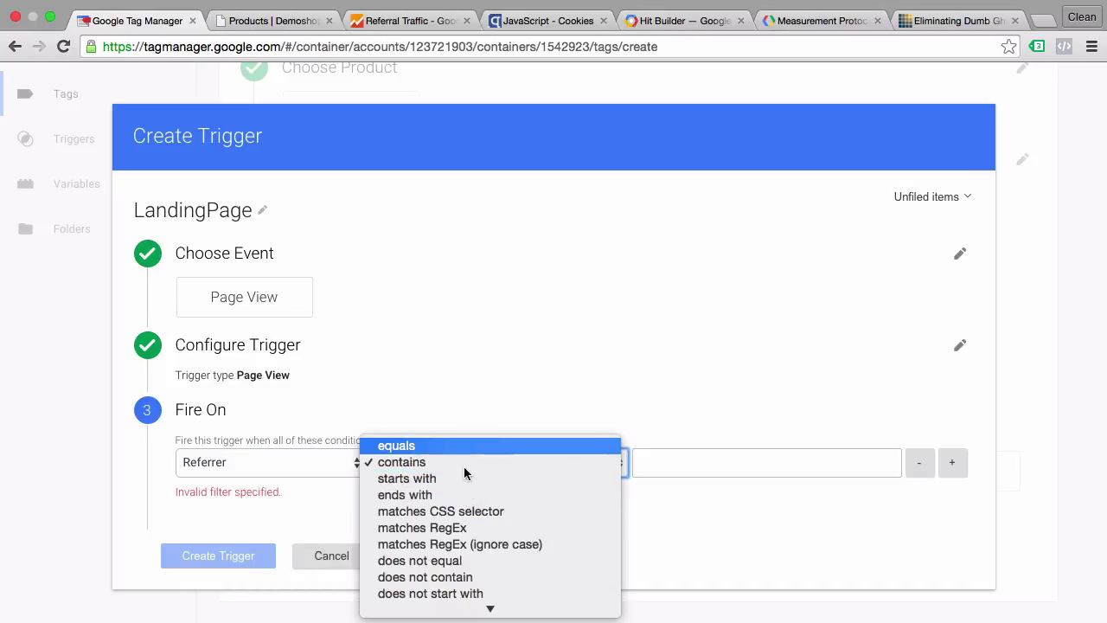
scroll(458, 462, "down", 5)
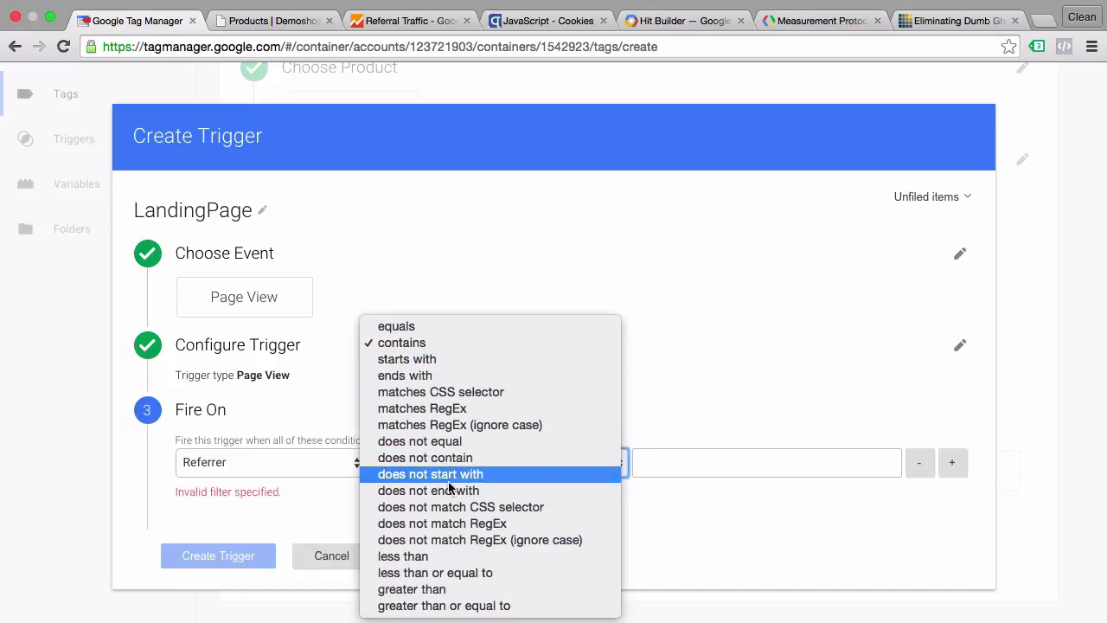
left_click(482, 460)
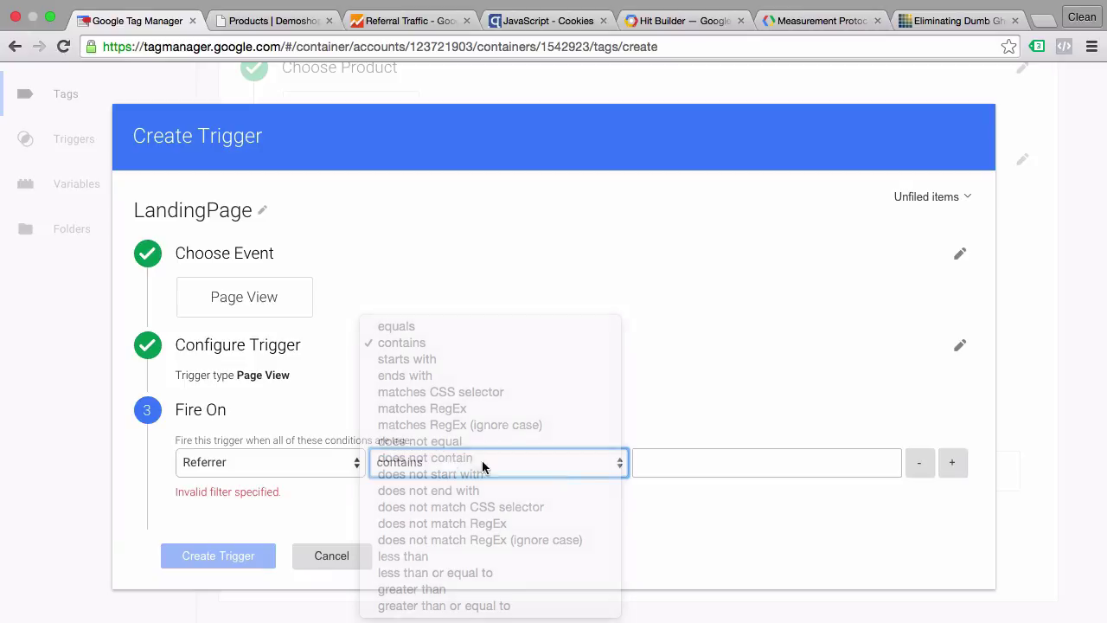
left_click(746, 458)
type("dem")
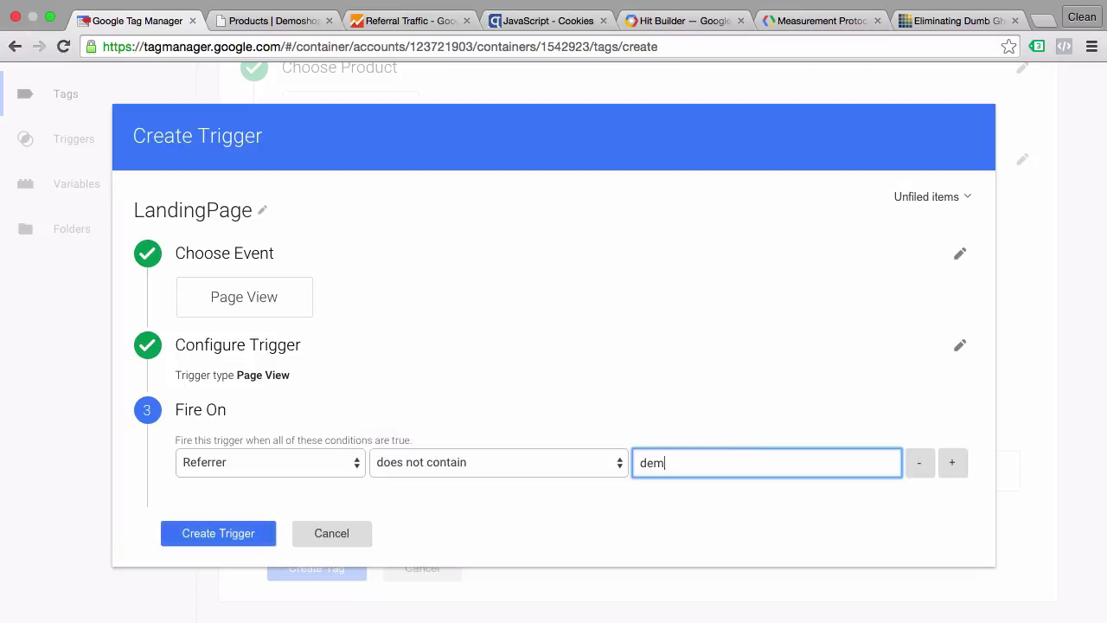
type("oshop.com")
left_click(215, 533)
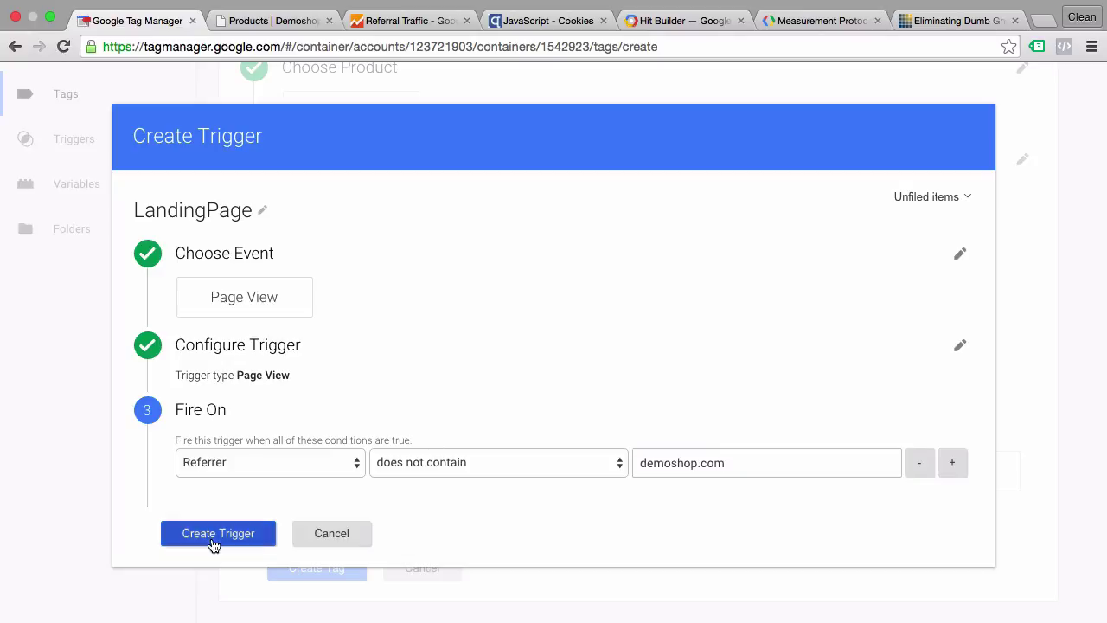
Step: Save the setCookie - Landingpage tag and start Preview mode
scroll(211, 538, "down", 2)
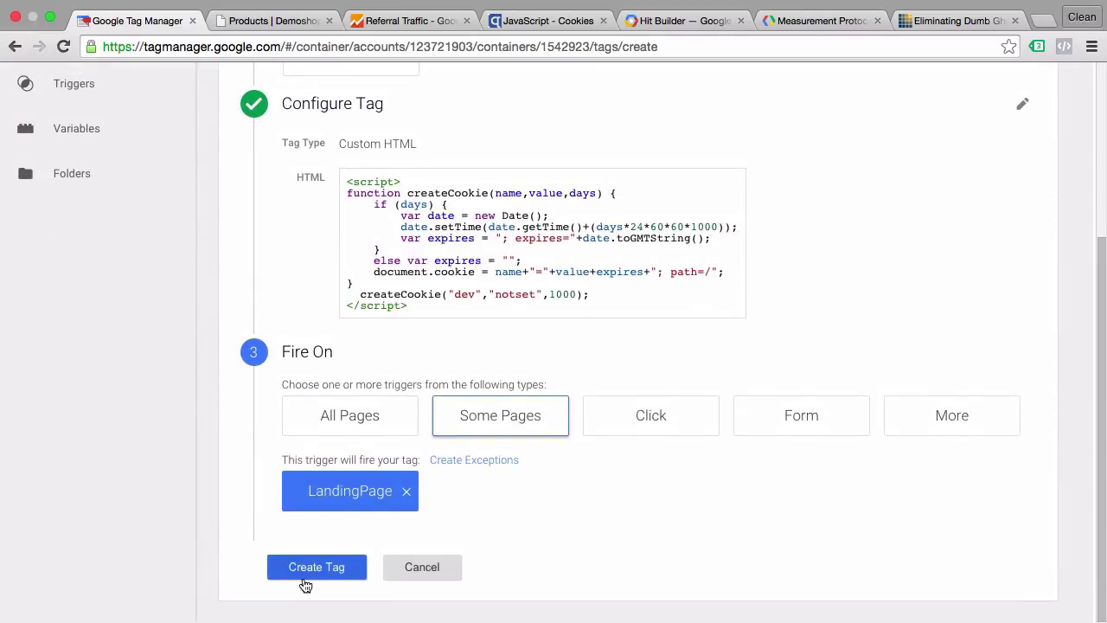
left_click(318, 569)
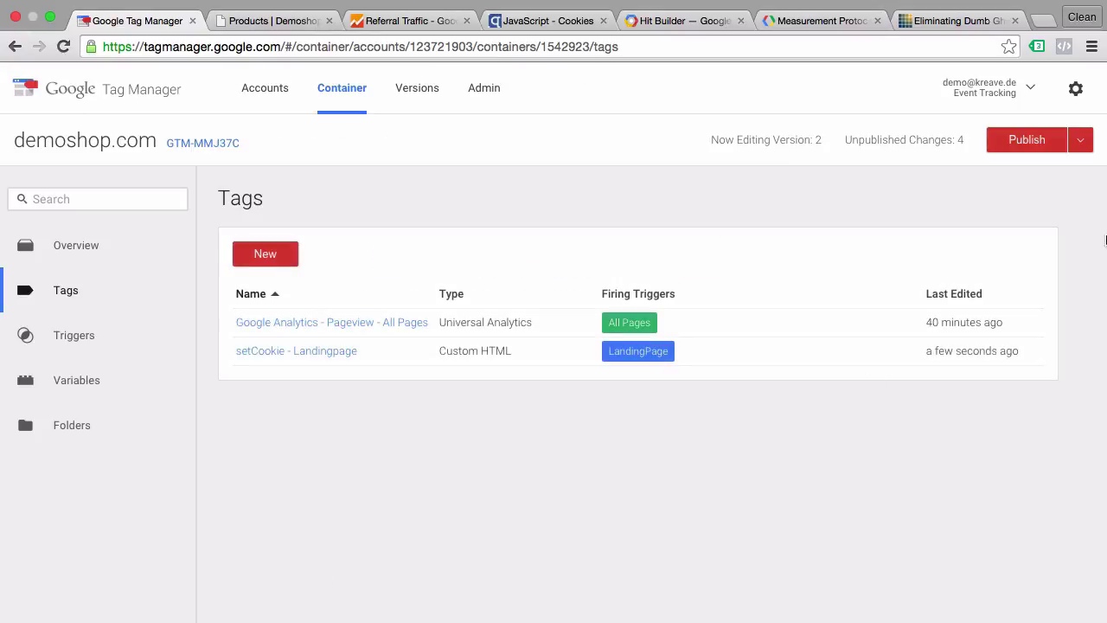
left_click(1081, 143)
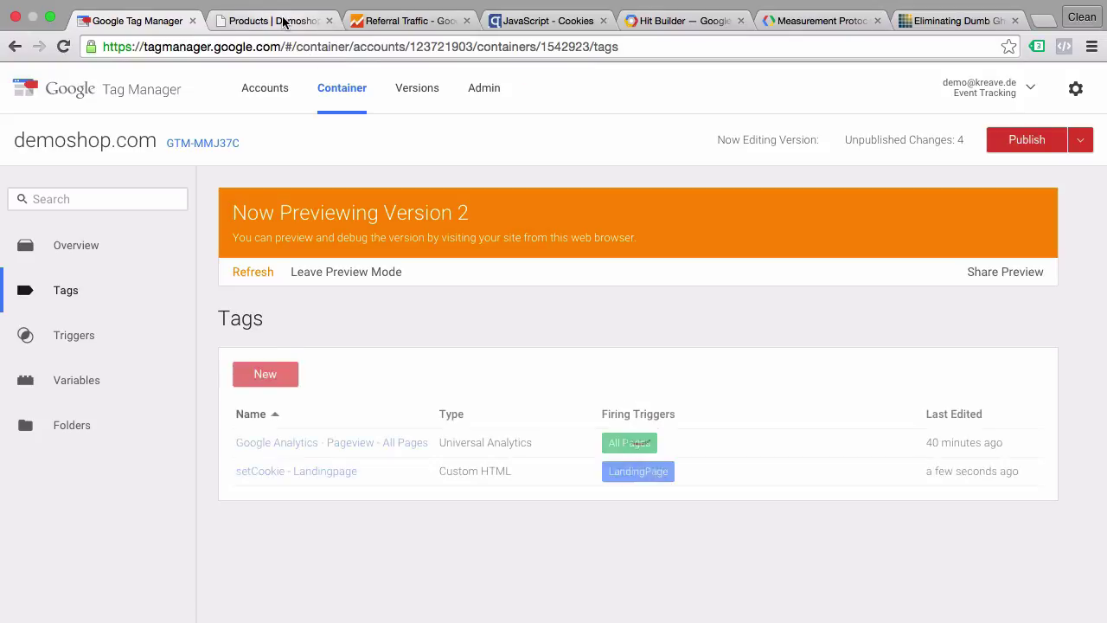
left_click(272, 20)
left_click(67, 49)
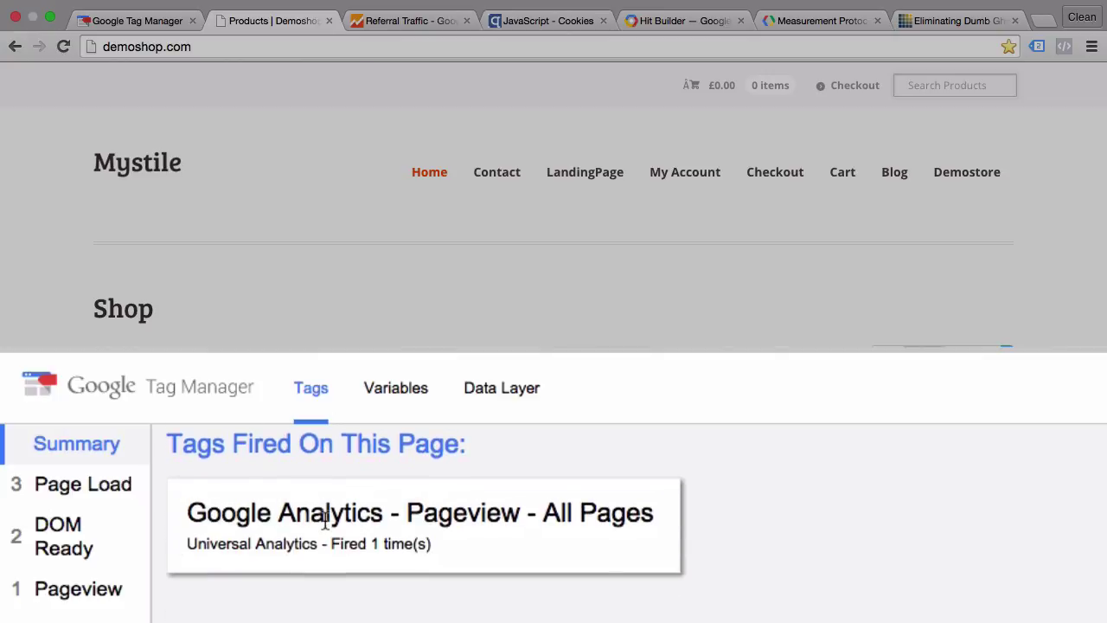
scroll(325, 515, "down", 3)
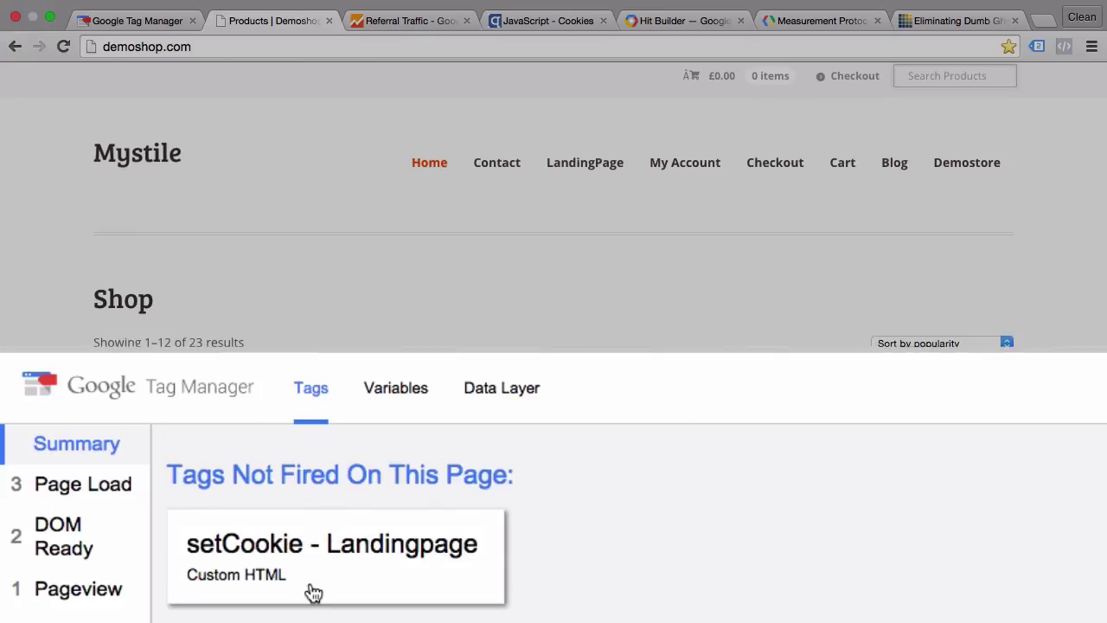
left_click(413, 379)
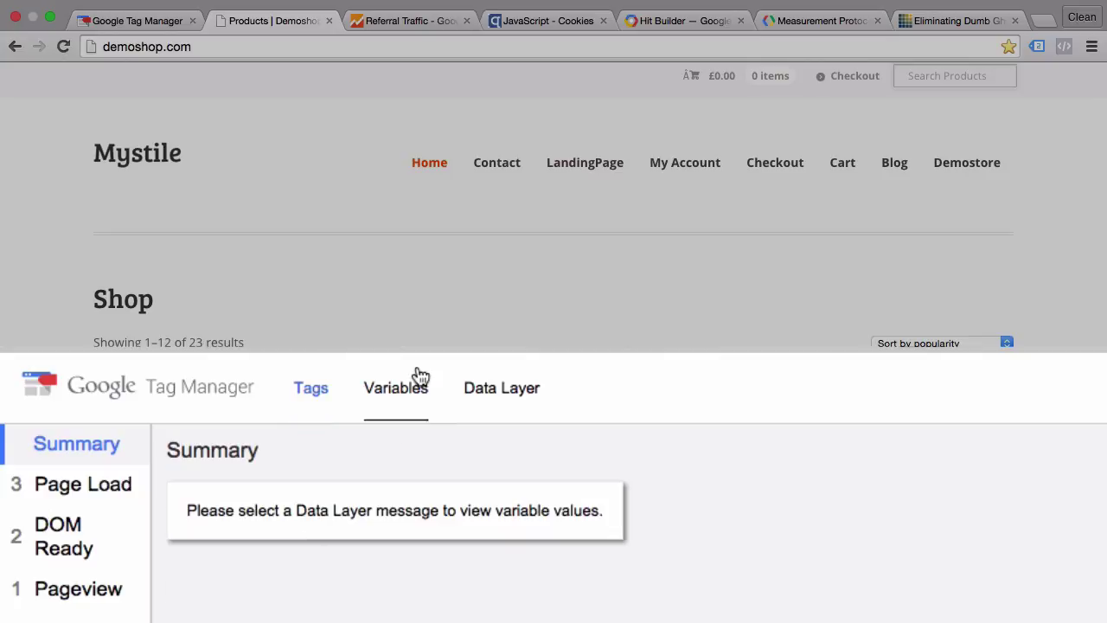
left_click(87, 590)
scroll(400, 529, "down", 5)
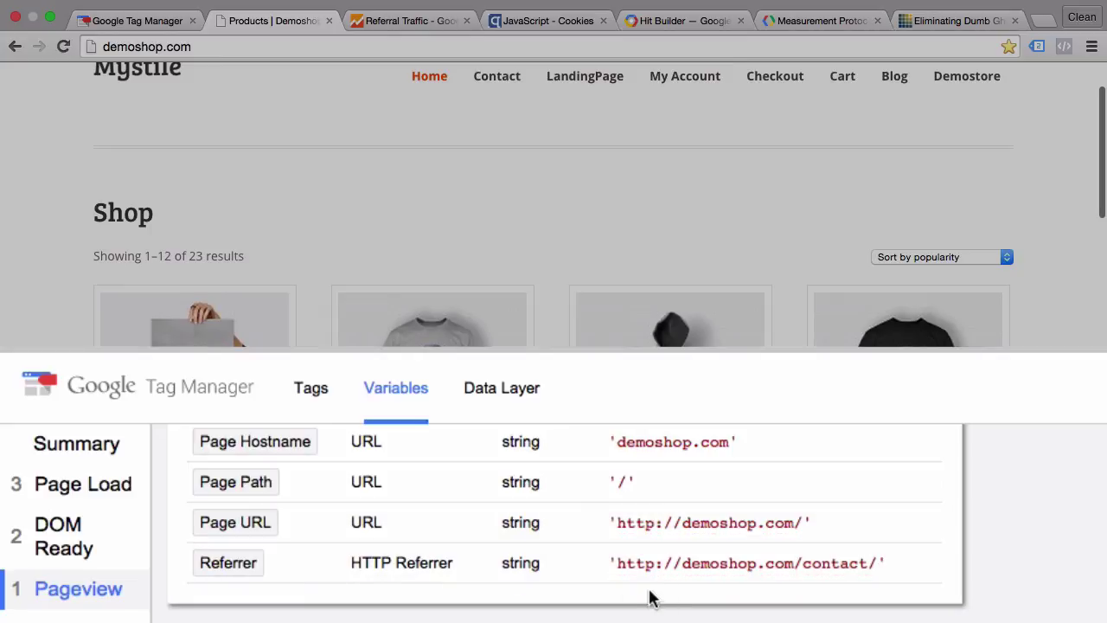
left_click(533, 187)
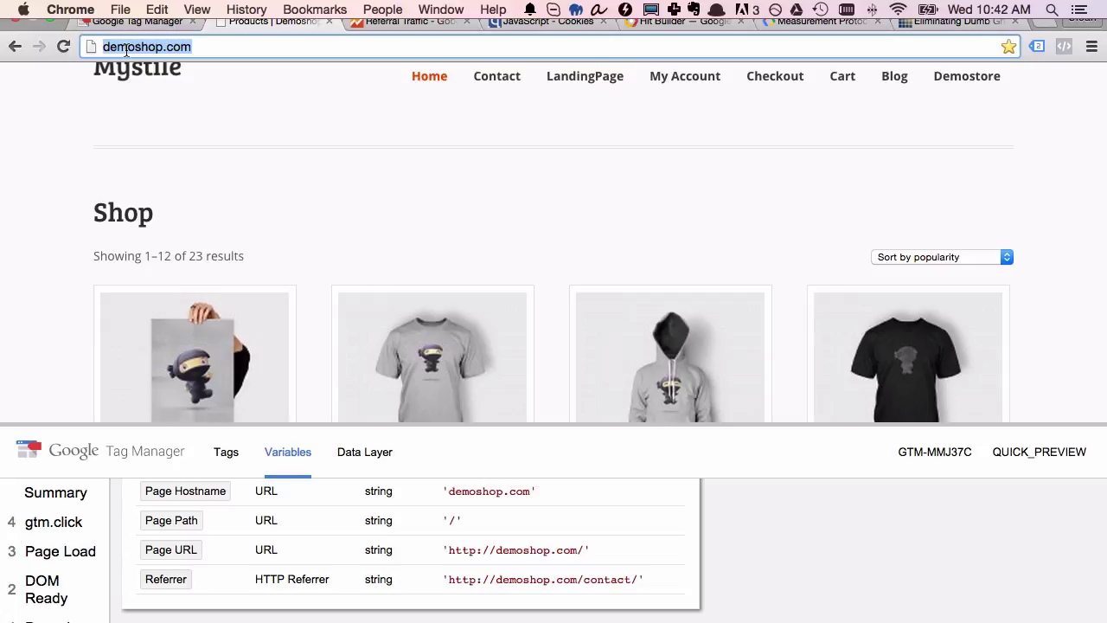
Step: Search google.com for demoshop.com and open the first result to arrive via search
type("google.com")
key("Delete")
key("Return")
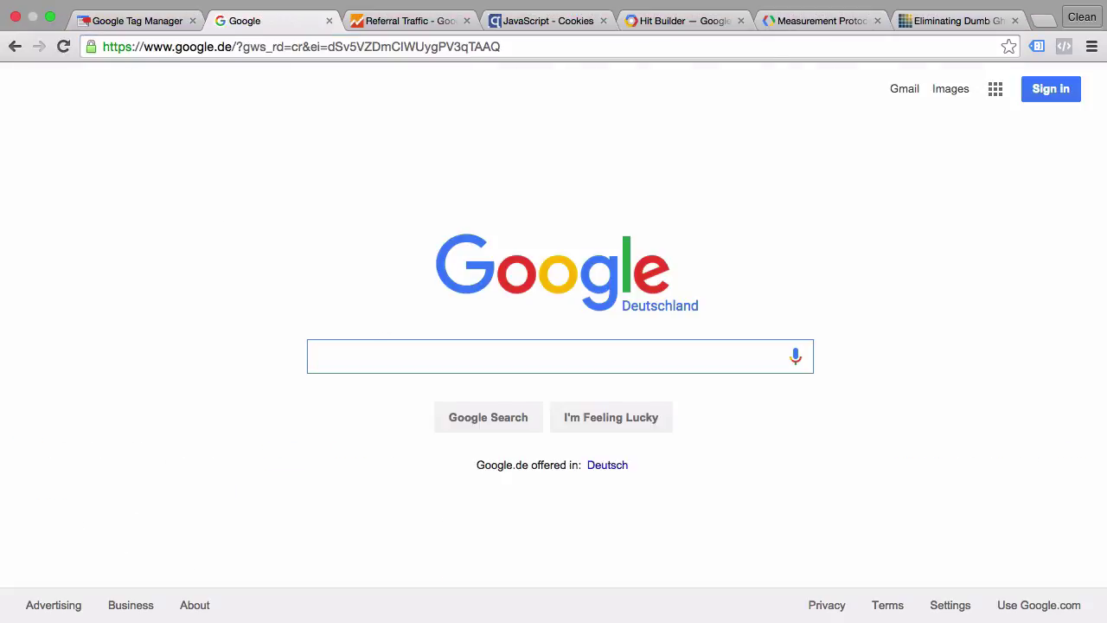
type("demoshop.com")
key("Return")
left_click(157, 284)
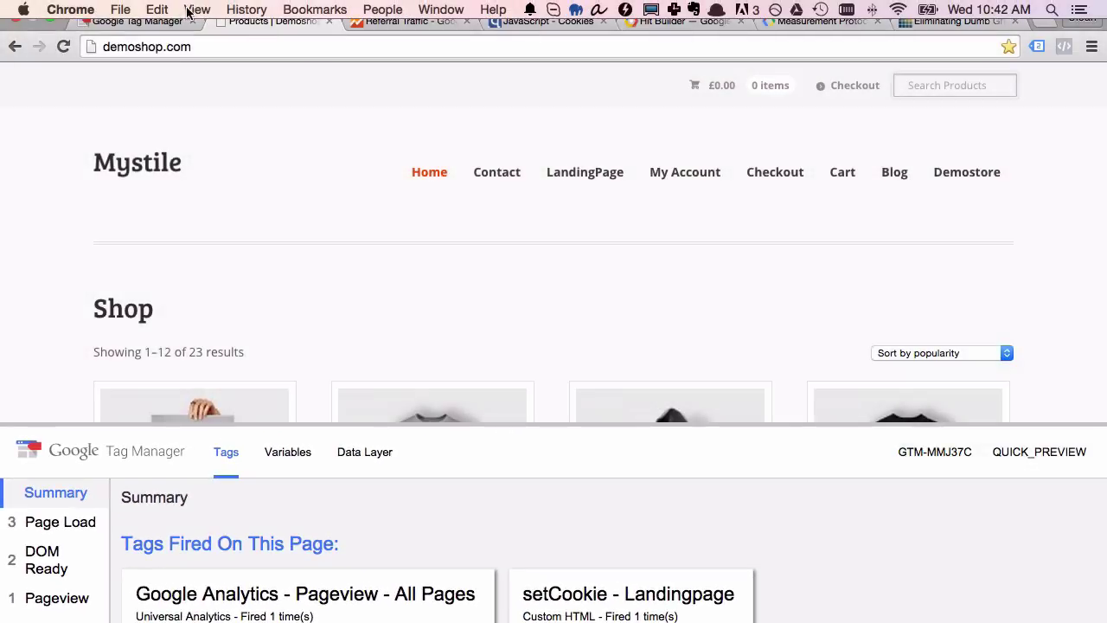
left_click(190, 9)
mouse_move(230, 209)
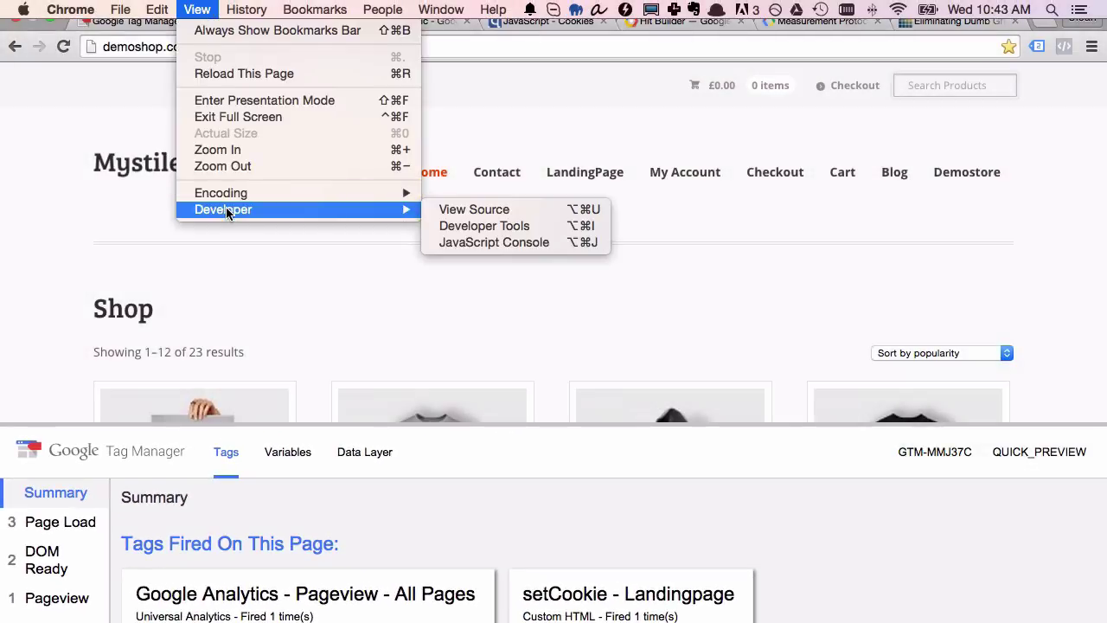
left_click(506, 226)
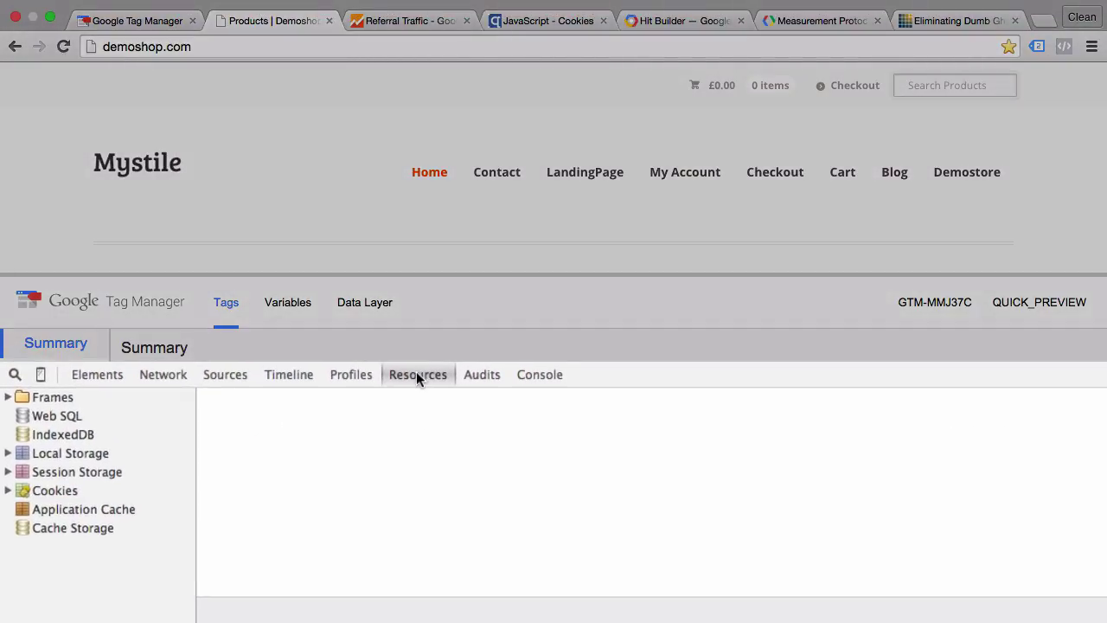
left_click(7, 492)
left_click(51, 510)
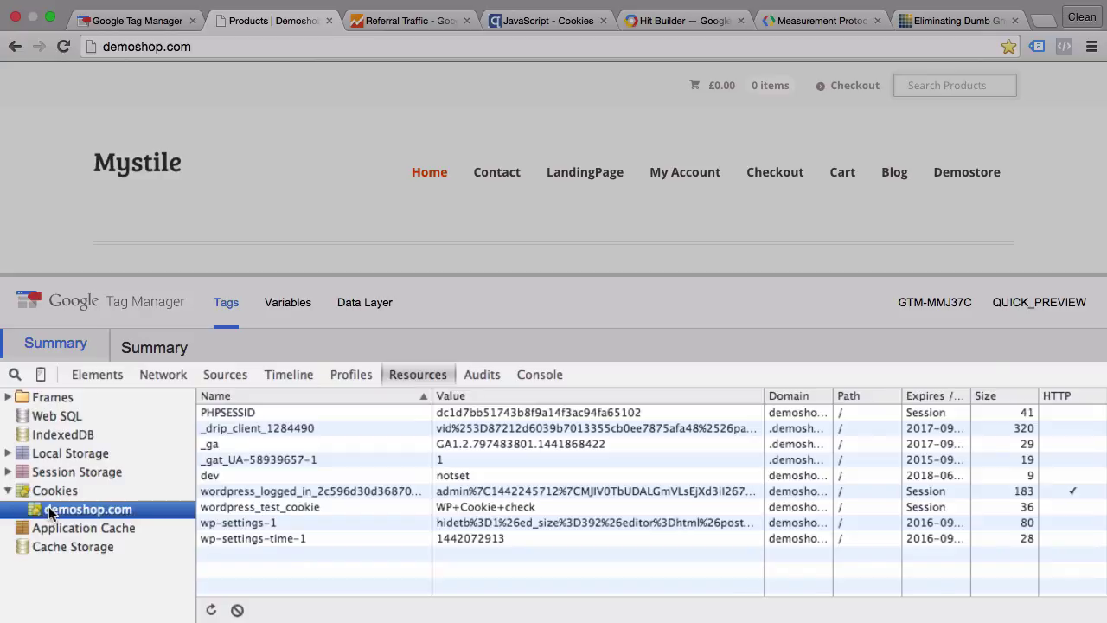
left_click(221, 476)
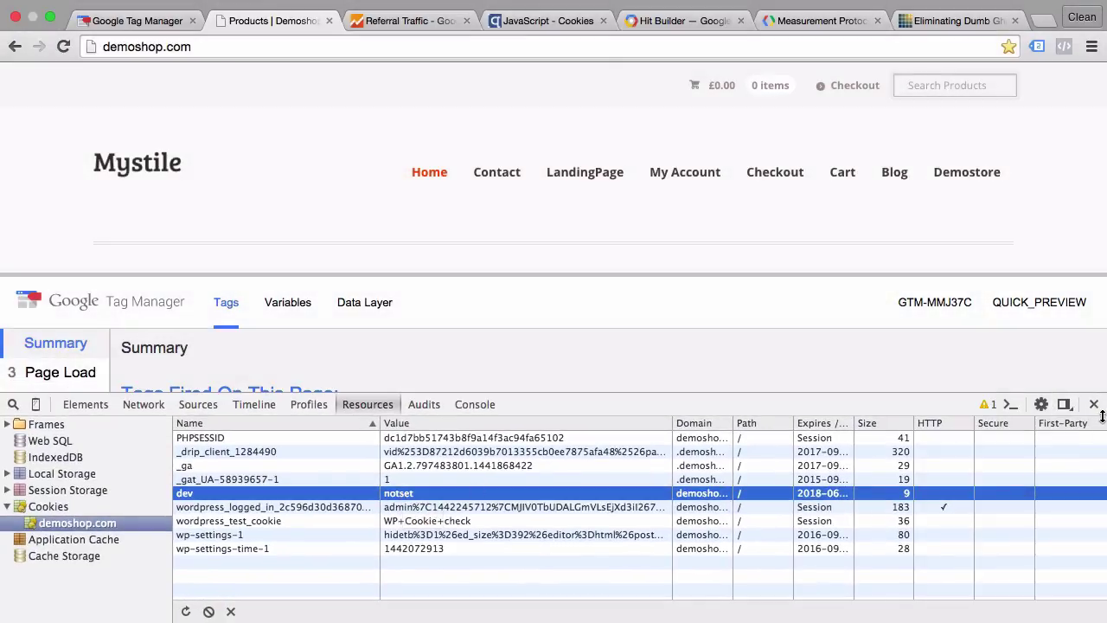
Step: Close developer tools and show the container's Variables page down to User-Defined Variables
left_click(1095, 406)
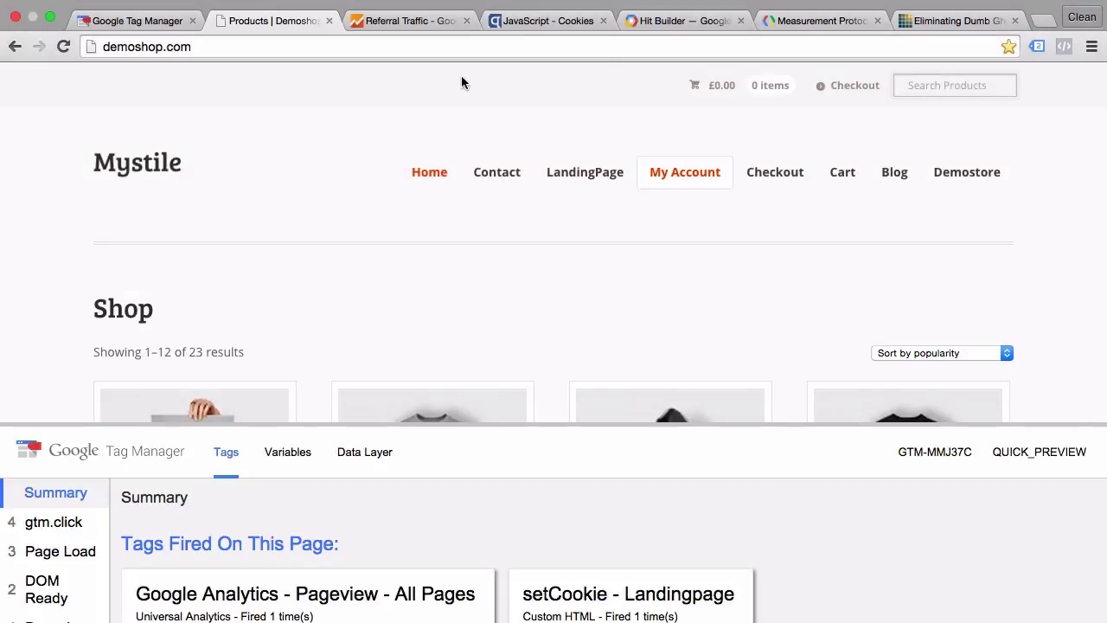
left_click(142, 20)
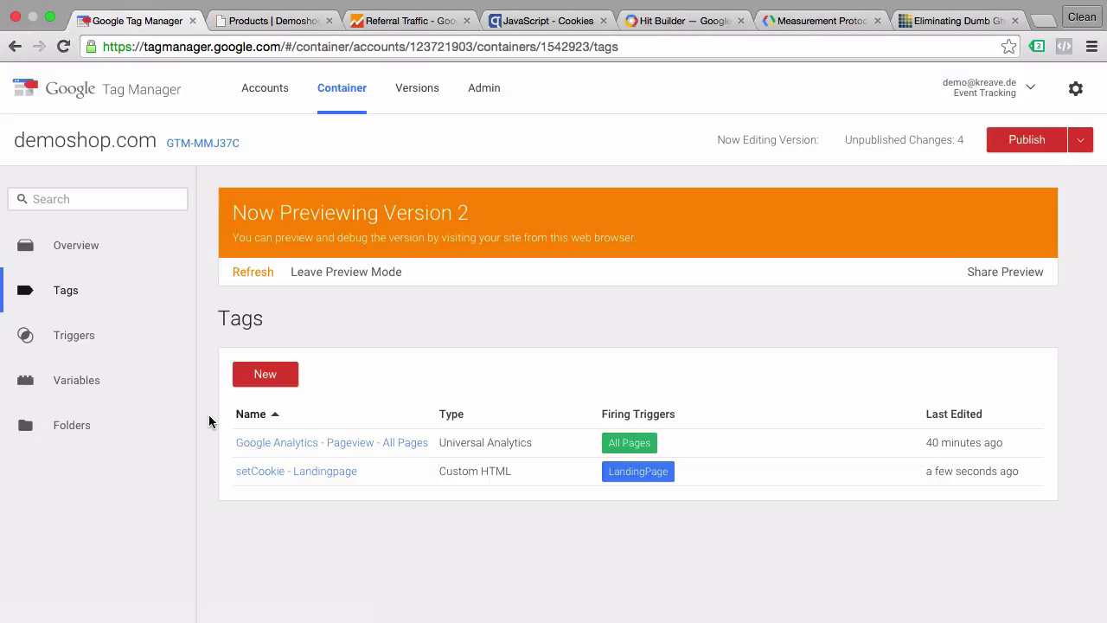
left_click(125, 393)
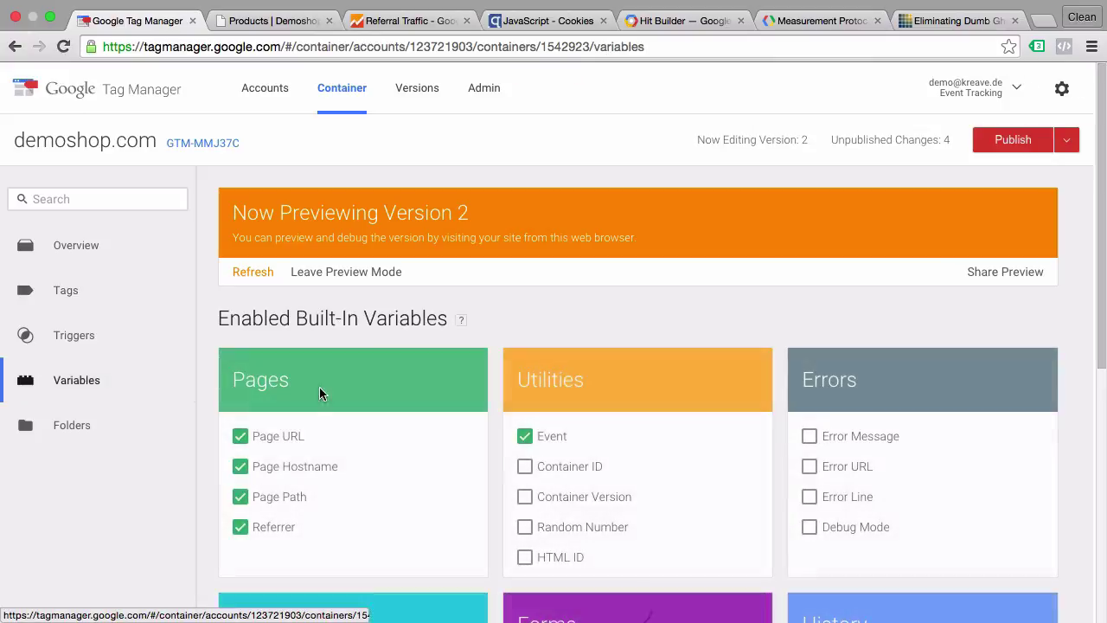
scroll(346, 391, "down", 5)
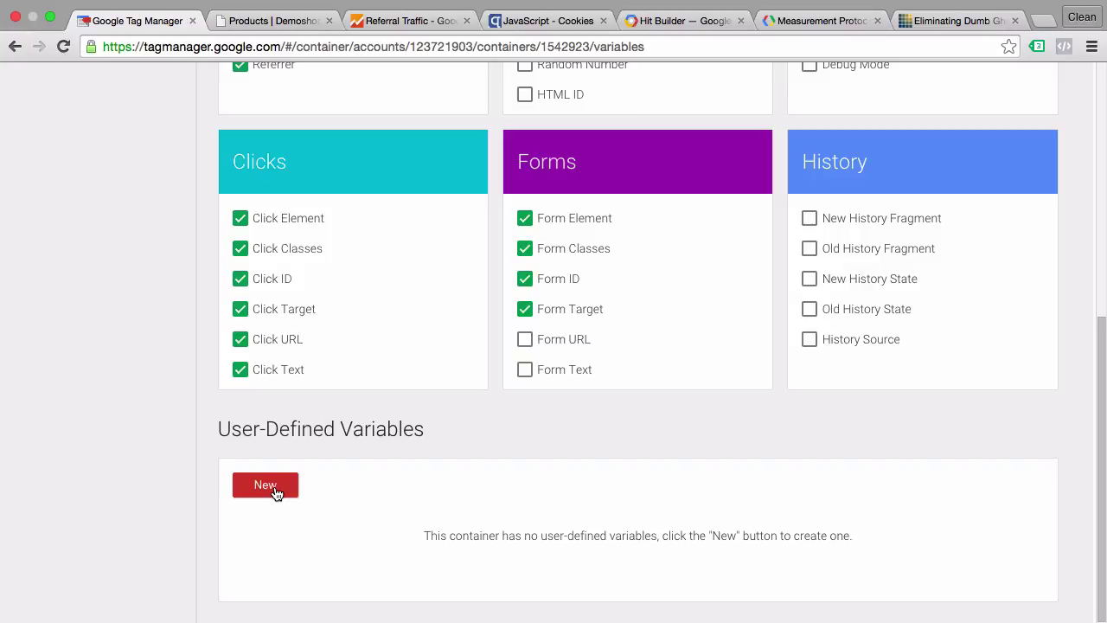
Step: Create a 1st-Party Cookie variable named 'dev cookie' with Cookie Name dev
left_click(274, 490)
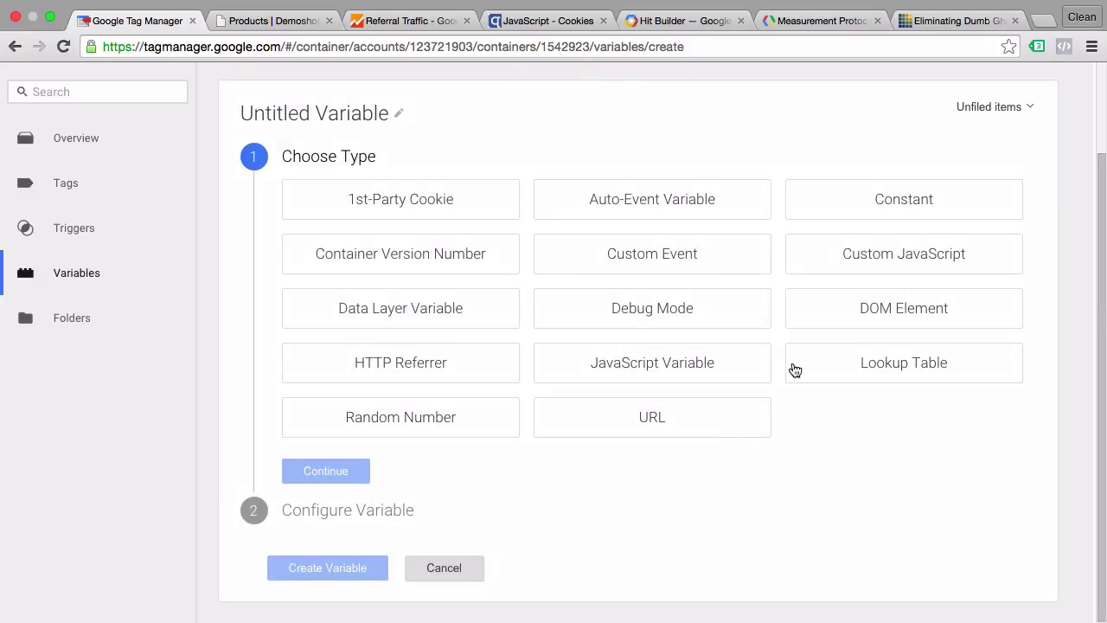
left_click(286, 112)
triple_click(282, 116)
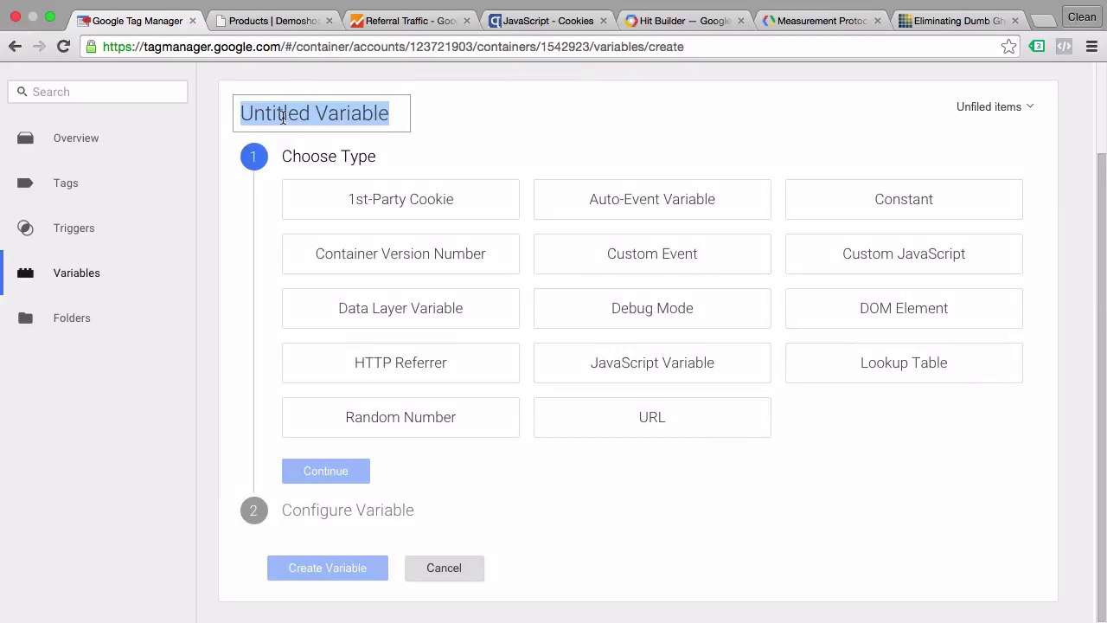
type("dev coo")
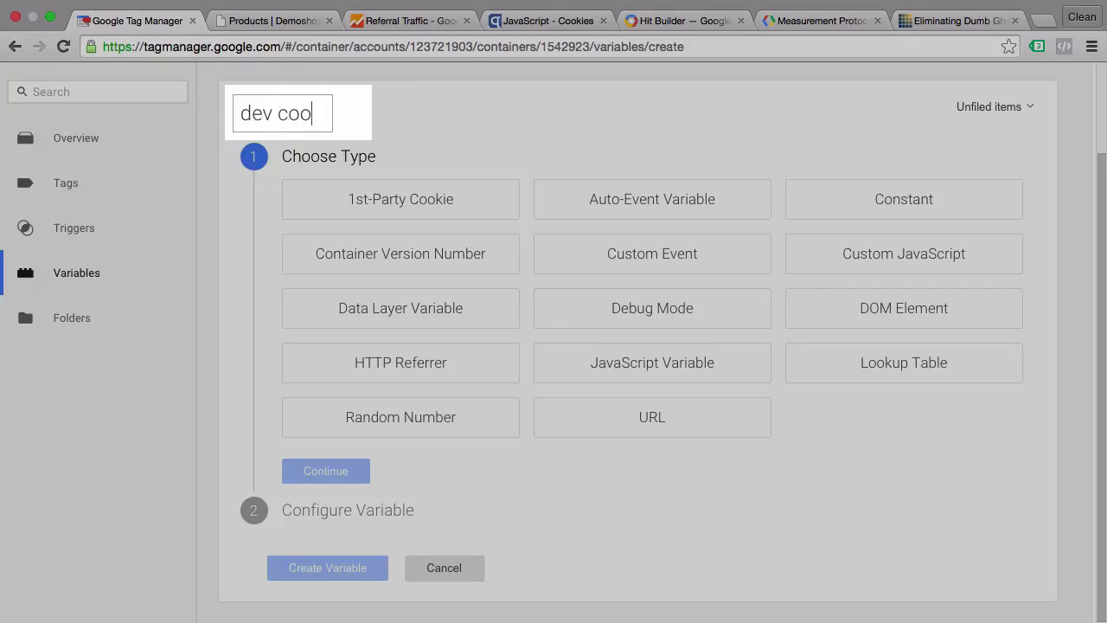
type("kie")
left_click(865, 479)
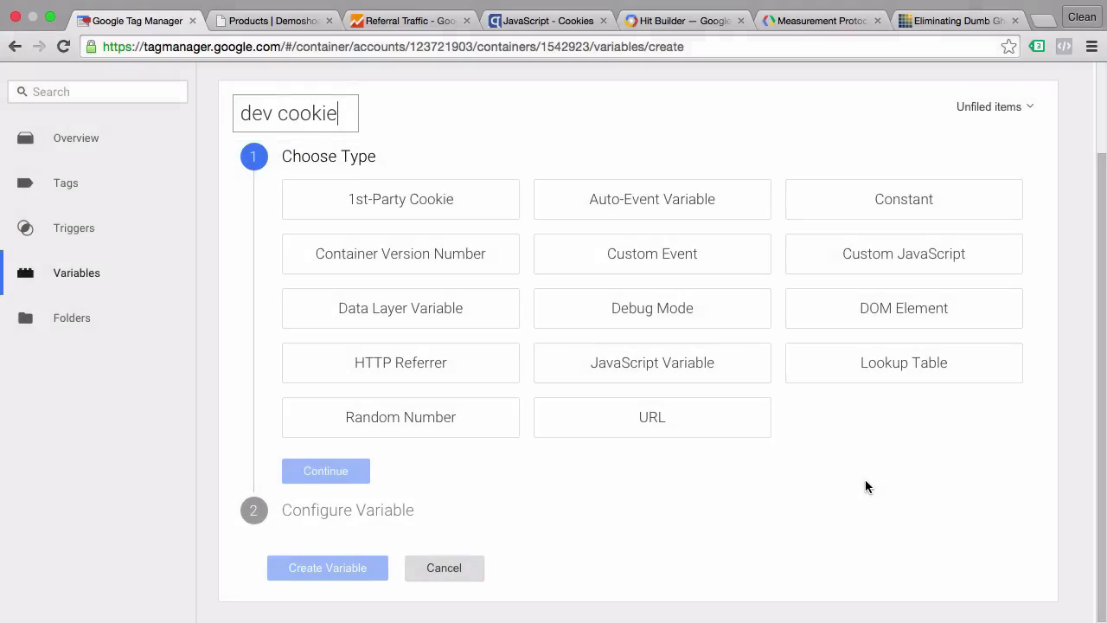
left_click(395, 216)
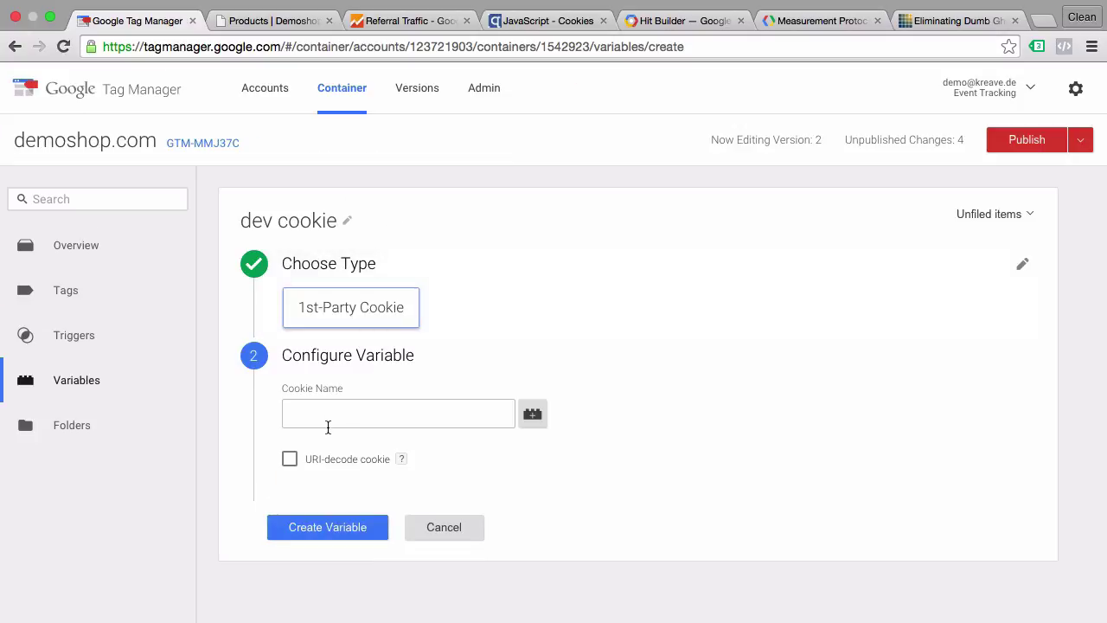
left_click(328, 419)
type("dev")
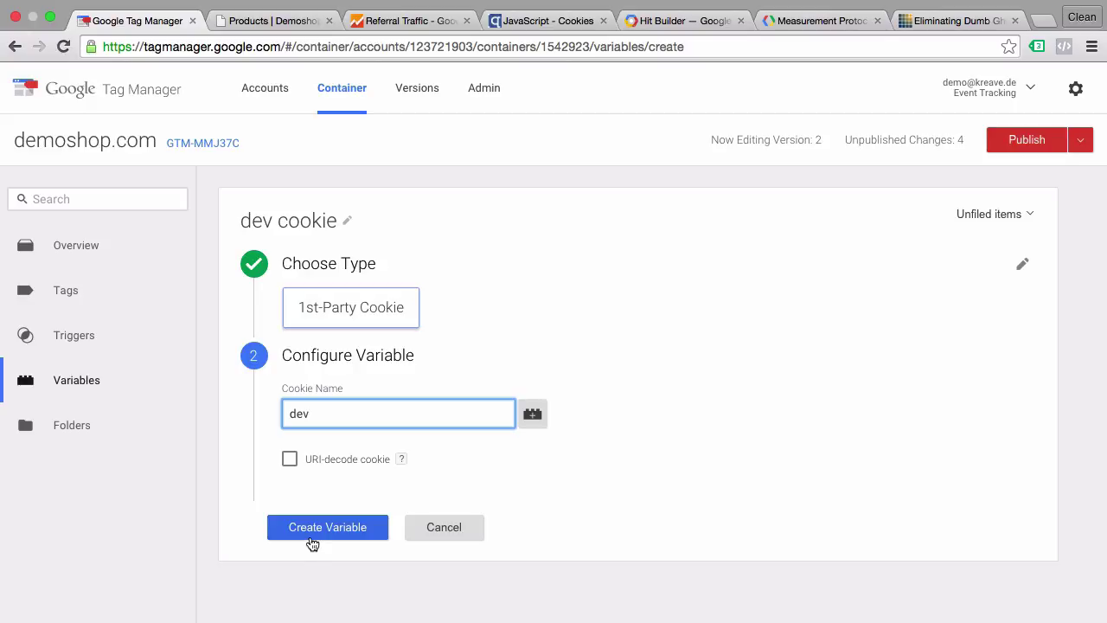
left_click(312, 544)
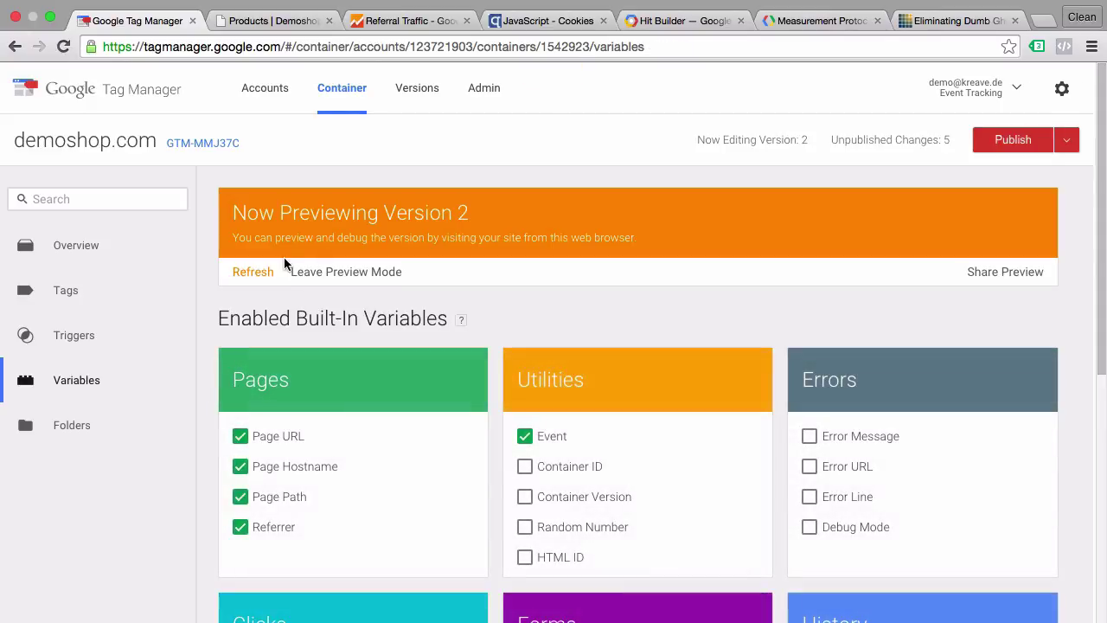
Step: Refresh preview, reload the shop, and confirm dev cookie reads 'notset' on the Pageview event
left_click(251, 272)
left_click(264, 21)
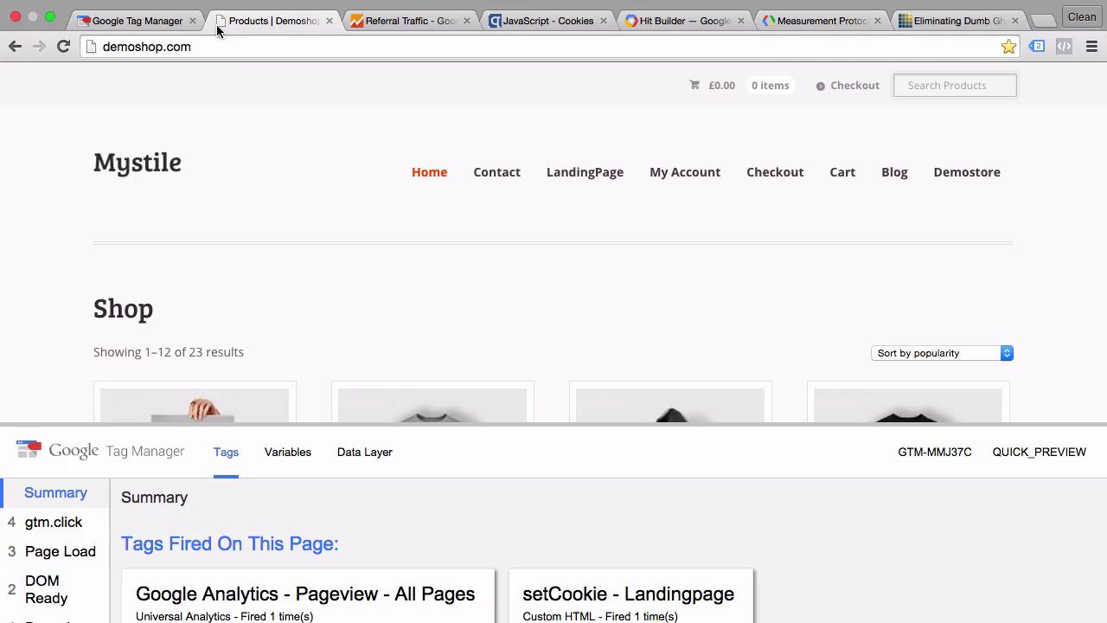
left_click(63, 48)
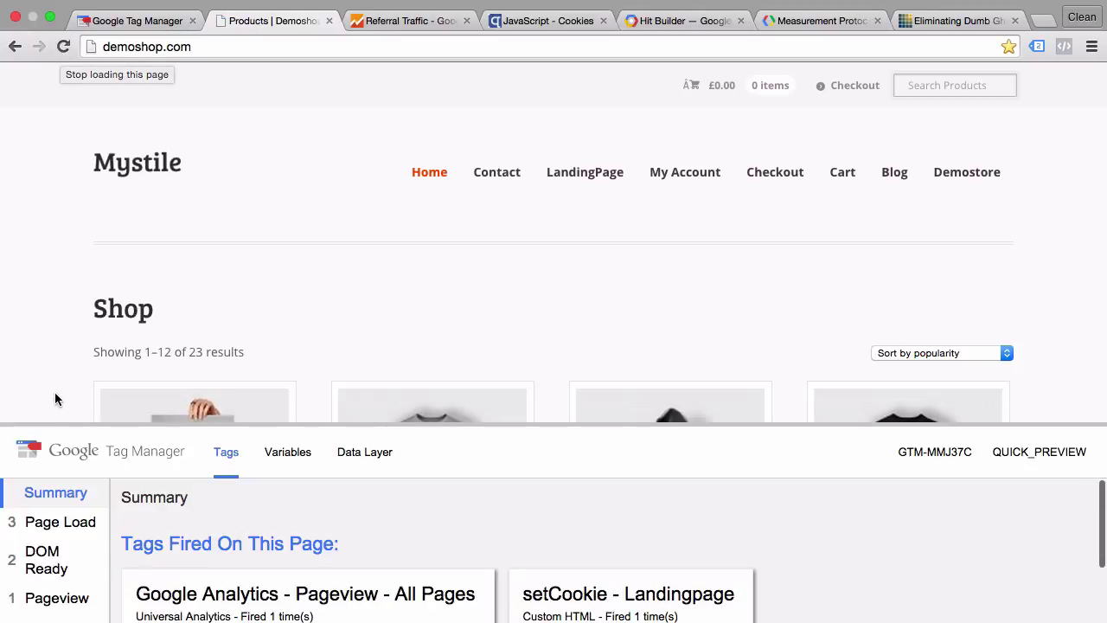
left_click_drag(49, 425, 126, 97)
left_click(85, 370)
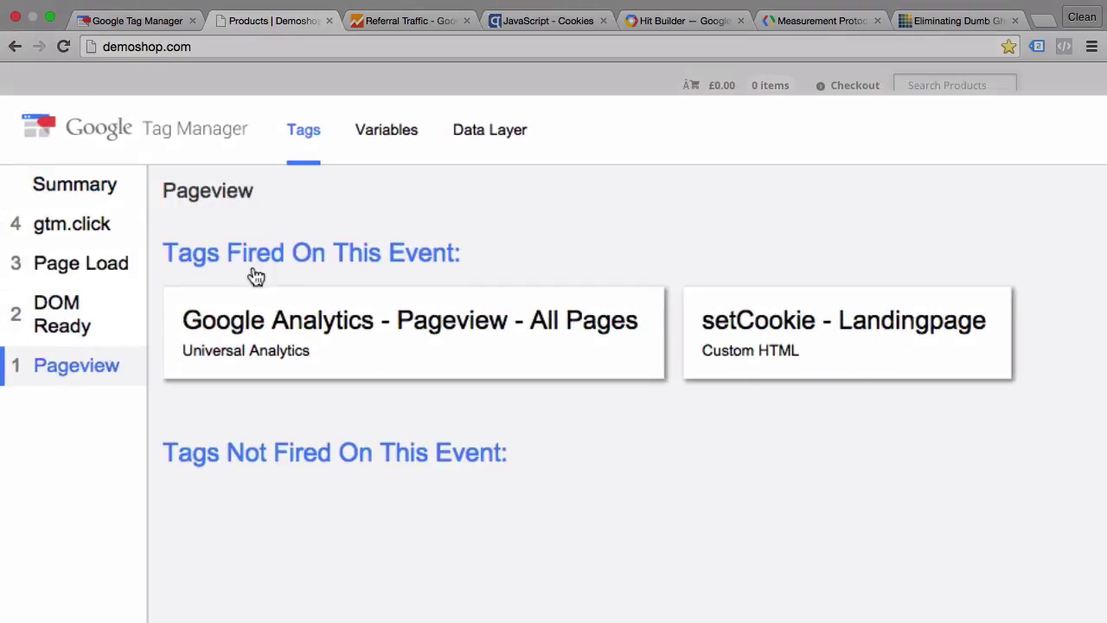
left_click(396, 156)
scroll(317, 454, "down", 5)
scroll(318, 455, "up", 5)
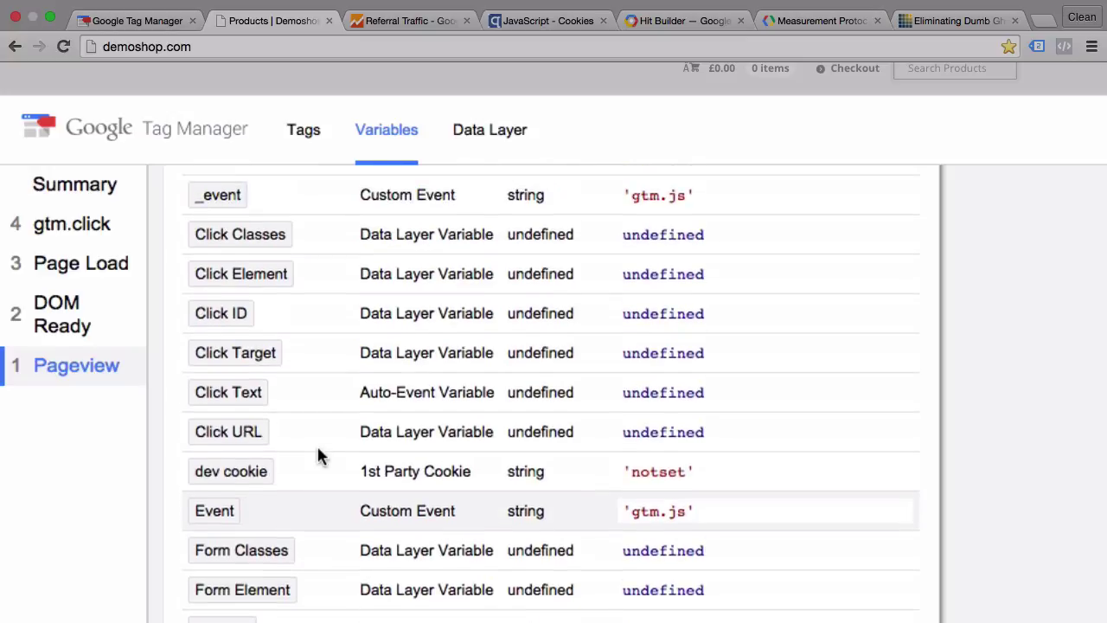
scroll(316, 444, "down", 3)
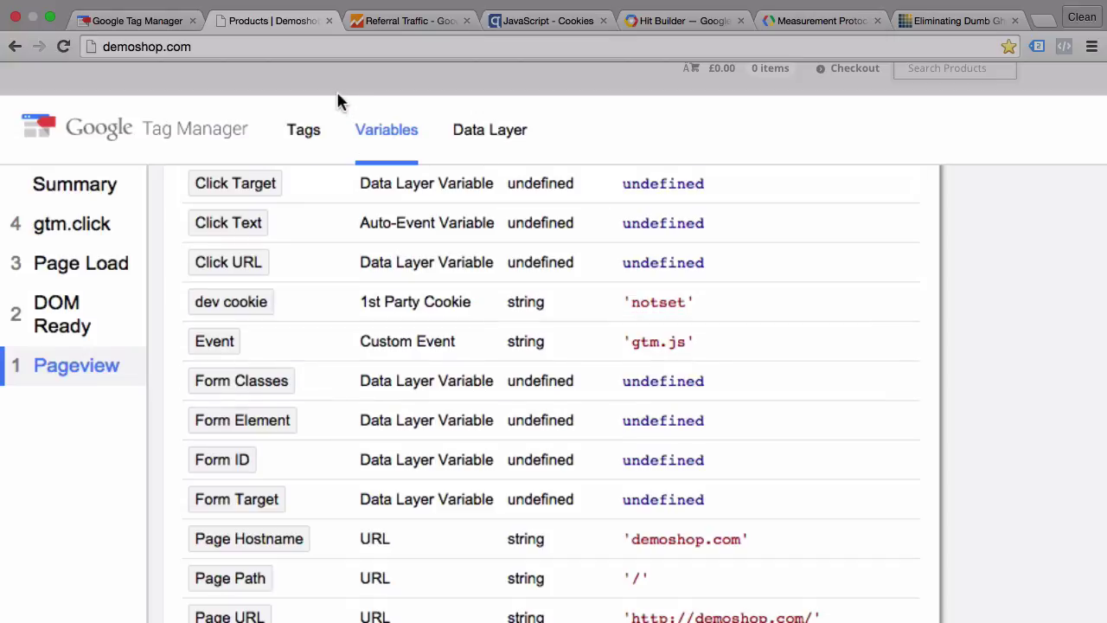
key("super+minus")
key("super+minus")
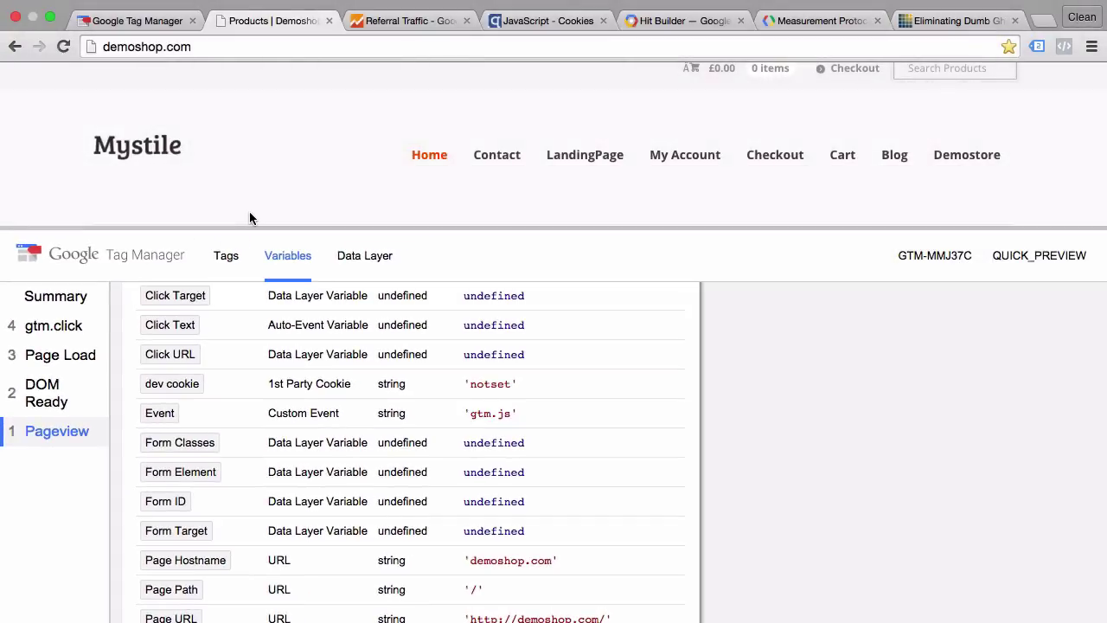
left_click(249, 213)
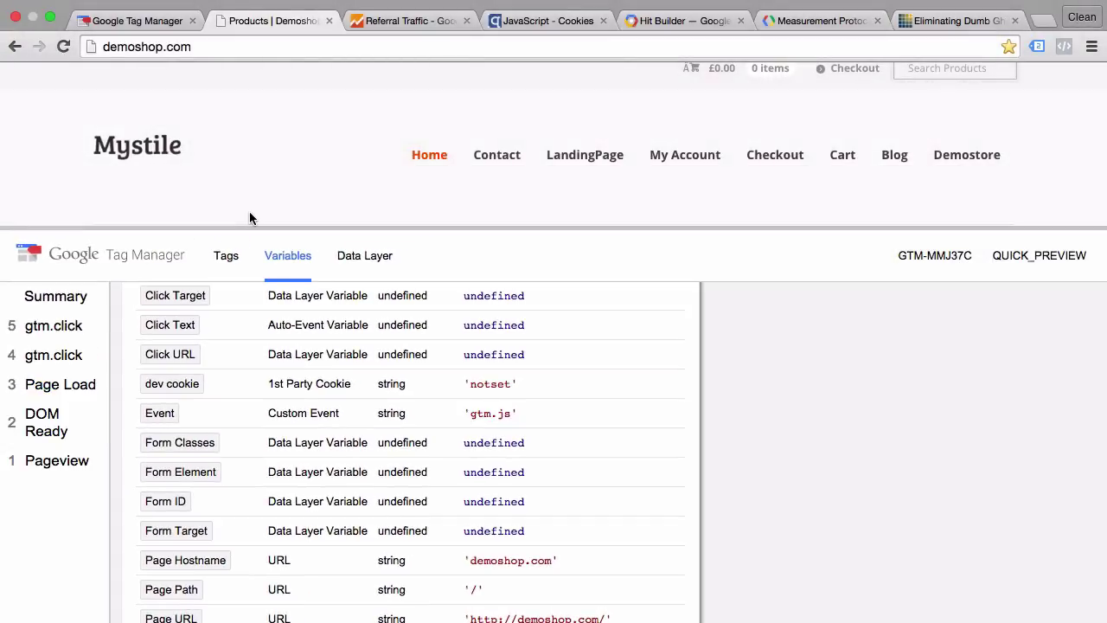
Step: Open Analytics Admin > Property > Custom Definitions > Custom Dimensions for demoshop.com
left_click(375, 20)
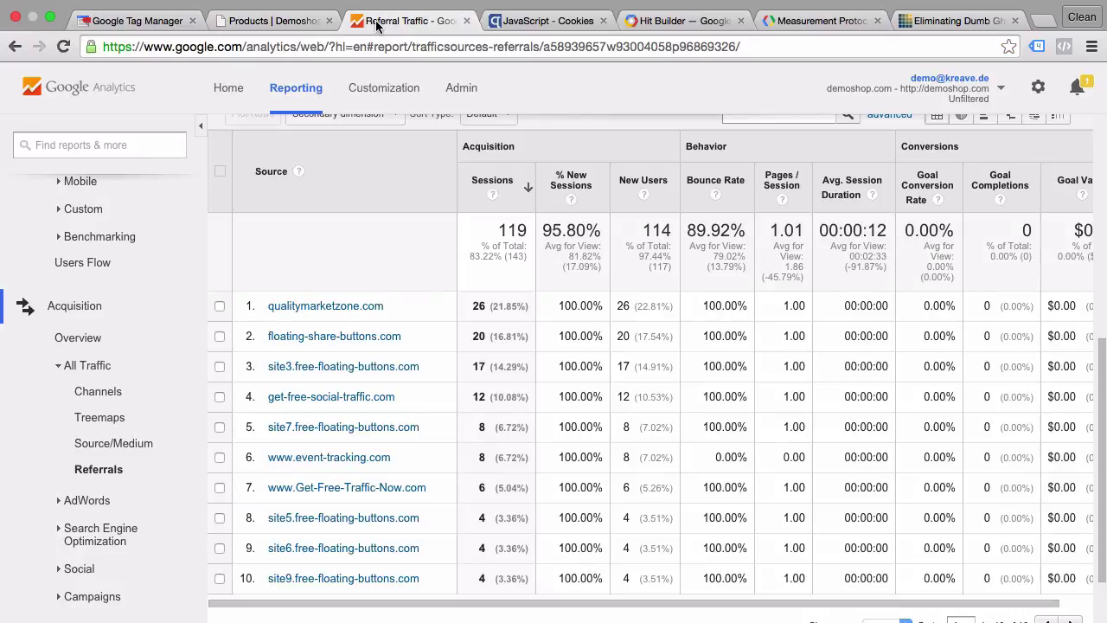
left_click(465, 96)
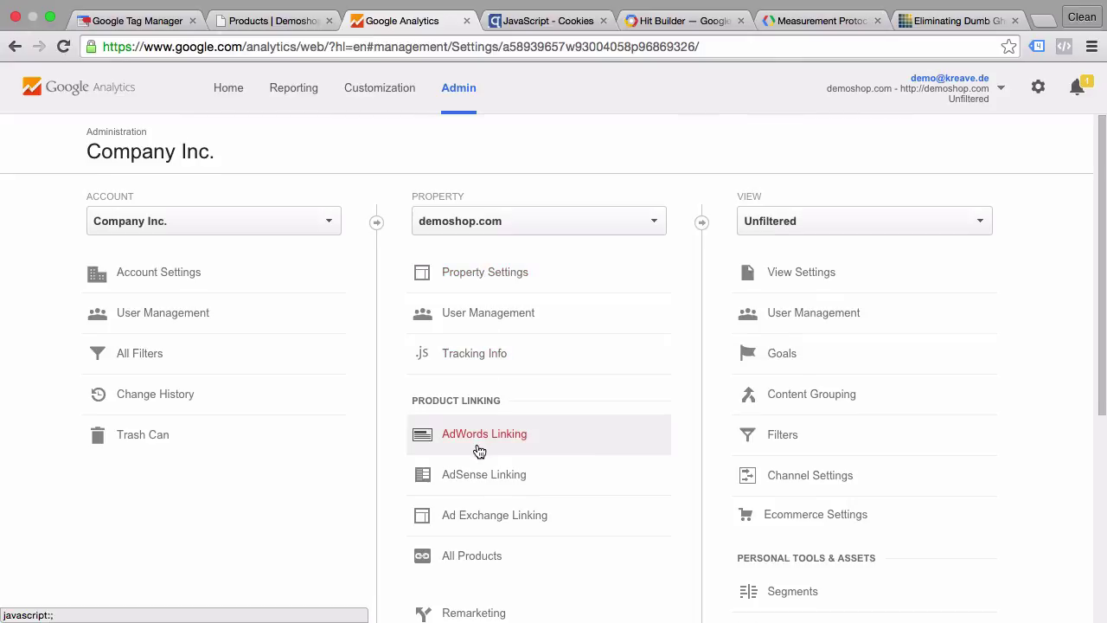
scroll(480, 450, "down", 3)
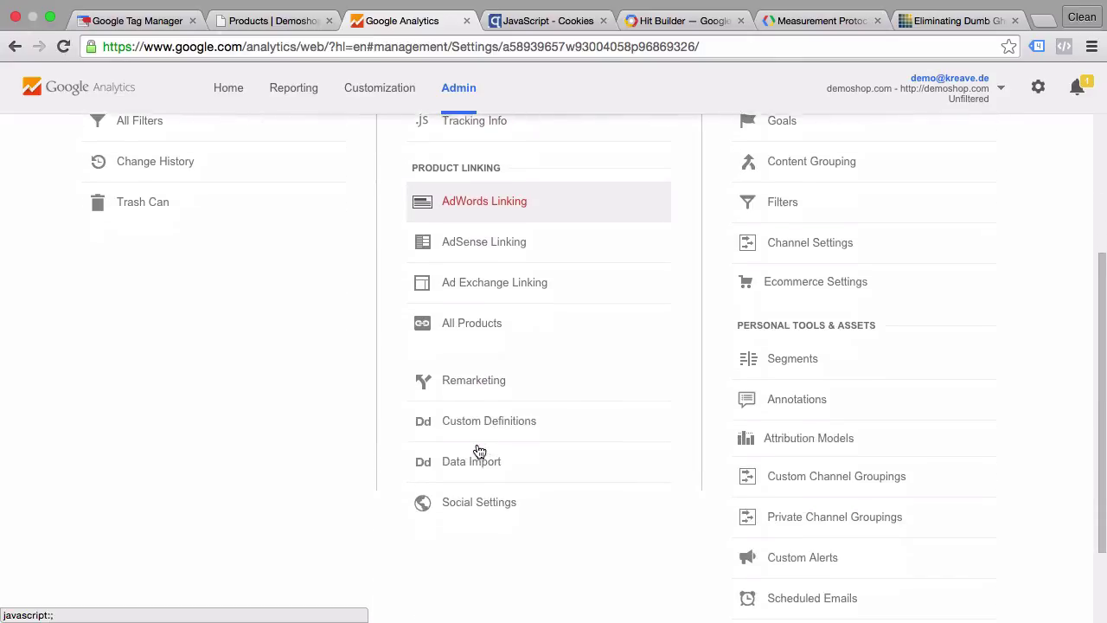
left_click(537, 415)
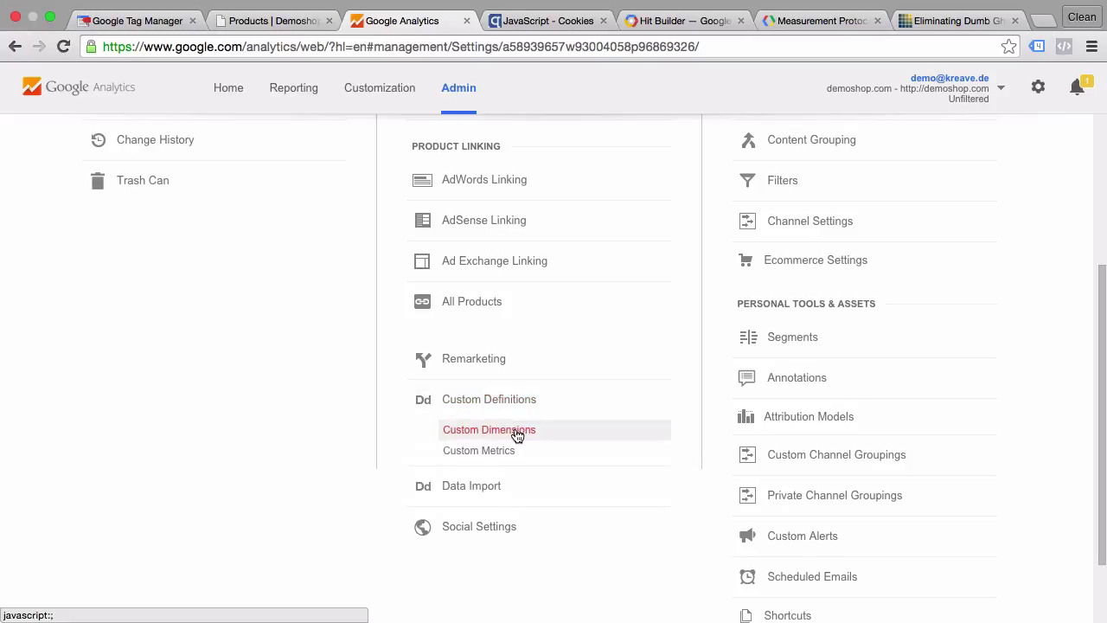
left_click(518, 433)
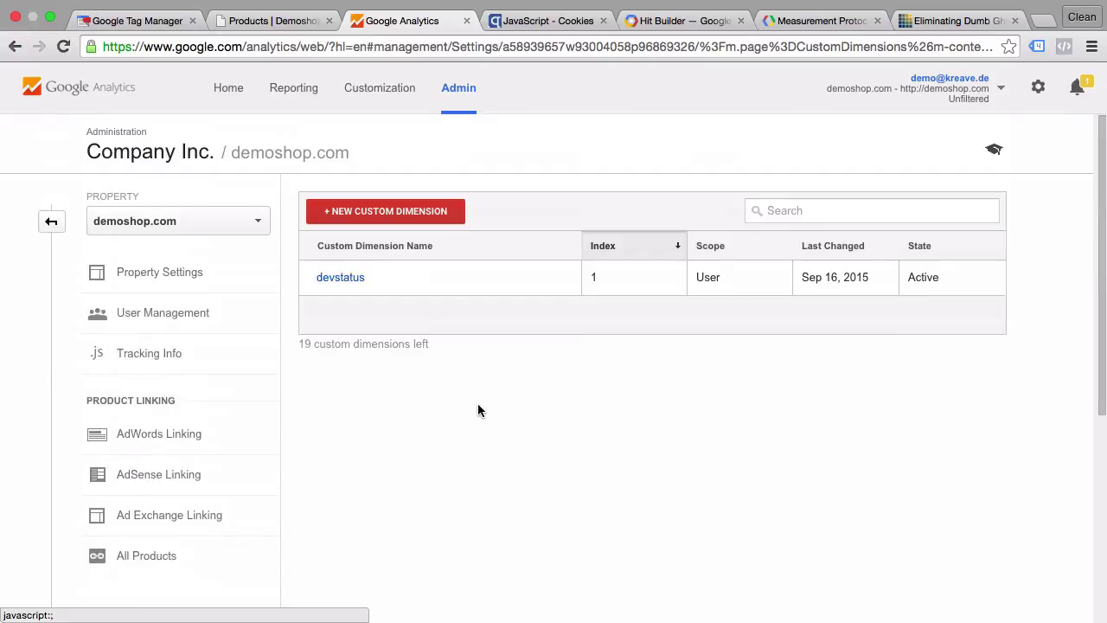
Step: Create a User-scoped custom dimension named dev (index 2), then go back to Tag Manager
left_click(378, 218)
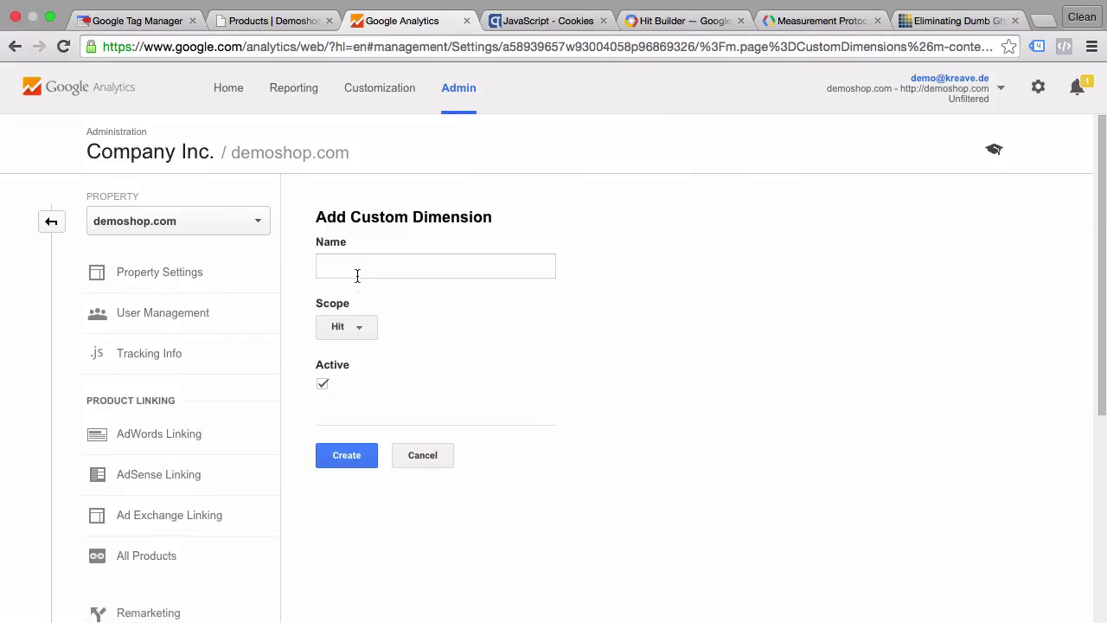
left_click(357, 268)
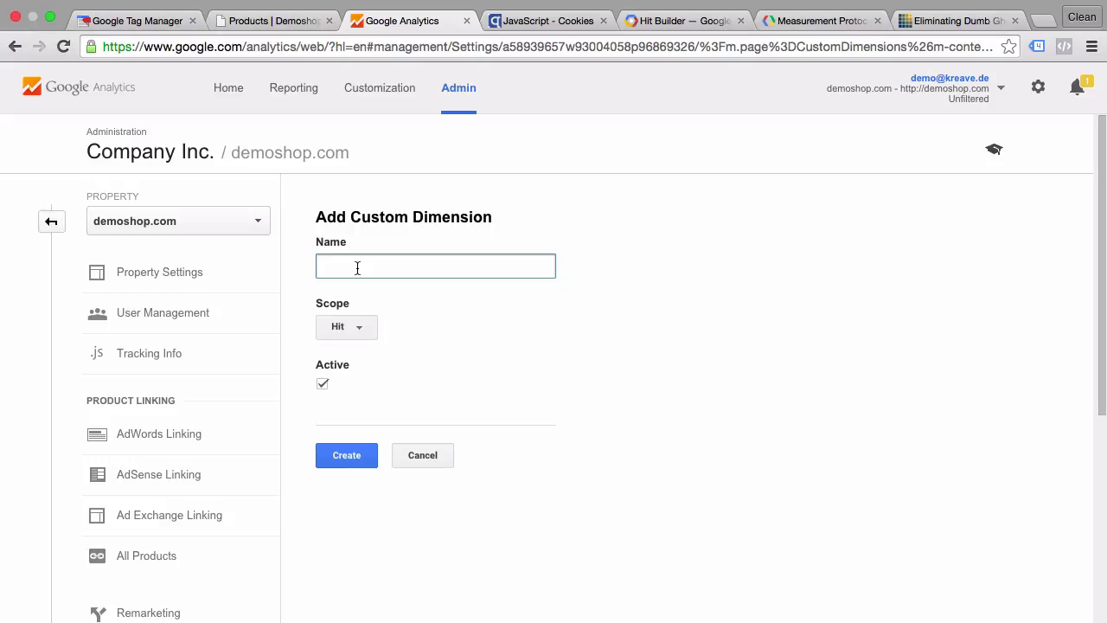
type("dev")
left_click(354, 334)
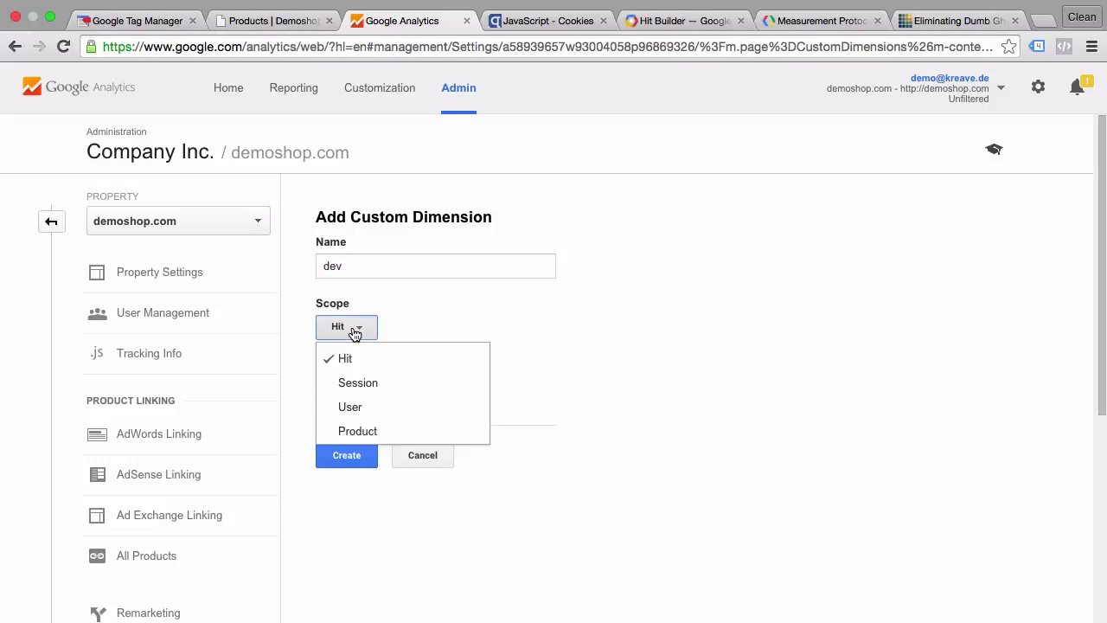
left_click(374, 417)
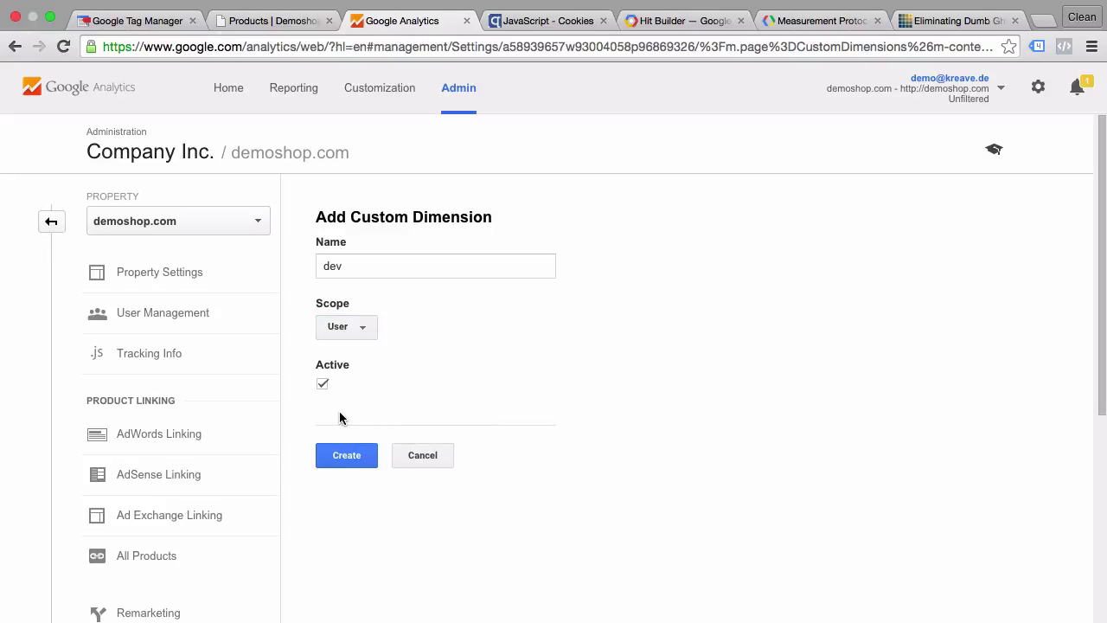
left_click(337, 469)
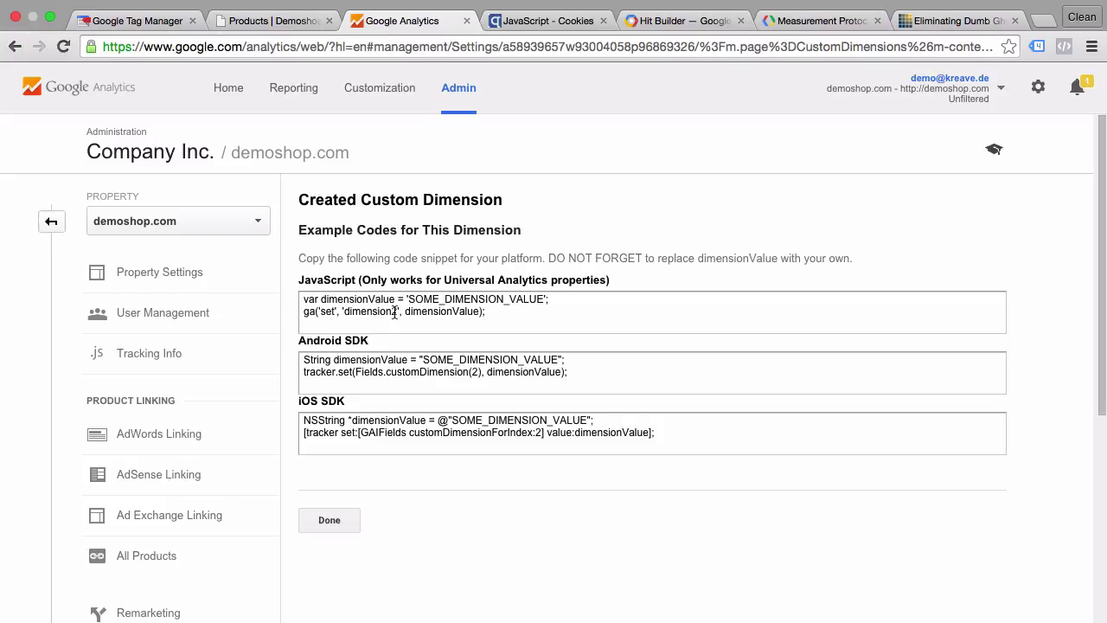
left_click(110, 24)
Step: Open the 'Google Analytics - Pageview - All Pages' tag and expand its Configure Tag section
left_click(98, 299)
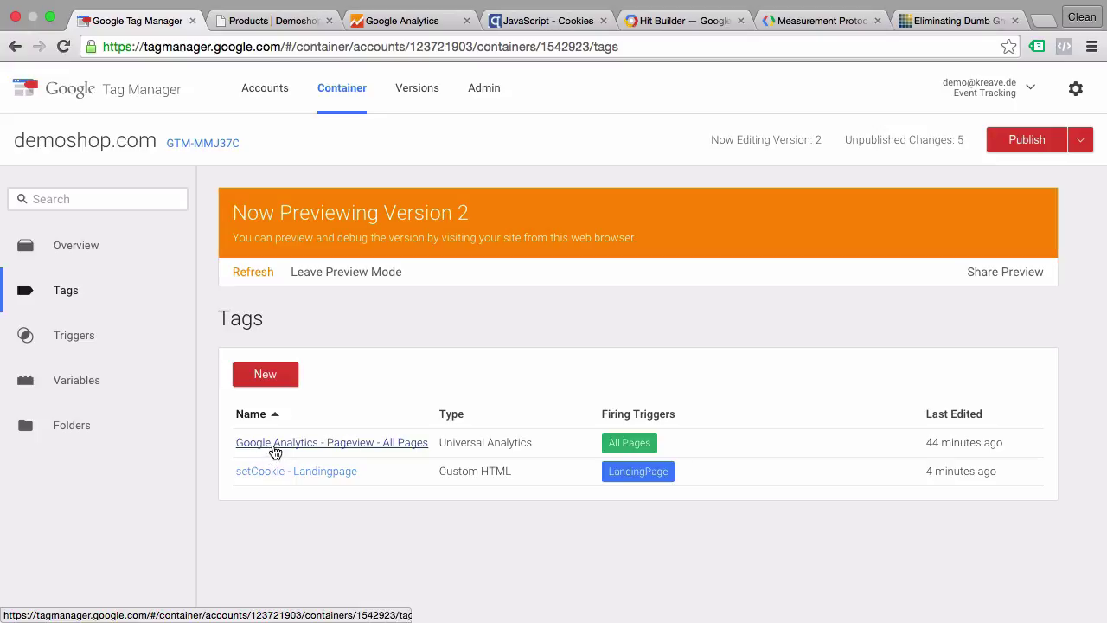
left_click(275, 443)
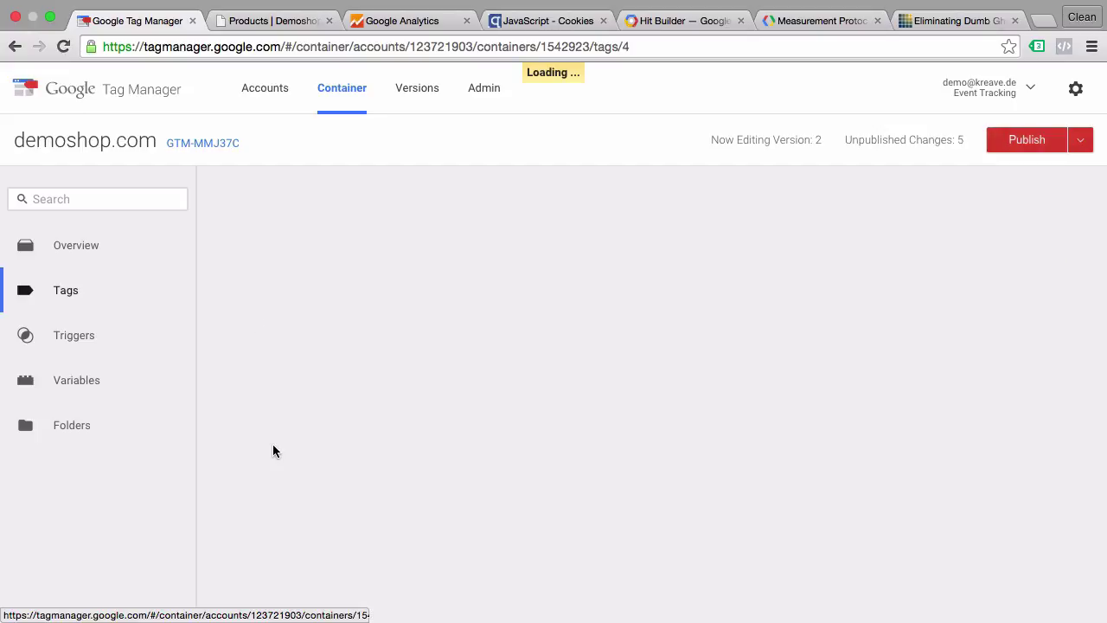
scroll(272, 450, "down", 2)
scroll(273, 444, "down", 1)
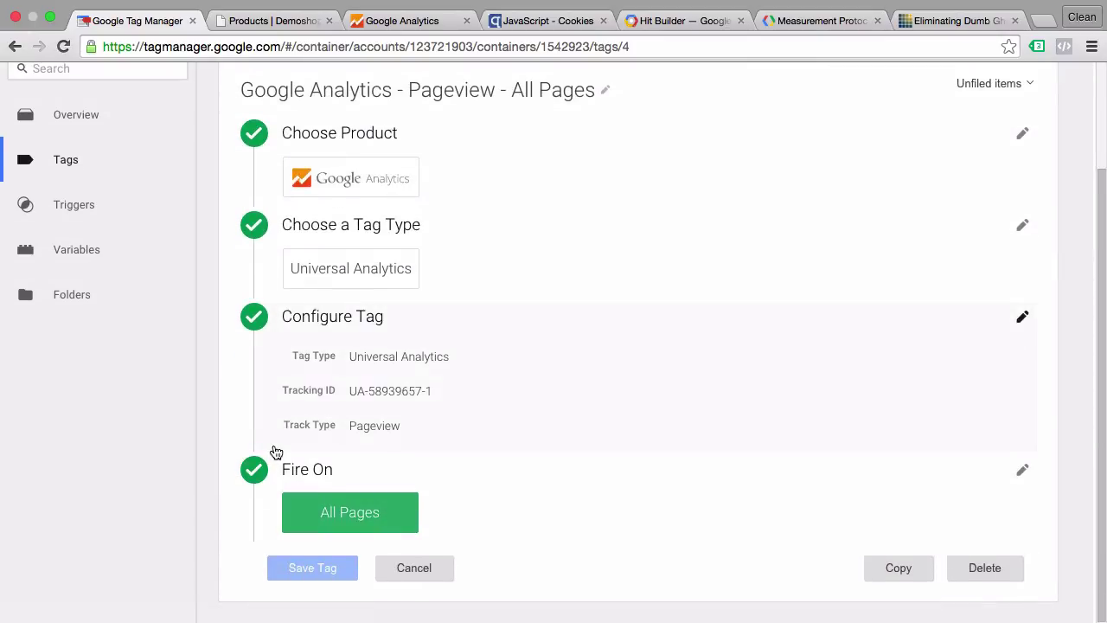
left_click(486, 426)
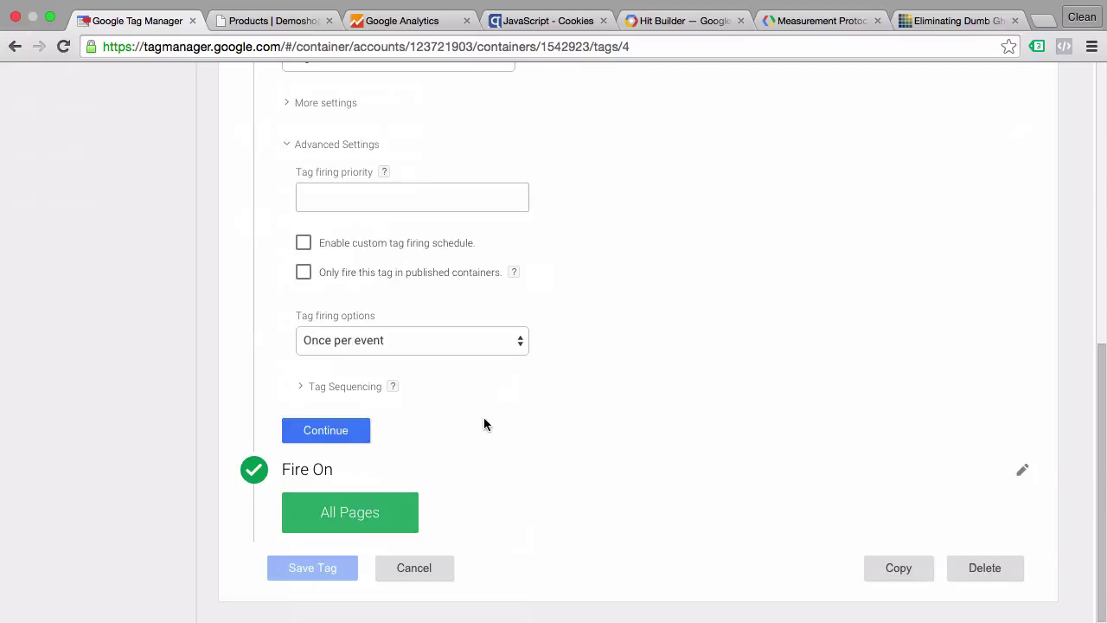
scroll(484, 424, "down", 5)
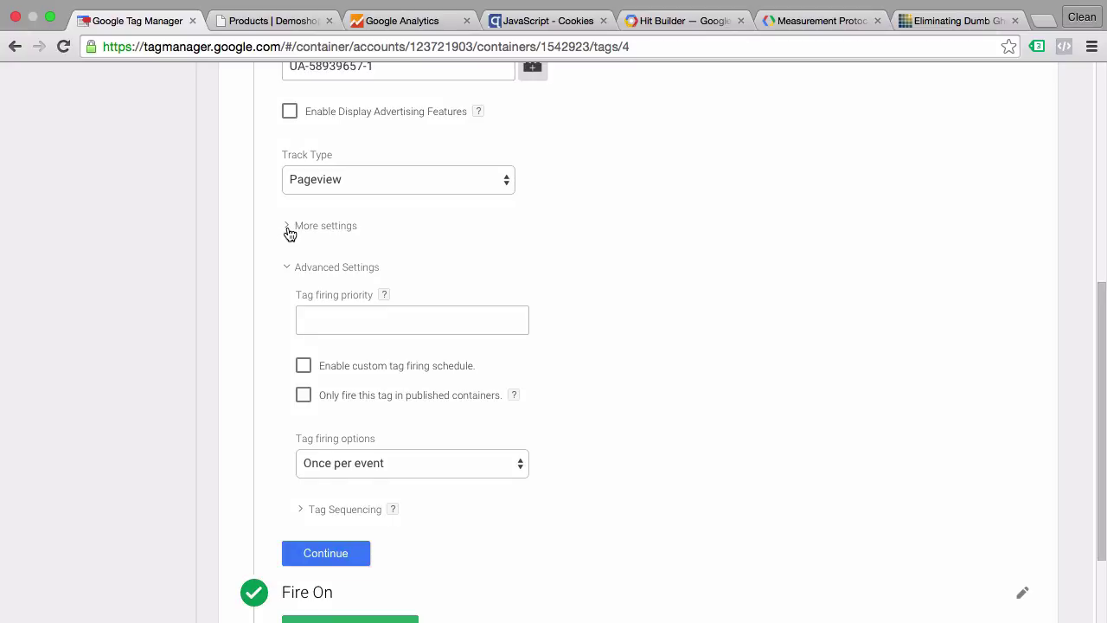
Step: Add custom dimension index 2 with value {{dev cookie}} to the pageview tag and save it
left_click(289, 229)
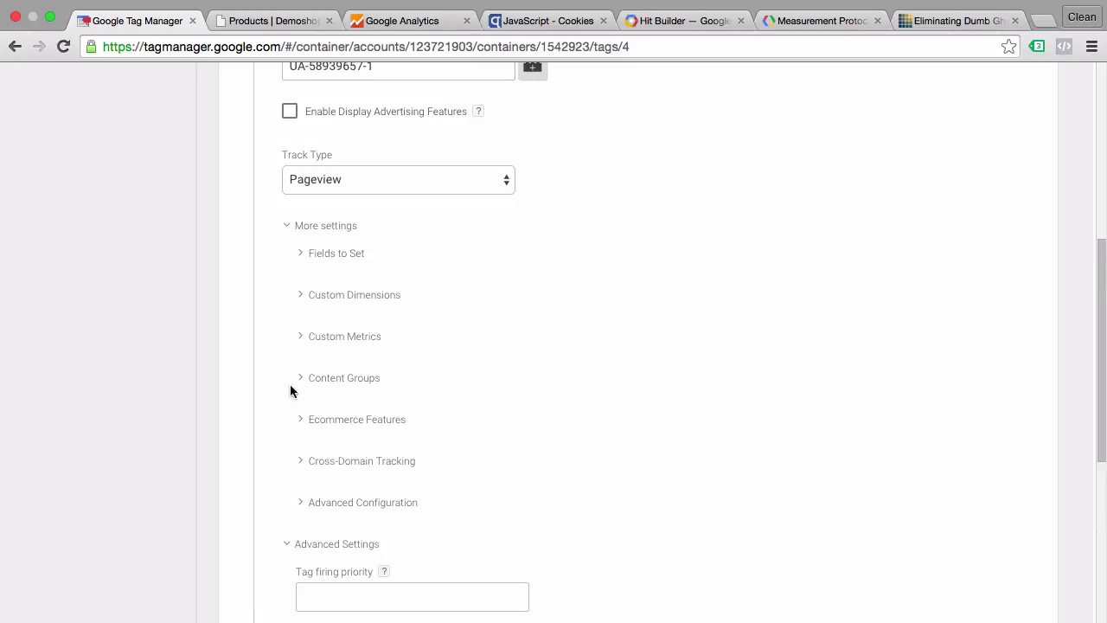
left_click(301, 295)
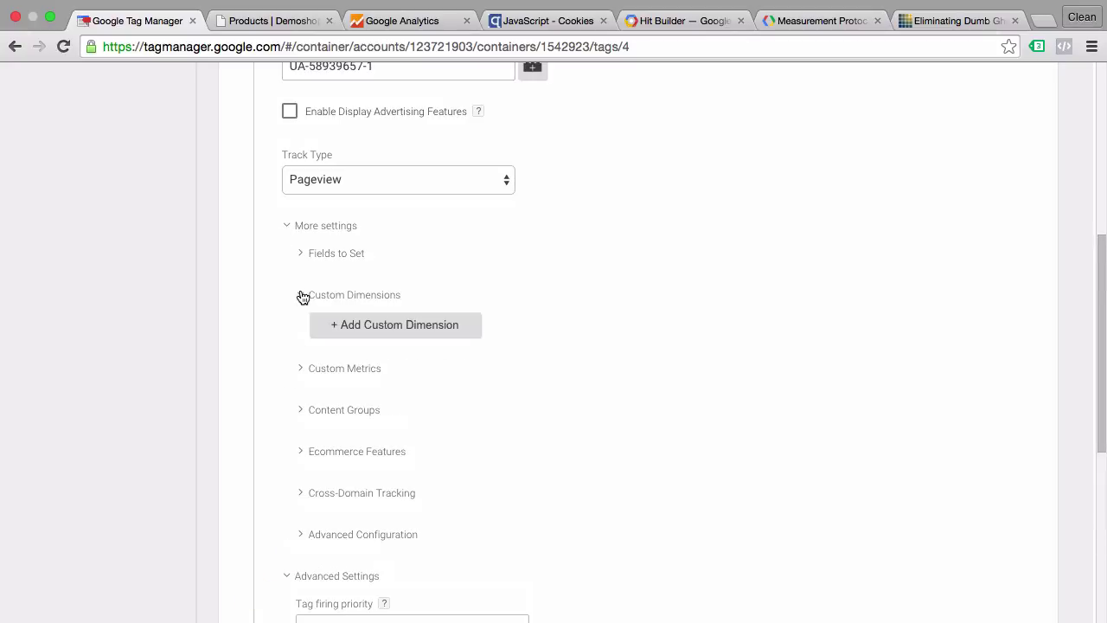
left_click(349, 340)
left_click(329, 360)
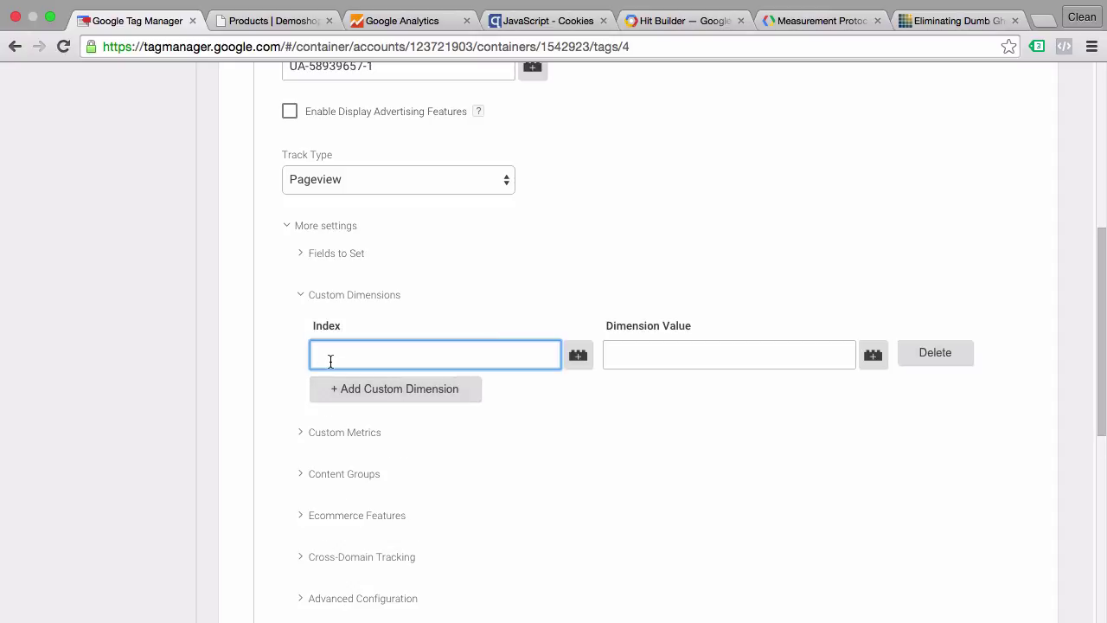
type("2")
left_click(648, 356)
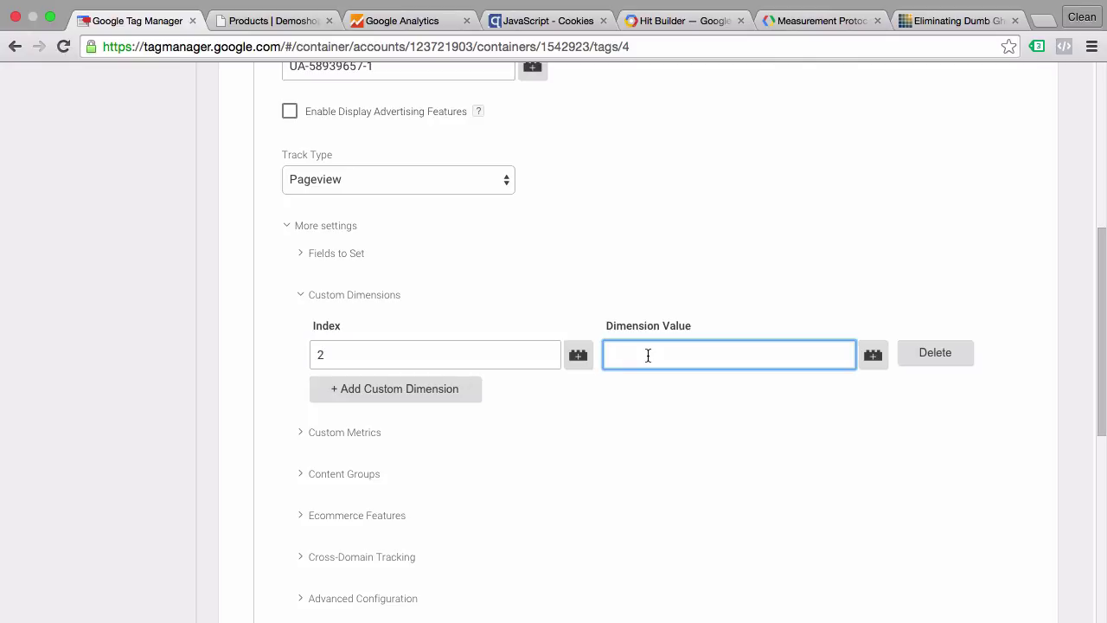
left_click(872, 354)
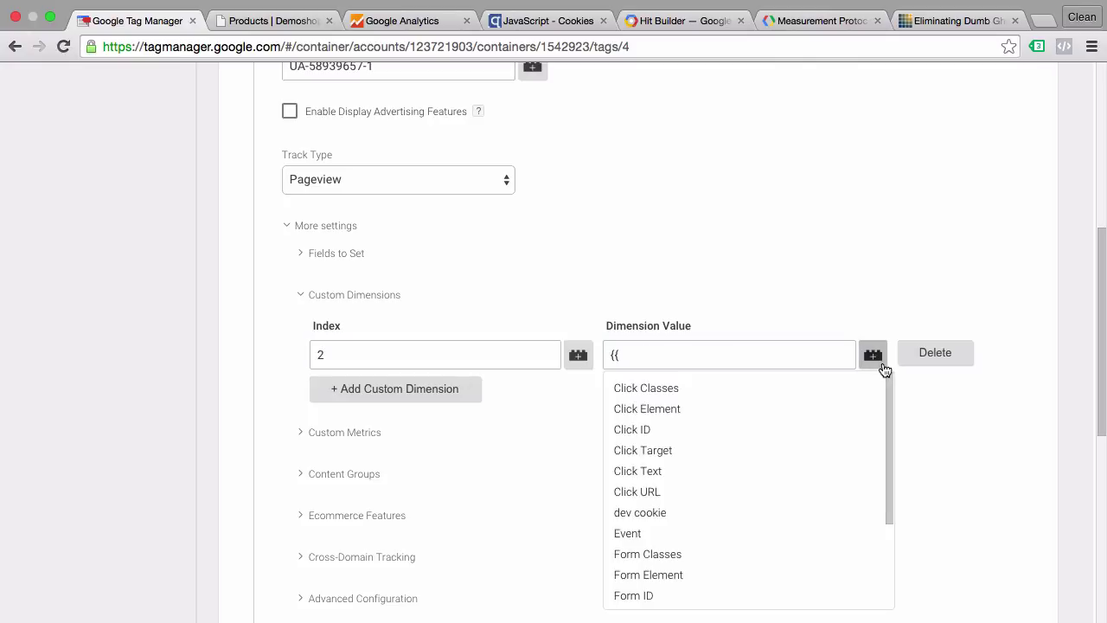
left_click(667, 513)
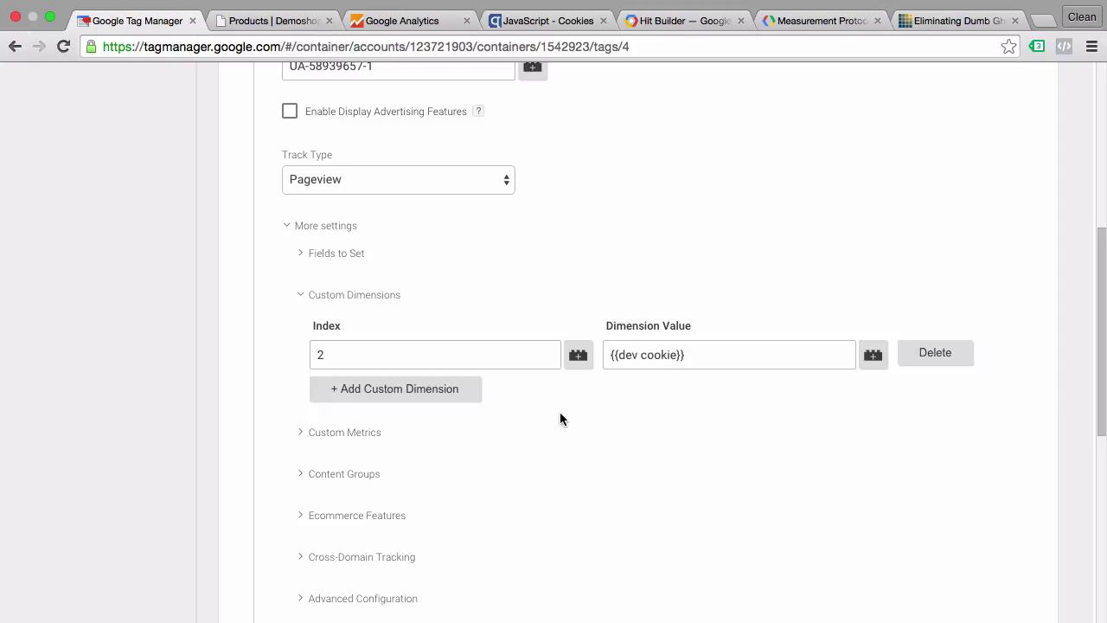
scroll(560, 419, "down", 10)
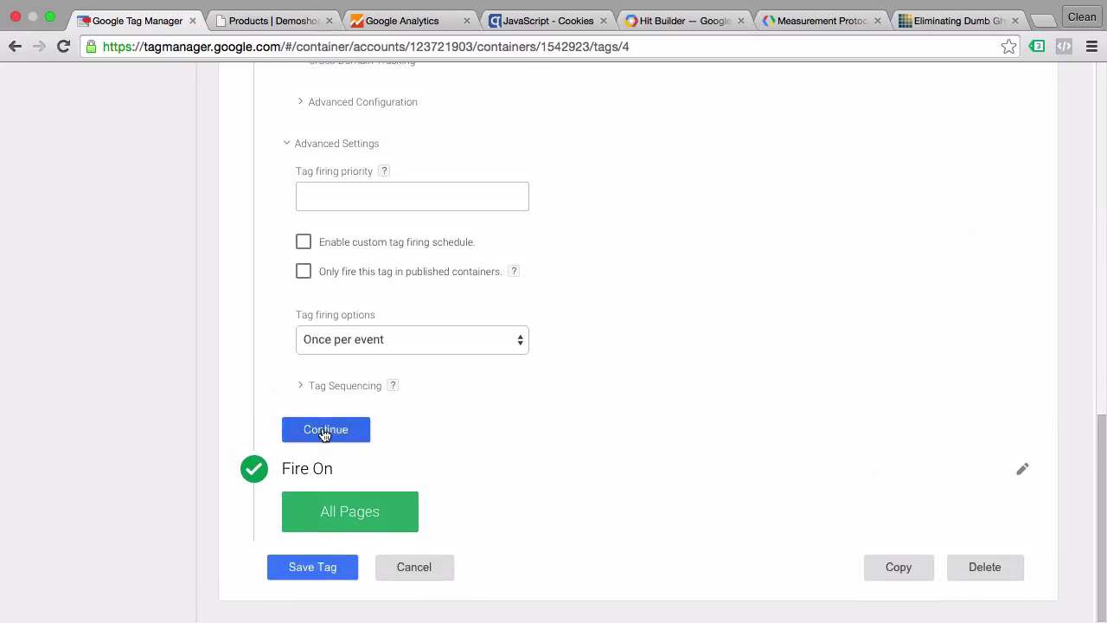
left_click(303, 431)
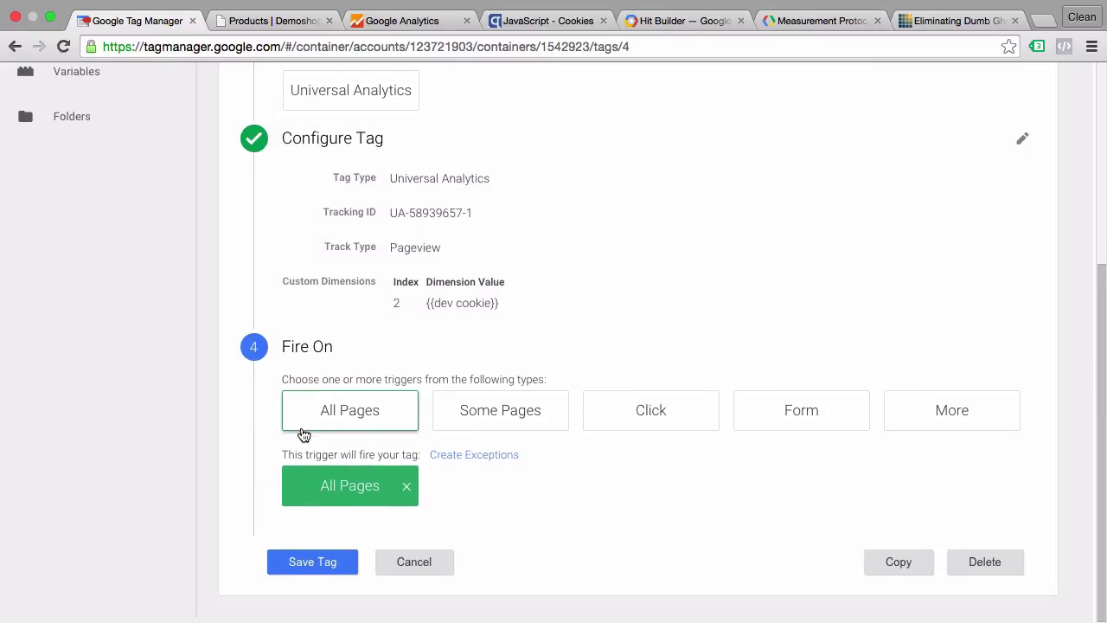
left_click(327, 567)
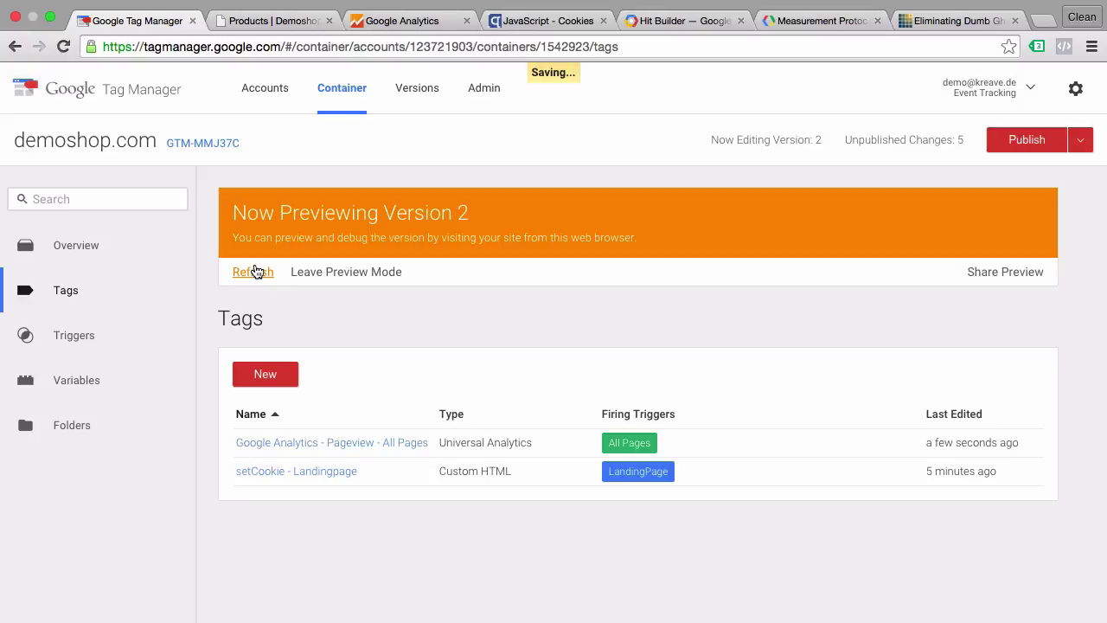
Step: Reload the demoshop.com page in preview so the pageview and setCookie - Landingpage tags fire
left_click(277, 23)
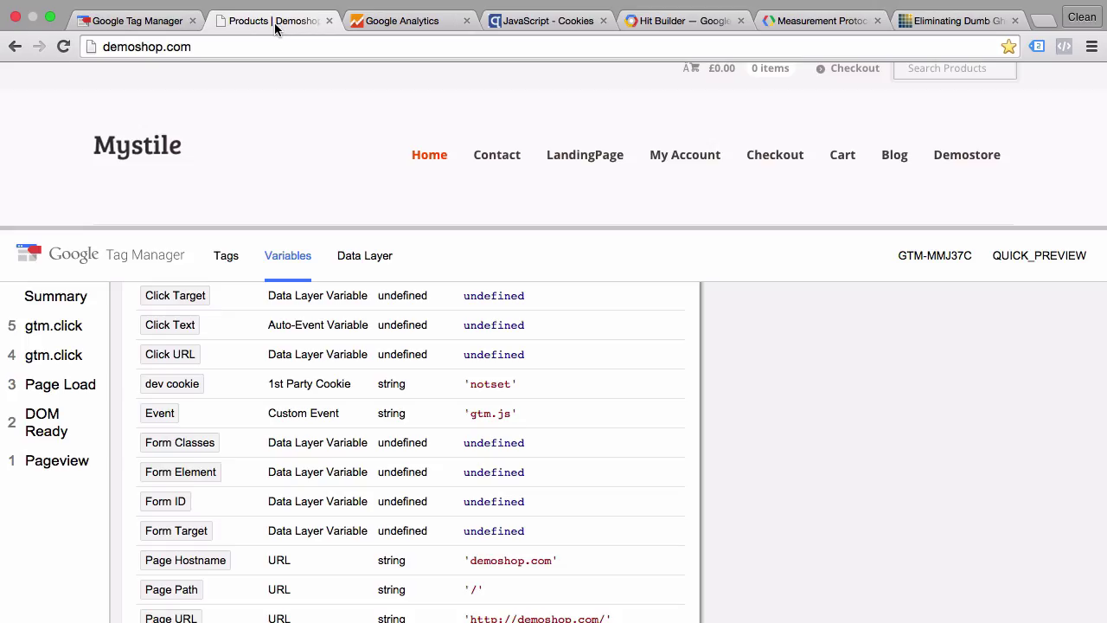
left_click(62, 49)
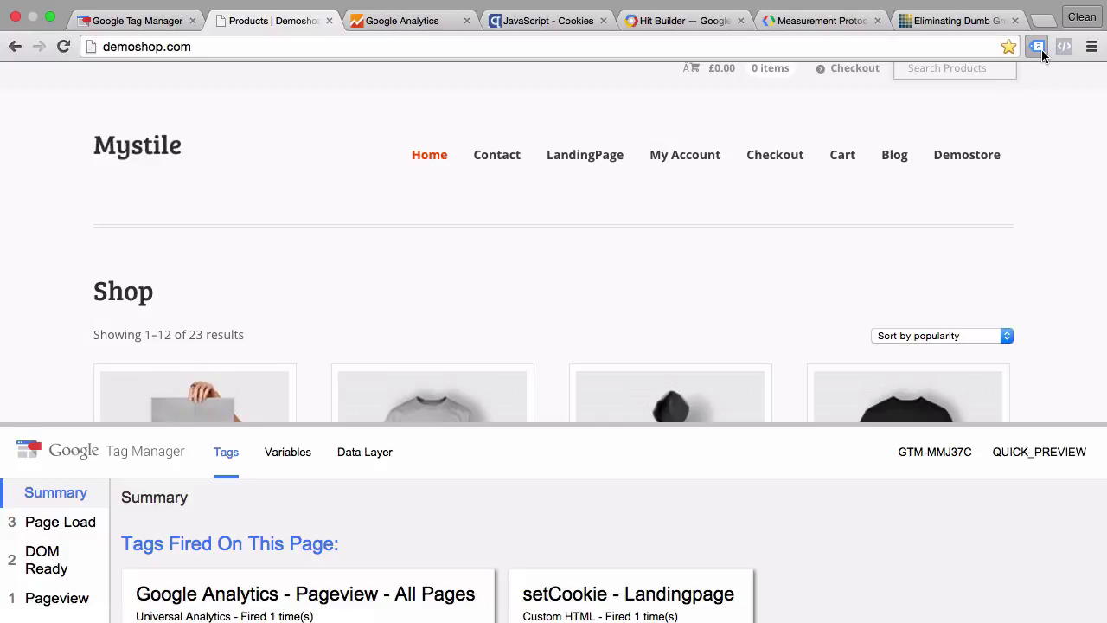
left_click(1042, 49)
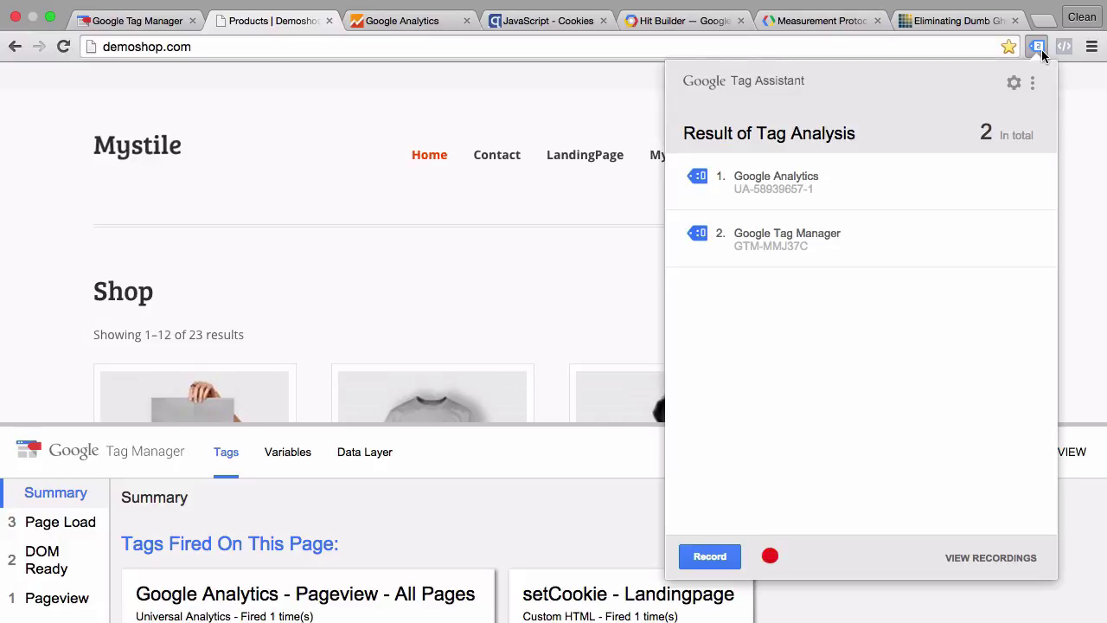
left_click(787, 199)
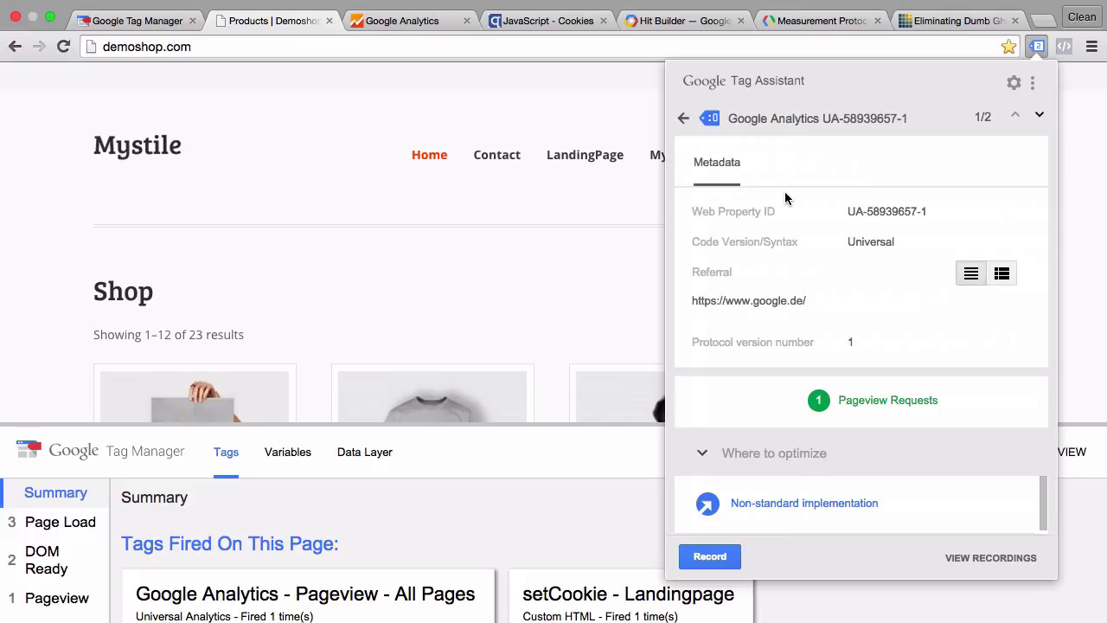
left_click(874, 407)
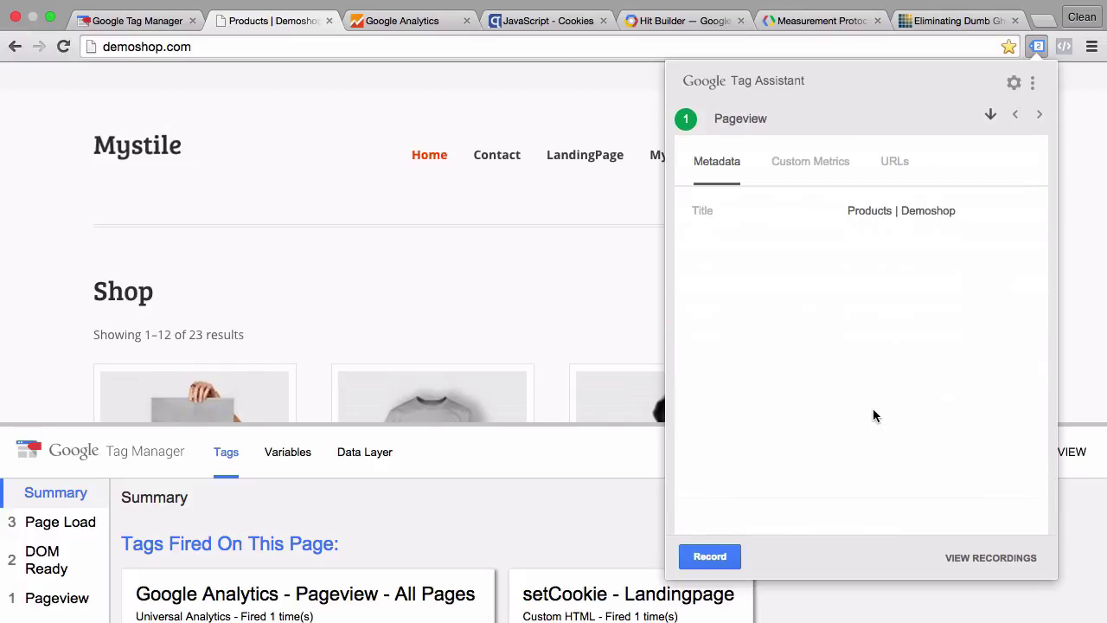
left_click(836, 170)
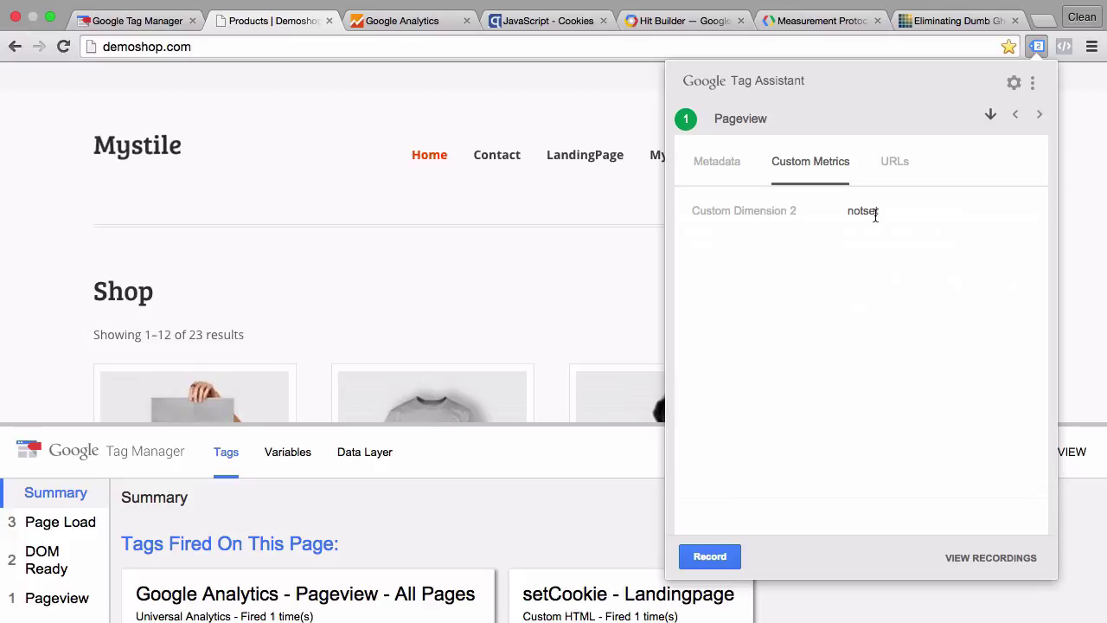
left_click(514, 261)
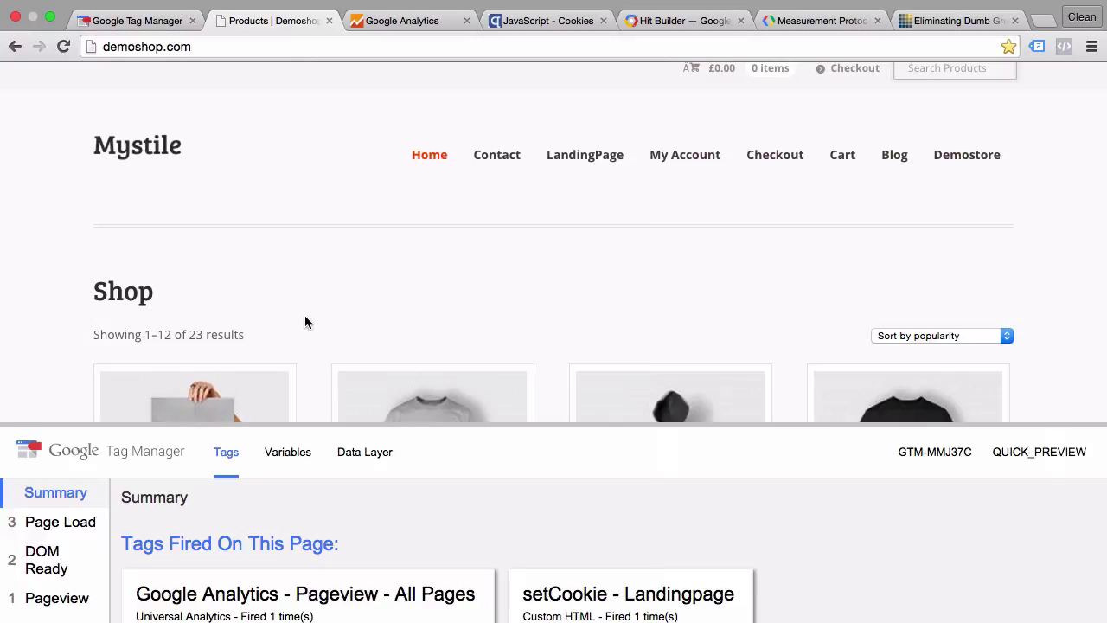
Step: In Analytics Admin, select the Test view for demoshop.com and show its empty Filters list
left_click(425, 20)
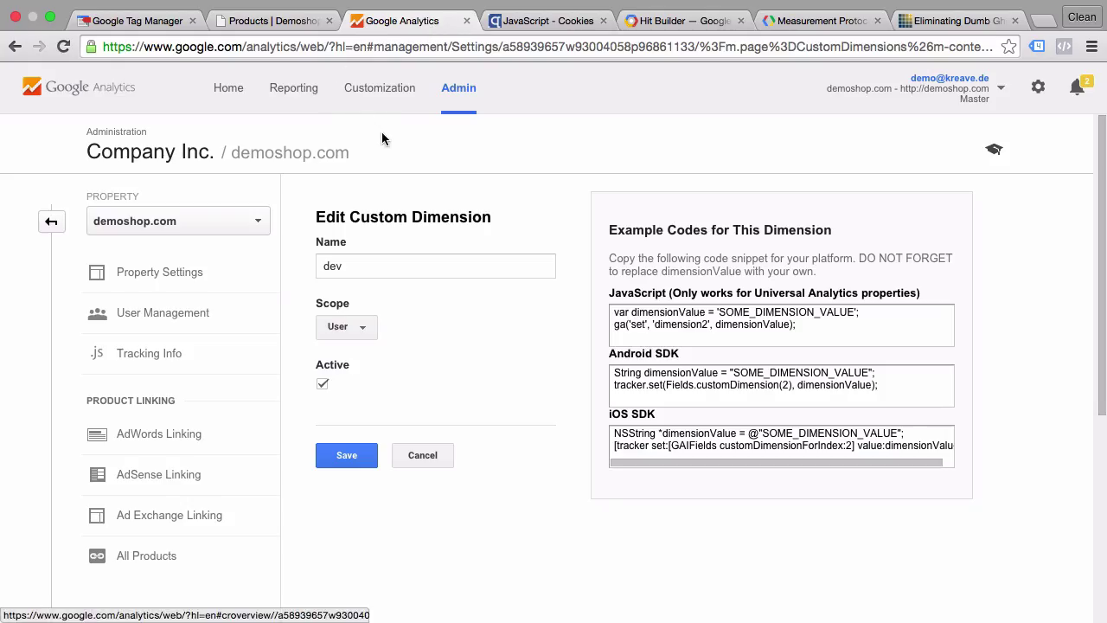
left_click(457, 97)
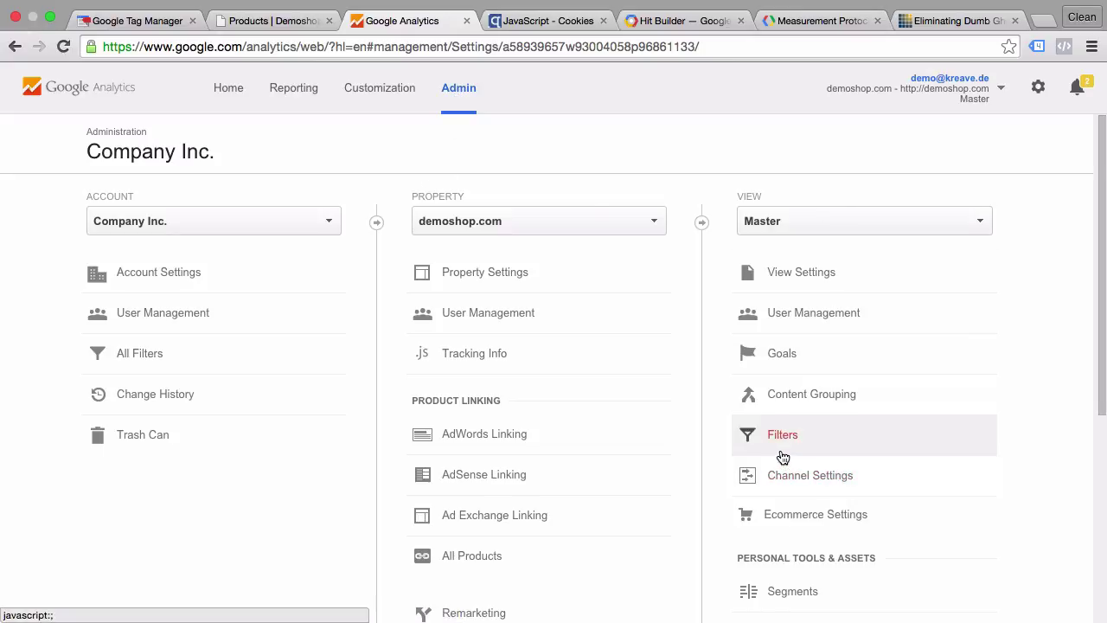
left_click(850, 215)
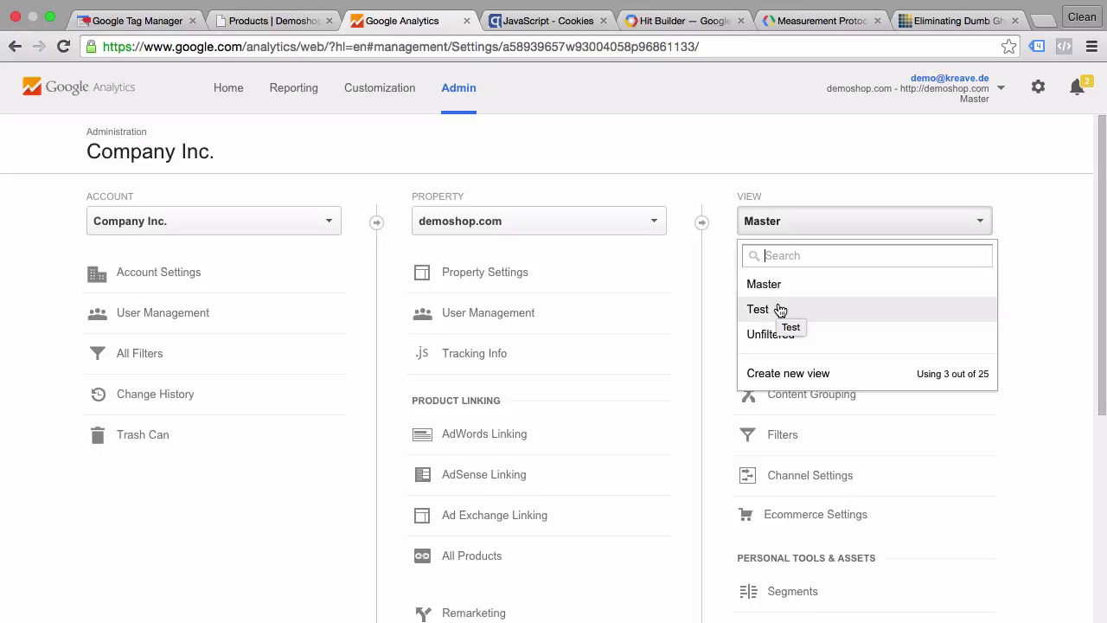
left_click(825, 313)
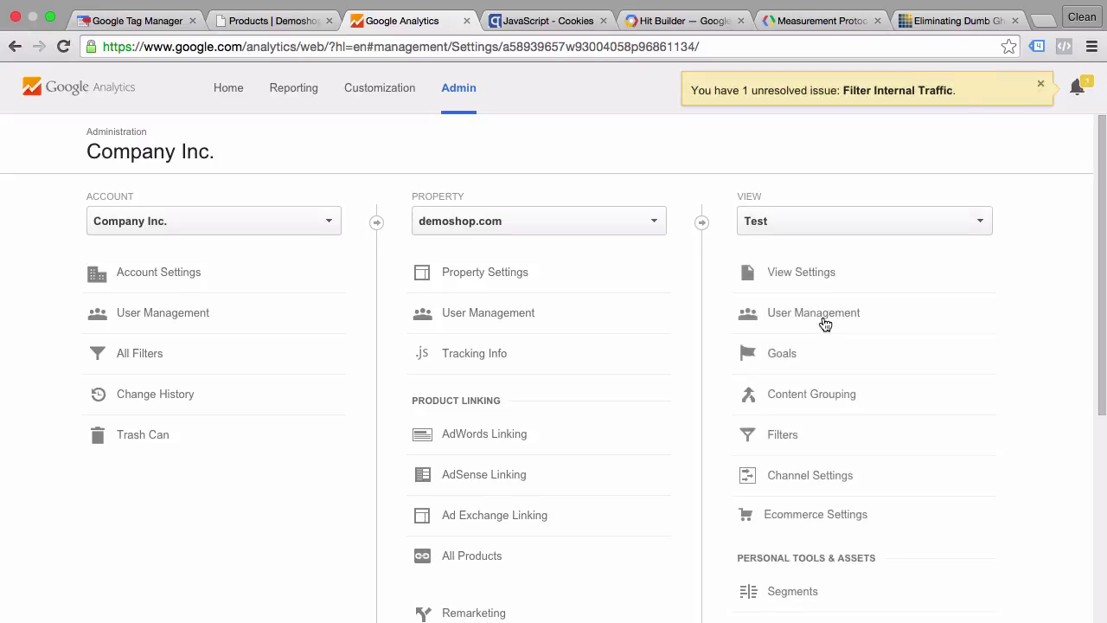
left_click(776, 448)
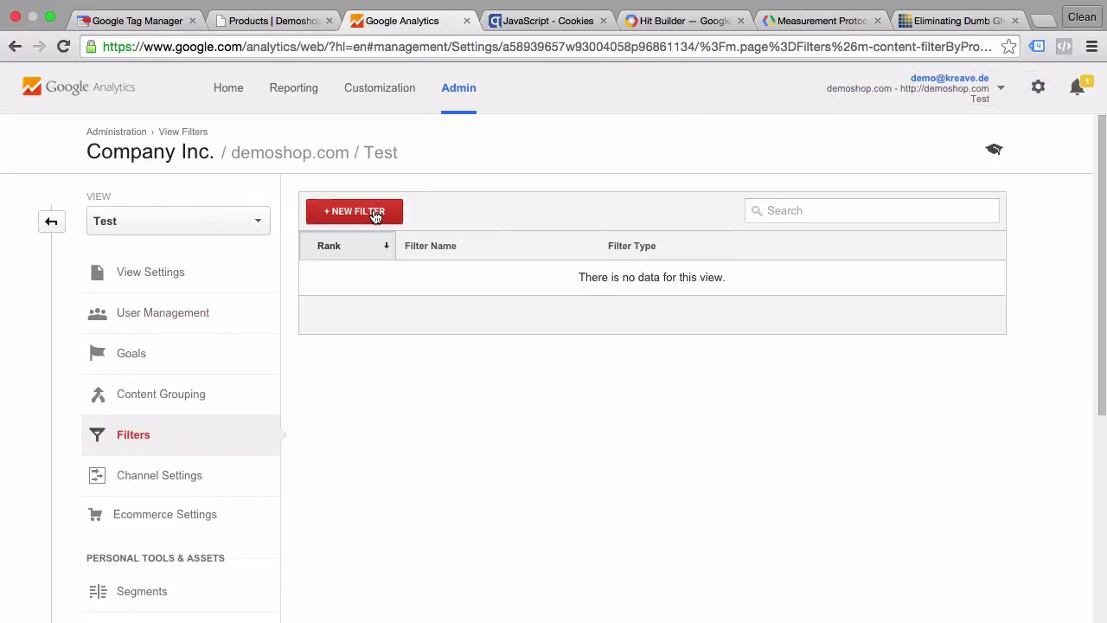
Step: Start a new view filter named 'Include cookied data' with the Custom filter type
left_click(375, 215)
left_click(345, 366)
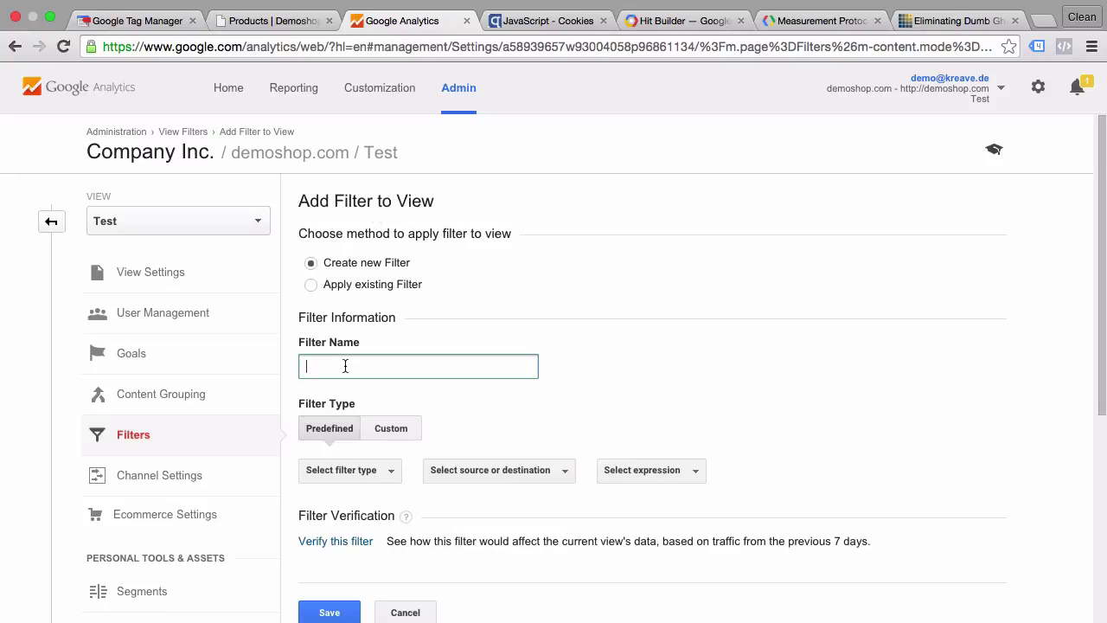
type("Include cookied data")
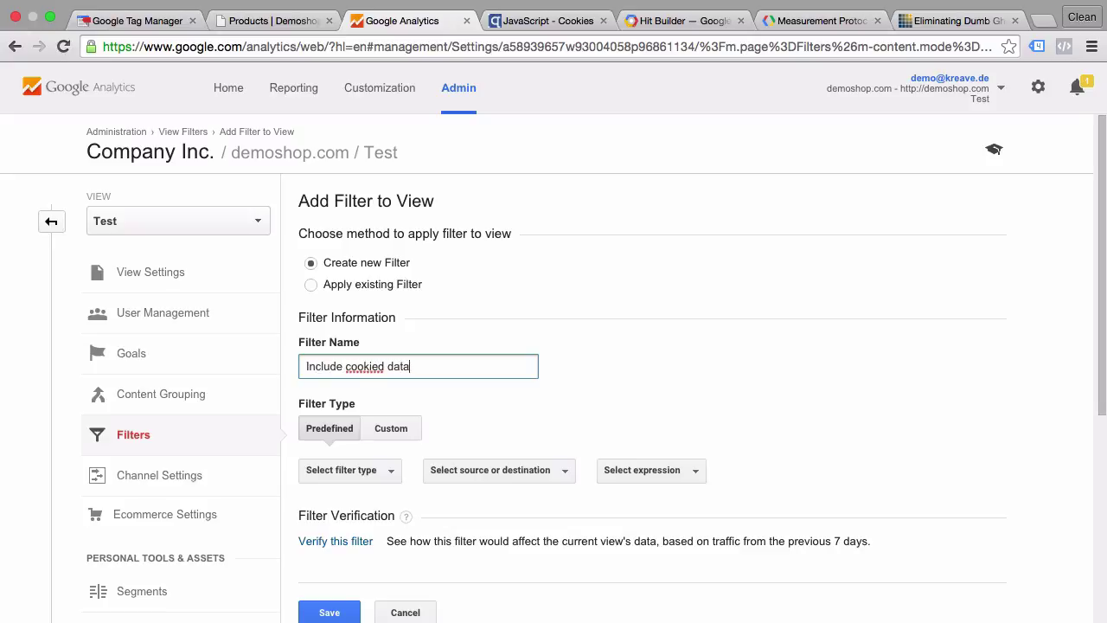
left_click(527, 418)
scroll(526, 418, "down", 3)
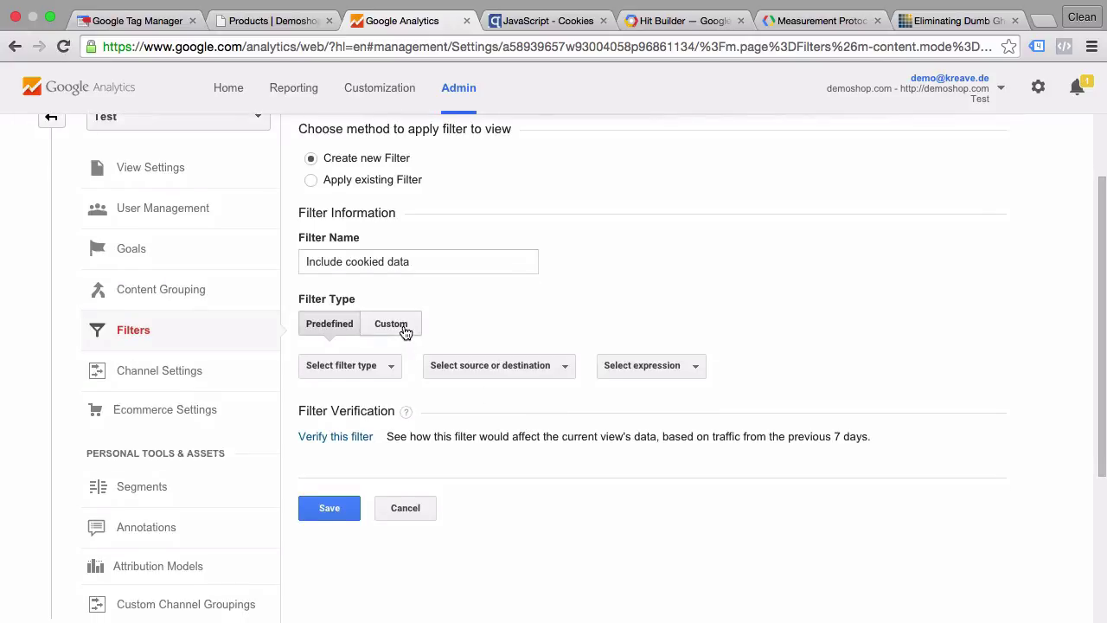
left_click(404, 331)
Step: Make it an Include filter on the dev custom dimension with pattern notset, and save it
scroll(550, 334, "down", 4)
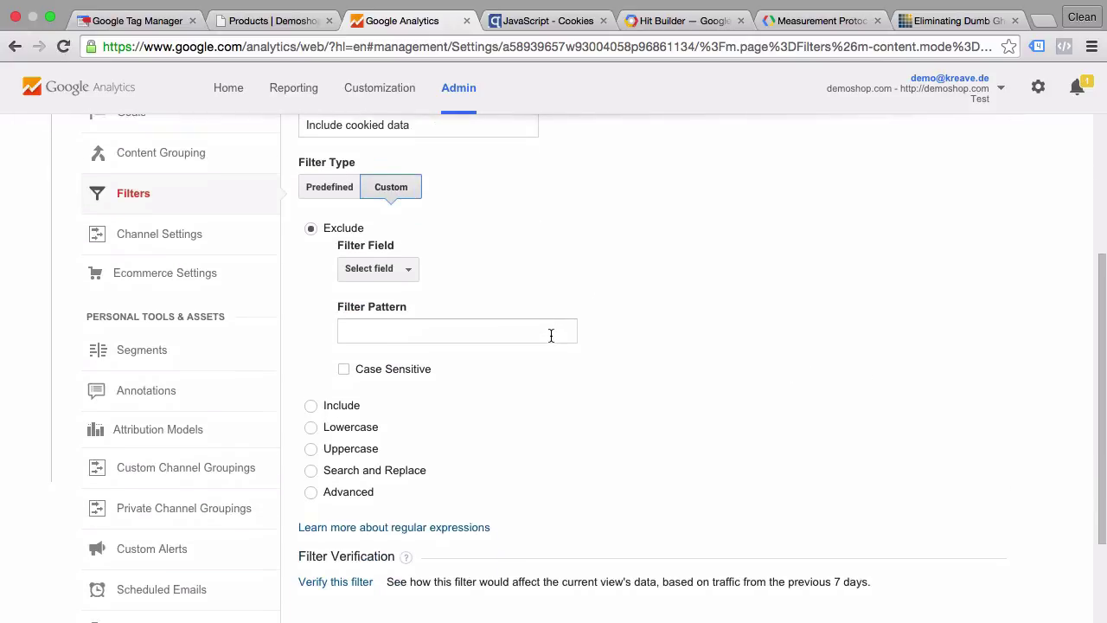
scroll(550, 334, "down", 1)
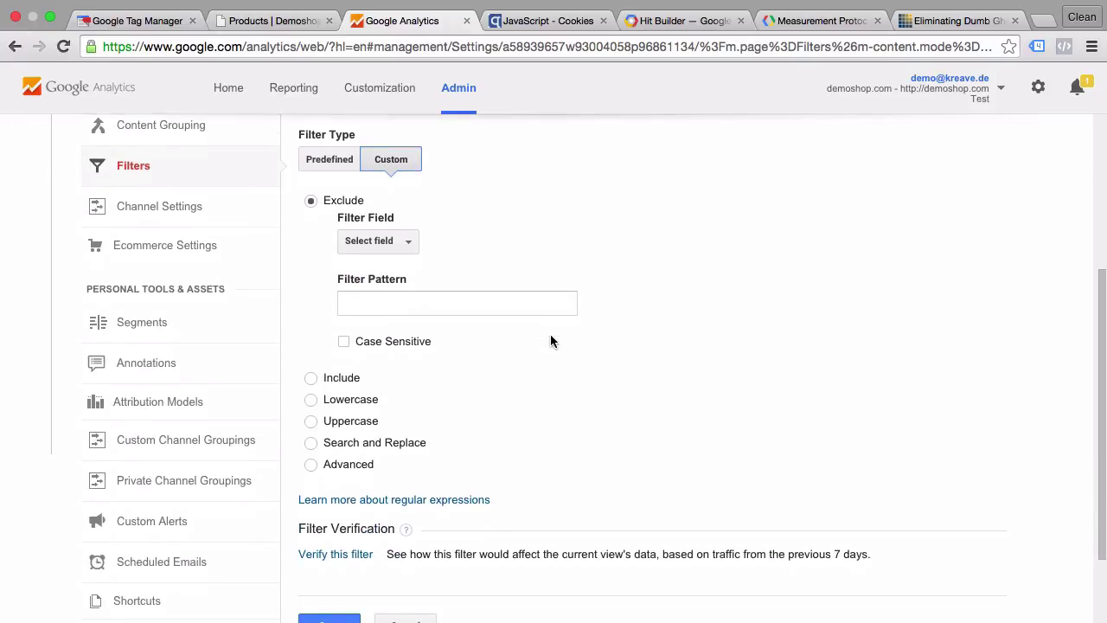
left_click(311, 378)
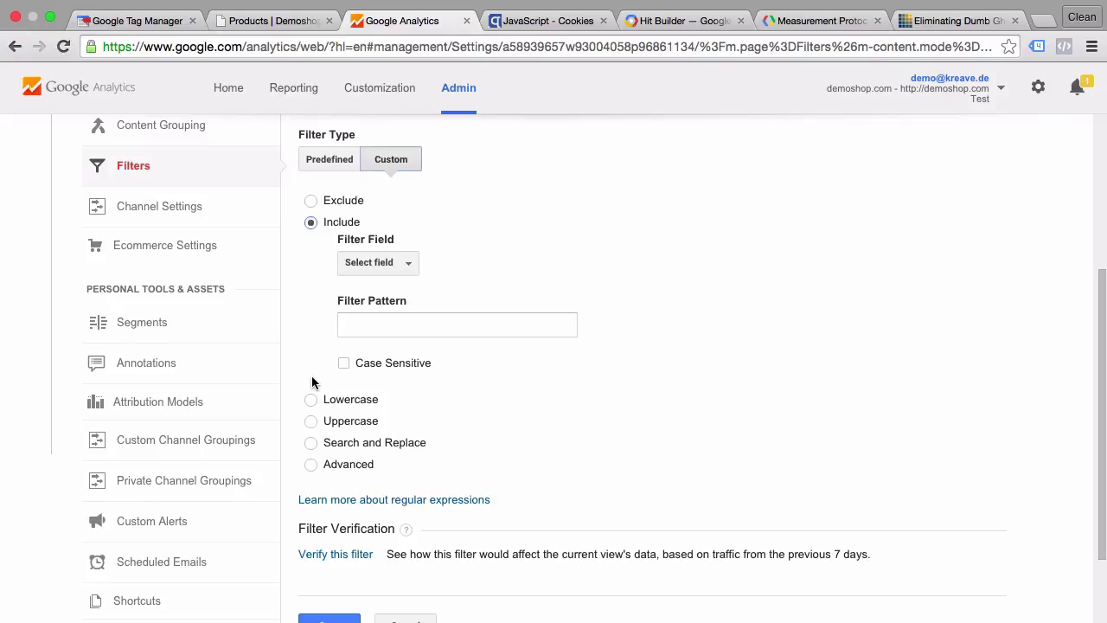
left_click(377, 274)
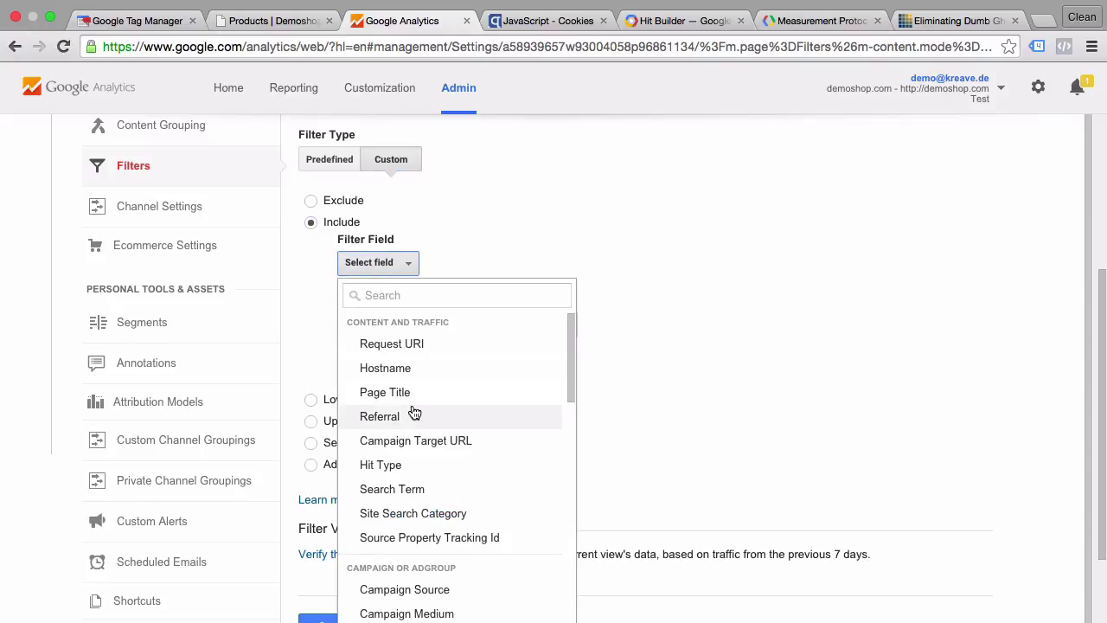
scroll(414, 413, "down", 20)
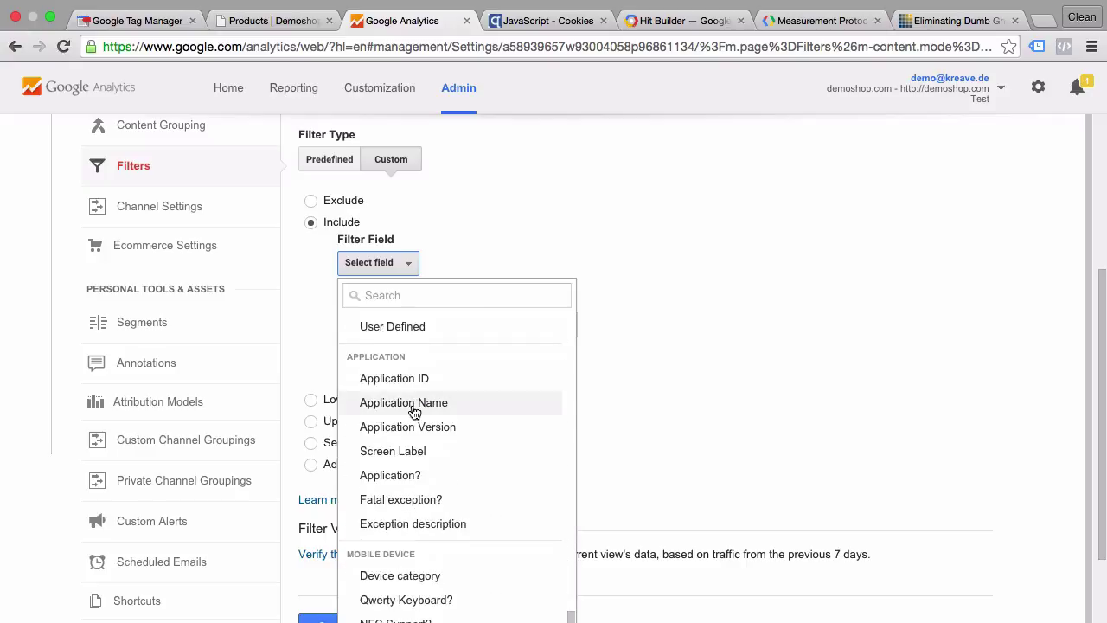
scroll(414, 413, "down", 10)
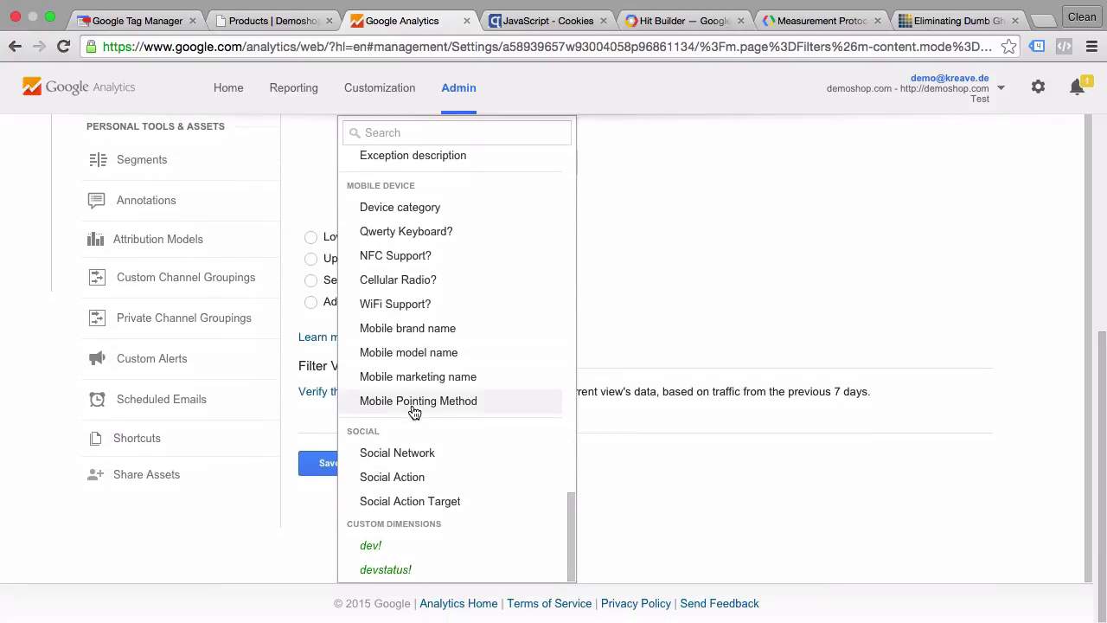
left_click(418, 555)
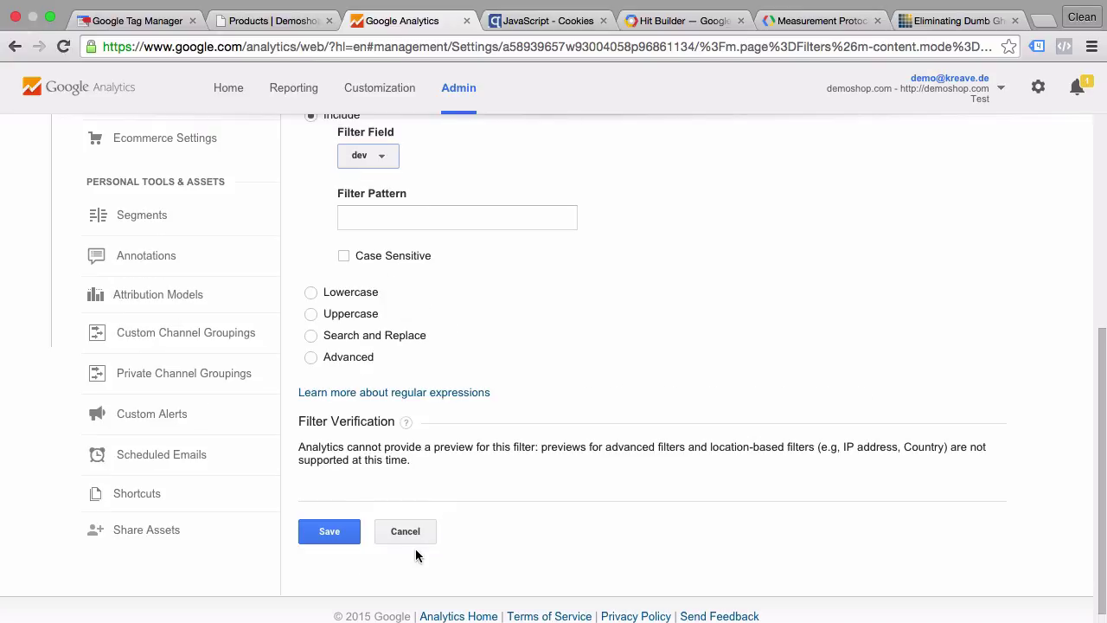
left_click(424, 213)
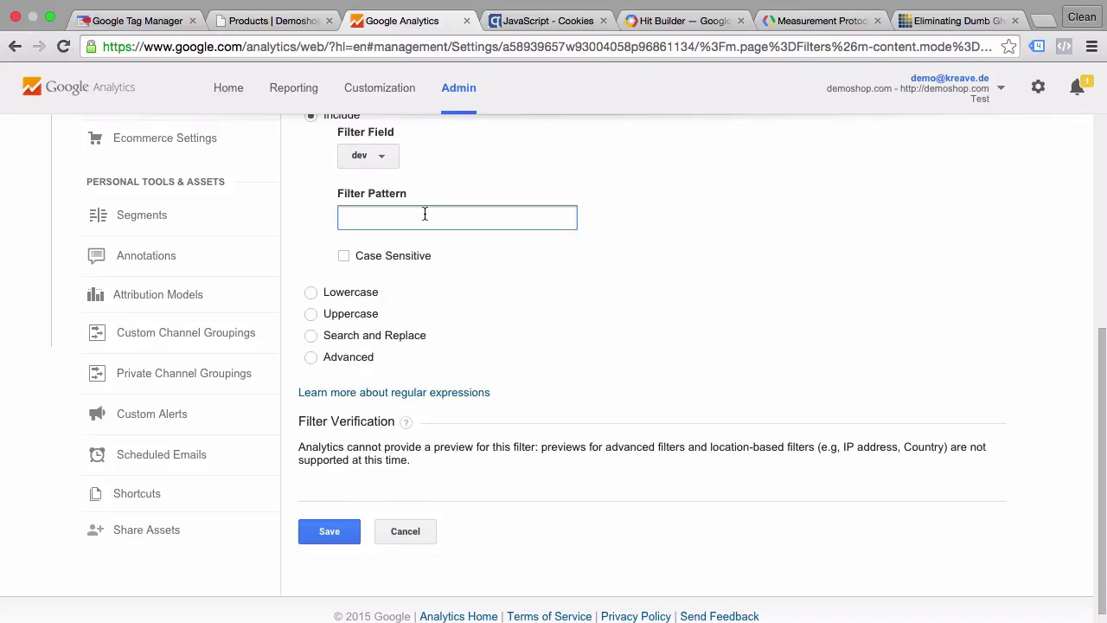
type("notset")
left_click(465, 251)
scroll(465, 247, "up", 3)
scroll(462, 251, "down", 3)
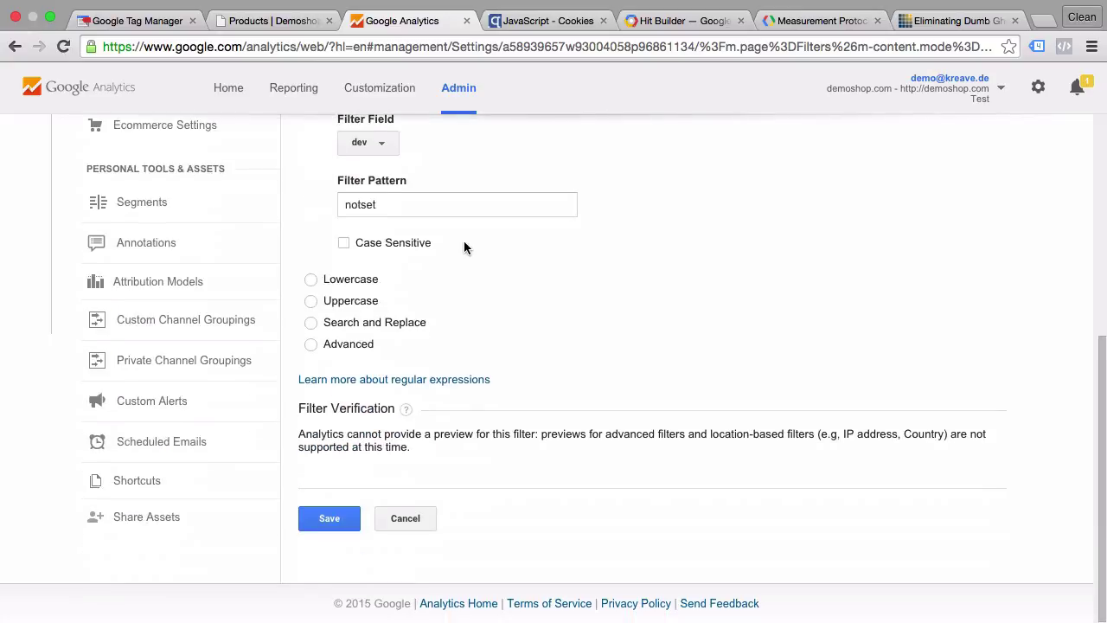
left_click(313, 528)
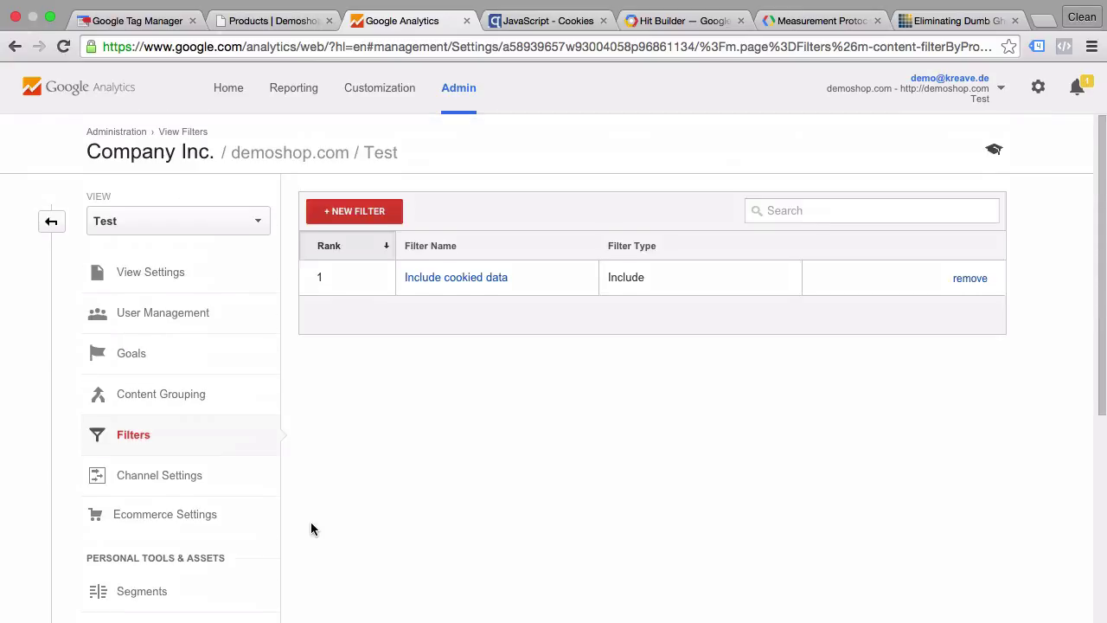
Step: Open the Real-Time Overview report for the Test view
left_click(299, 100)
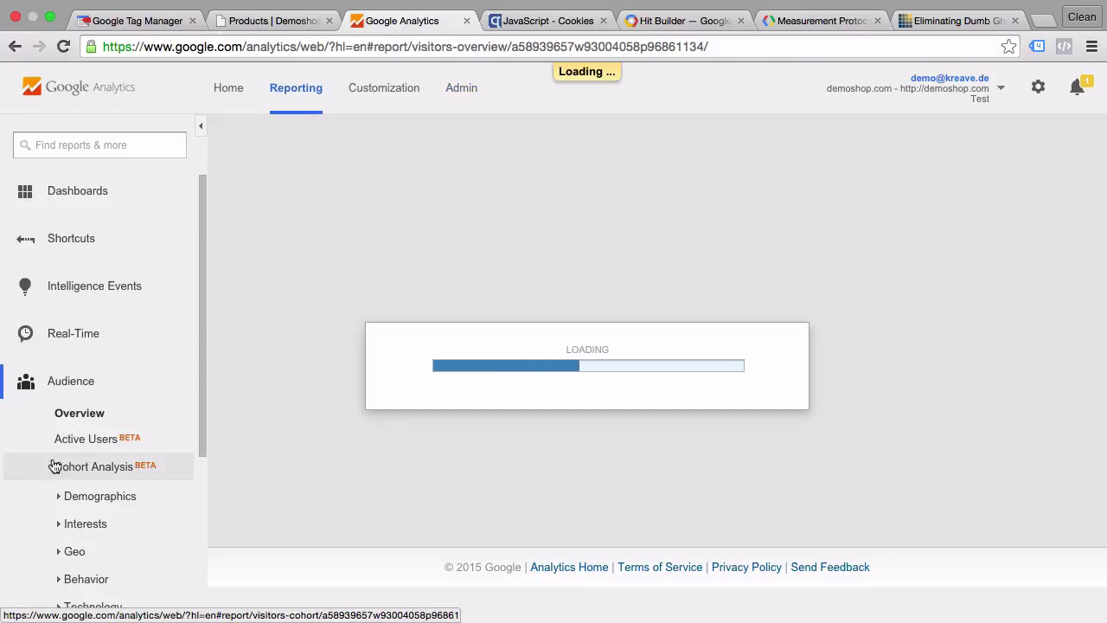
left_click(35, 348)
left_click(73, 373)
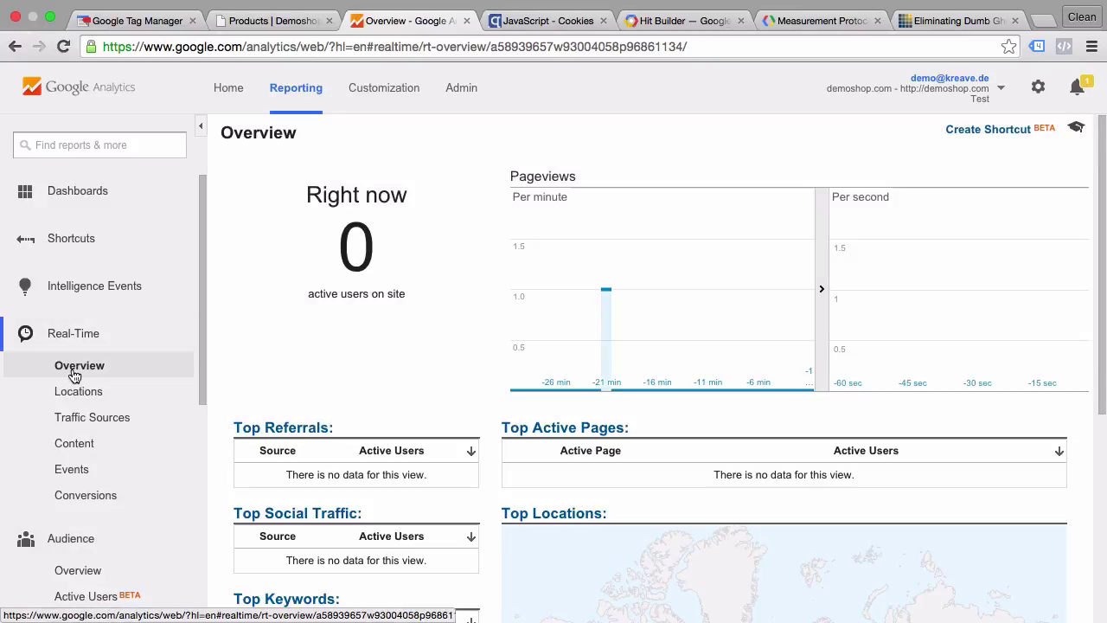
Step: Reload the demo shop page and return to Analytics to see 1 active user
left_click(283, 24)
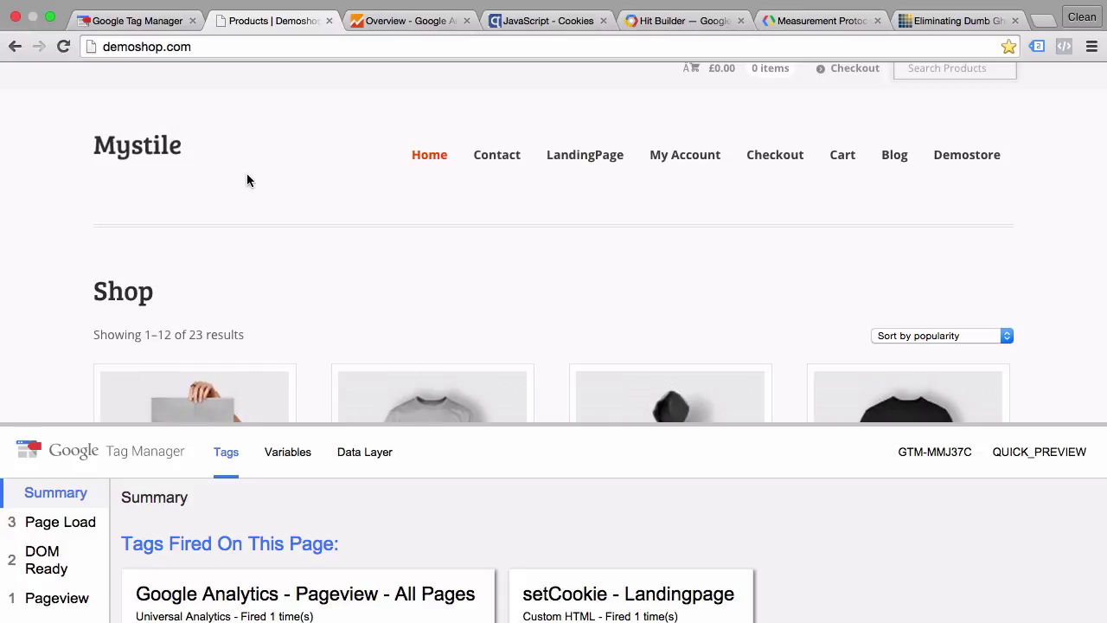
key("super+r")
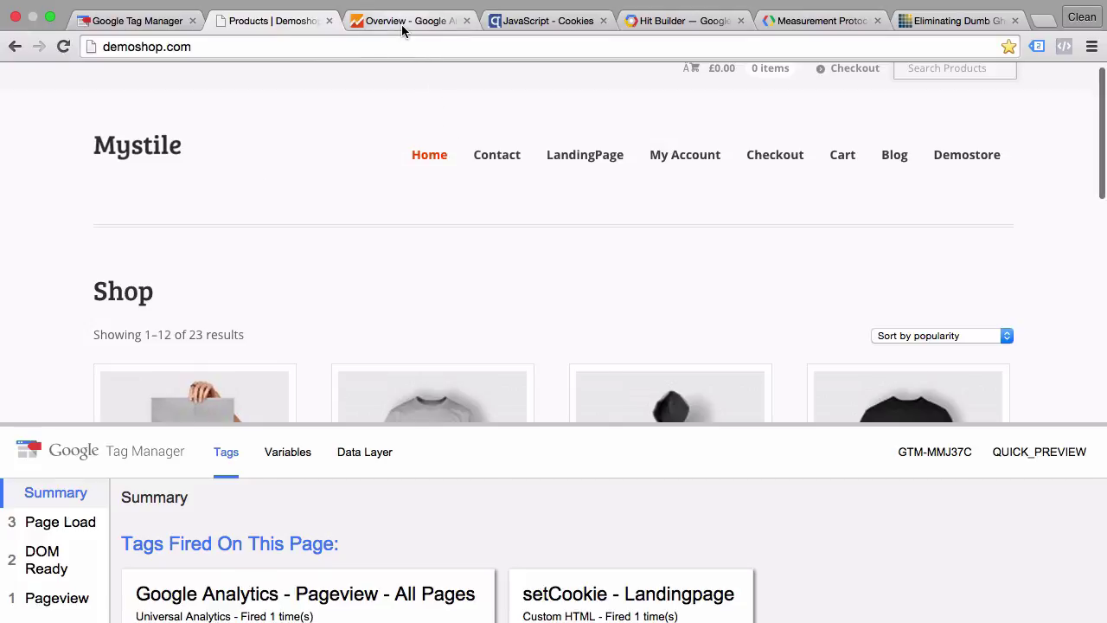
left_click(403, 24)
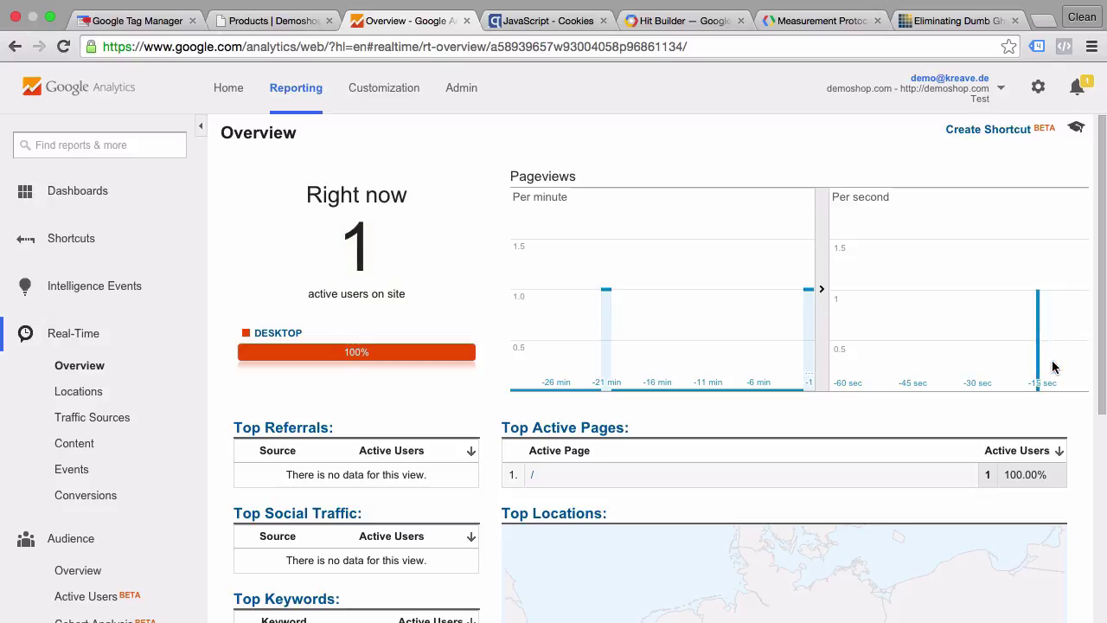
left_click(658, 29)
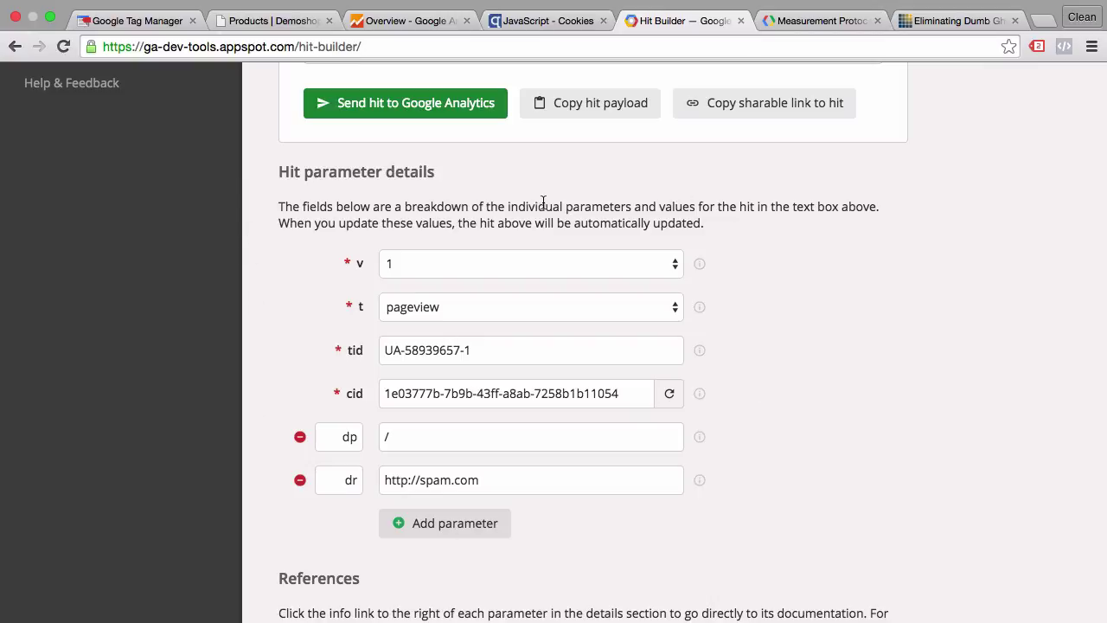
scroll(542, 201, "up", 1)
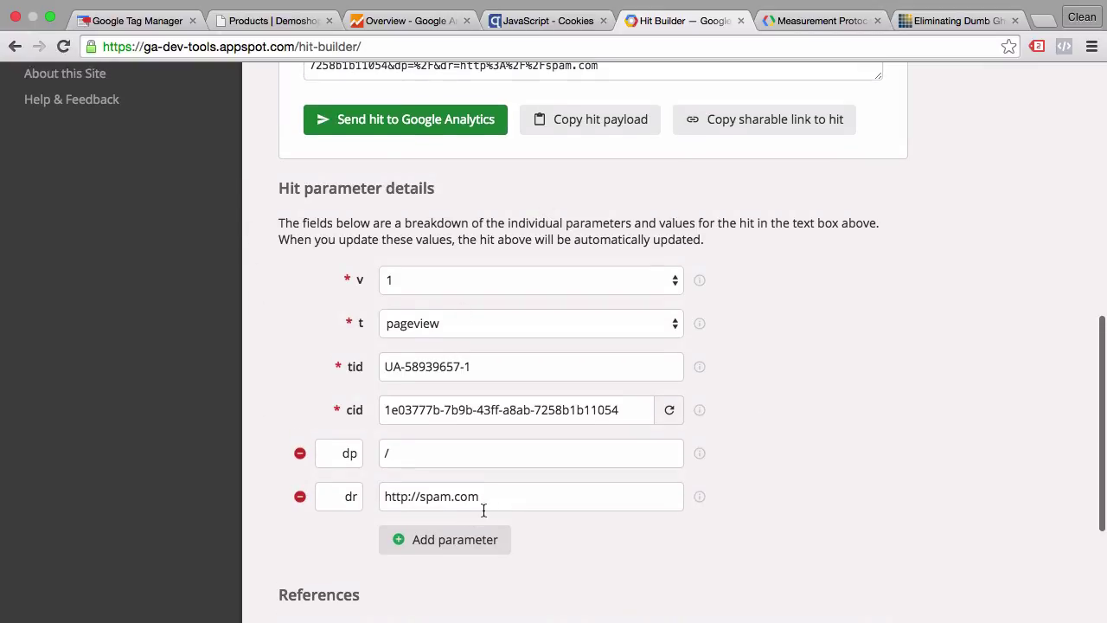
scroll(860, 535, "up", 5)
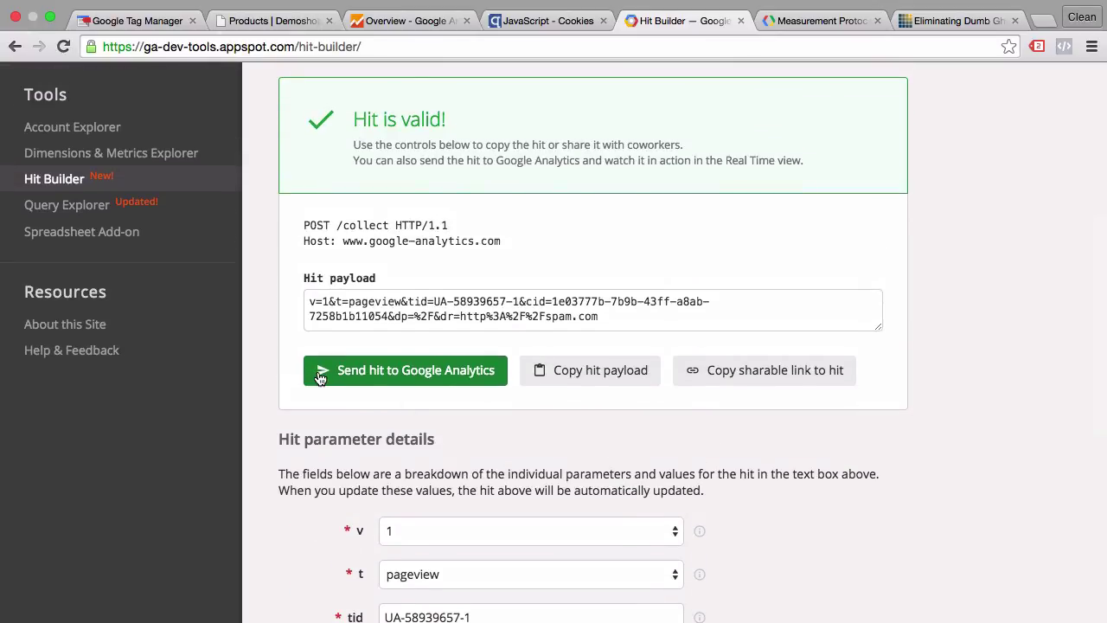
left_click(132, 21)
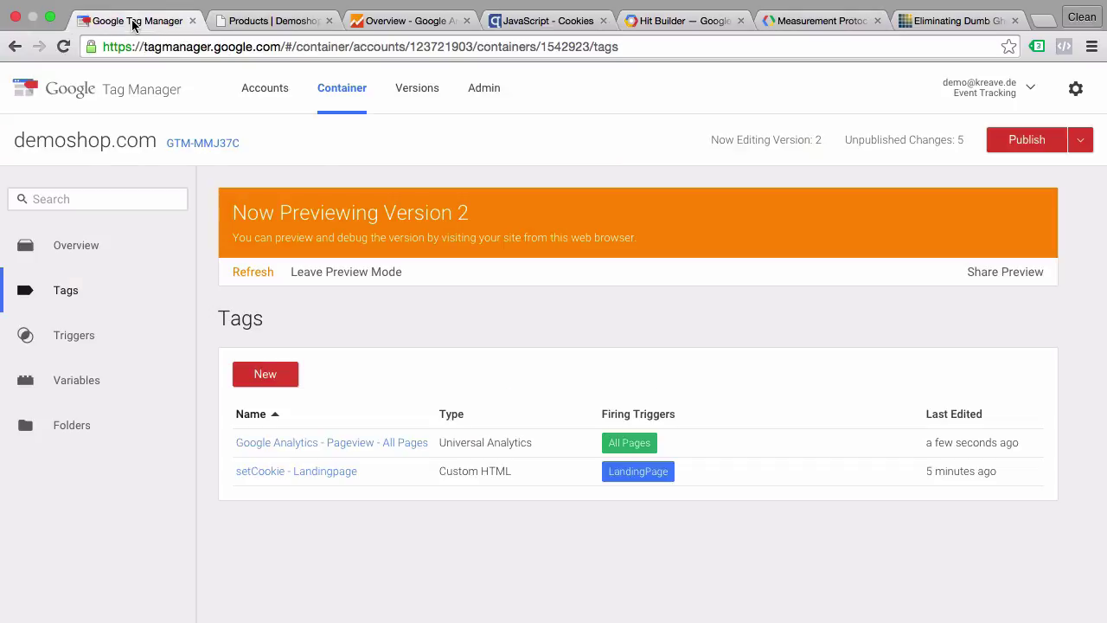
left_click(398, 23)
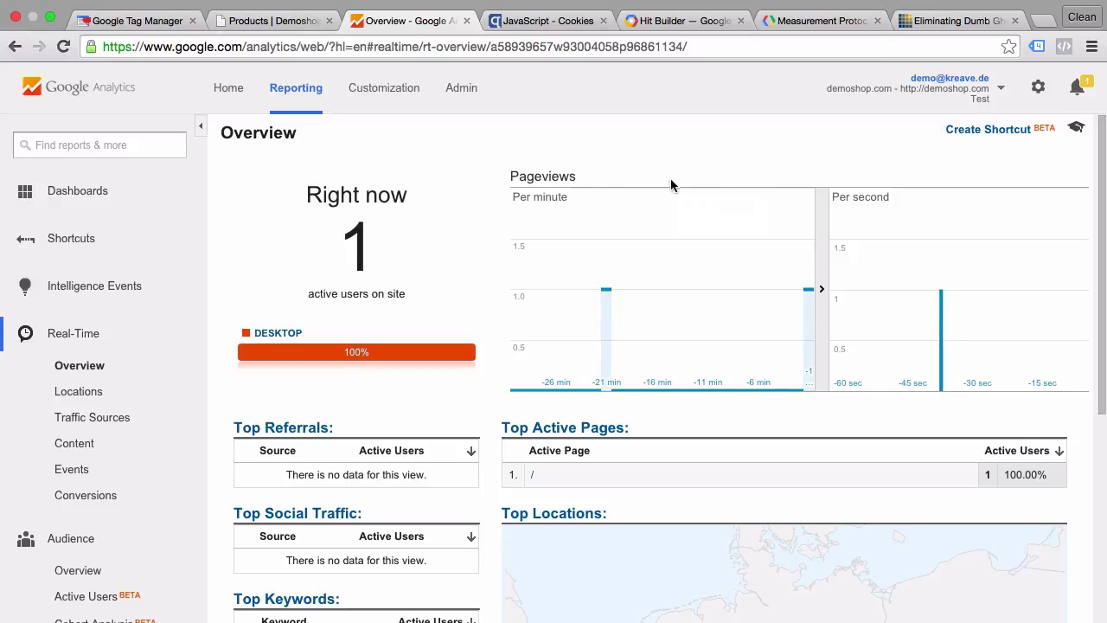
Step: Switch the Analytics view from Test to Unfiltered in Admin
left_click(470, 79)
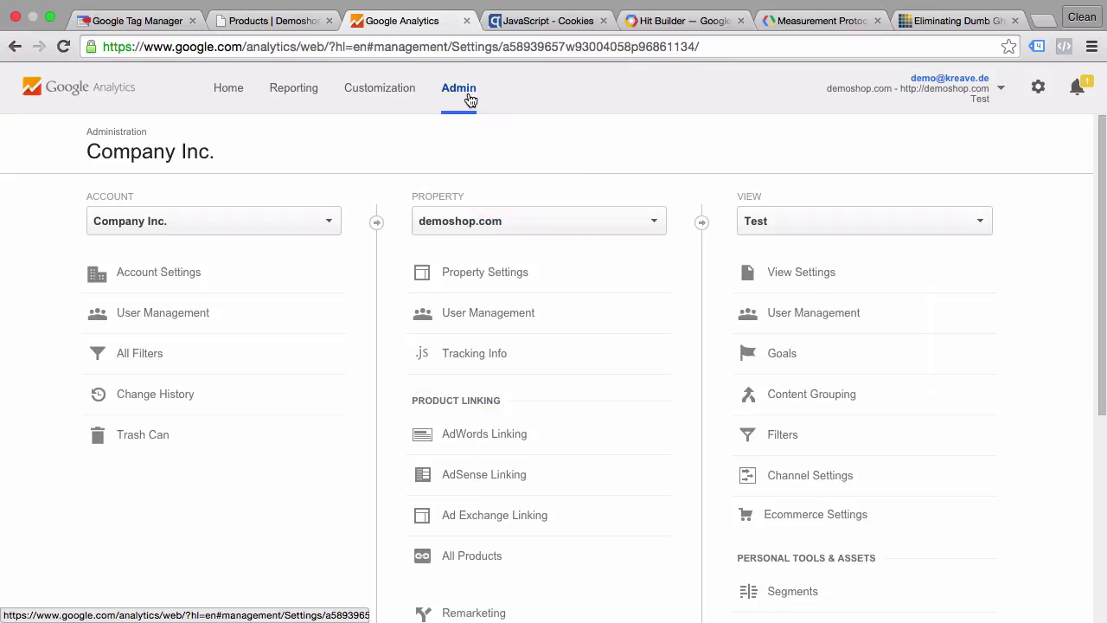
left_click(871, 225)
left_click(770, 336)
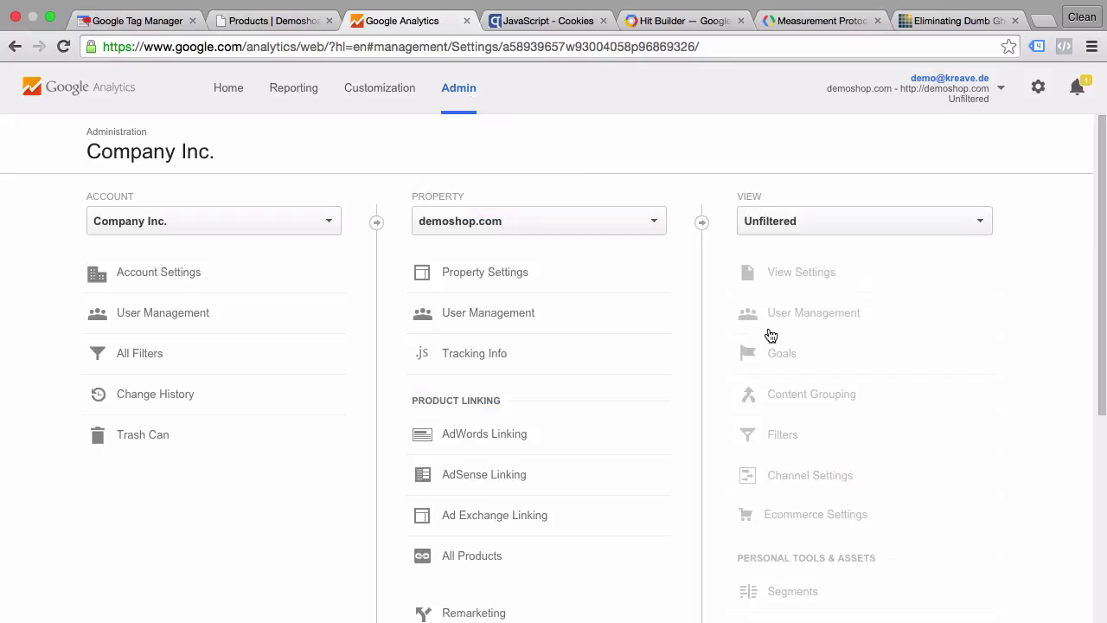
Step: Check the Unfiltered Real-Time Overview for the spam.com referral, then return to Admin's view list
left_click(303, 87)
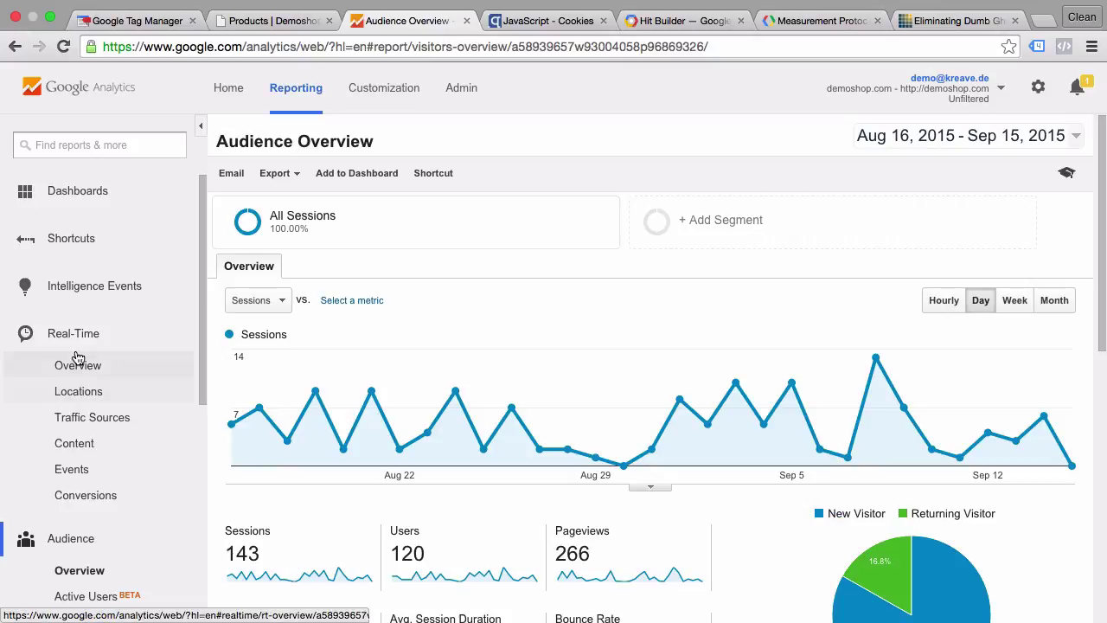
left_click(75, 369)
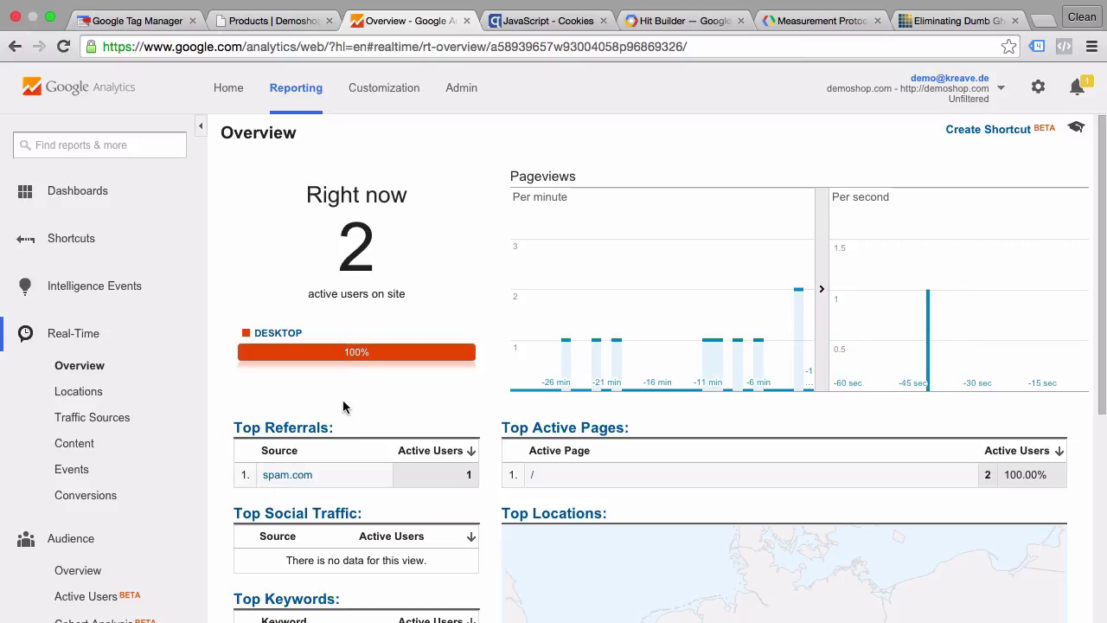
left_click(464, 94)
left_click(894, 227)
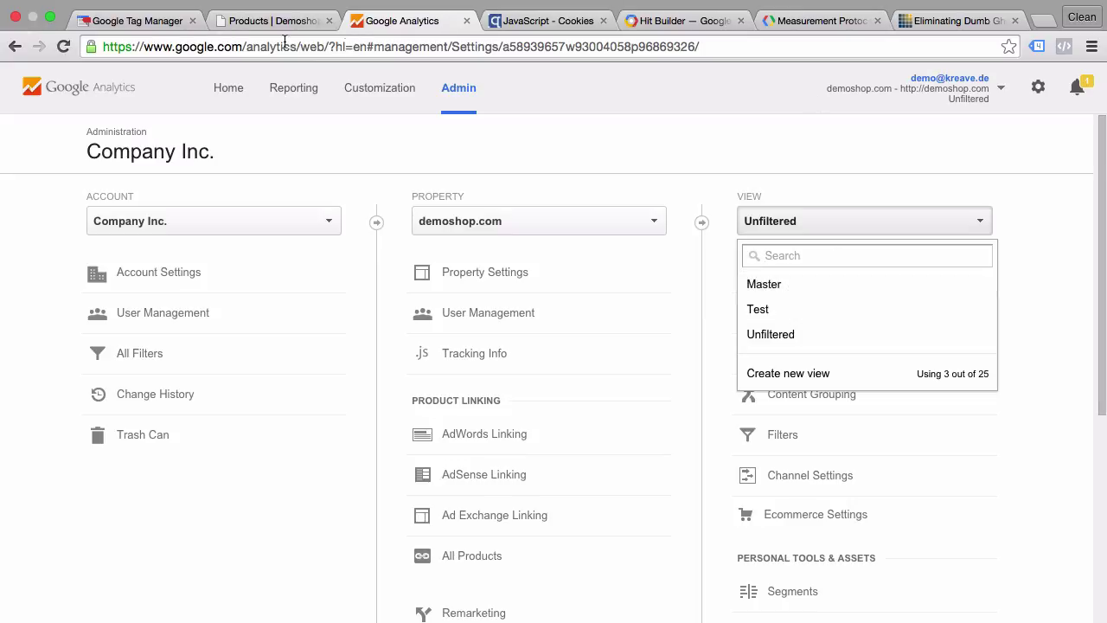
Step: Publish Version 2 of the demoshop.com container with its 5 changes
left_click(147, 21)
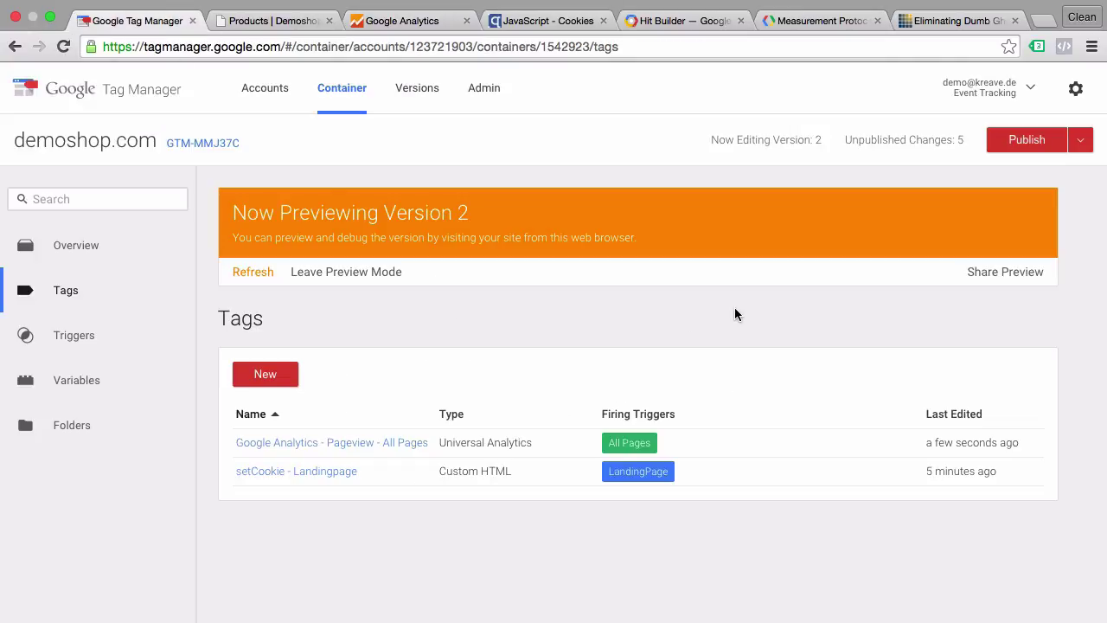
left_click(1024, 143)
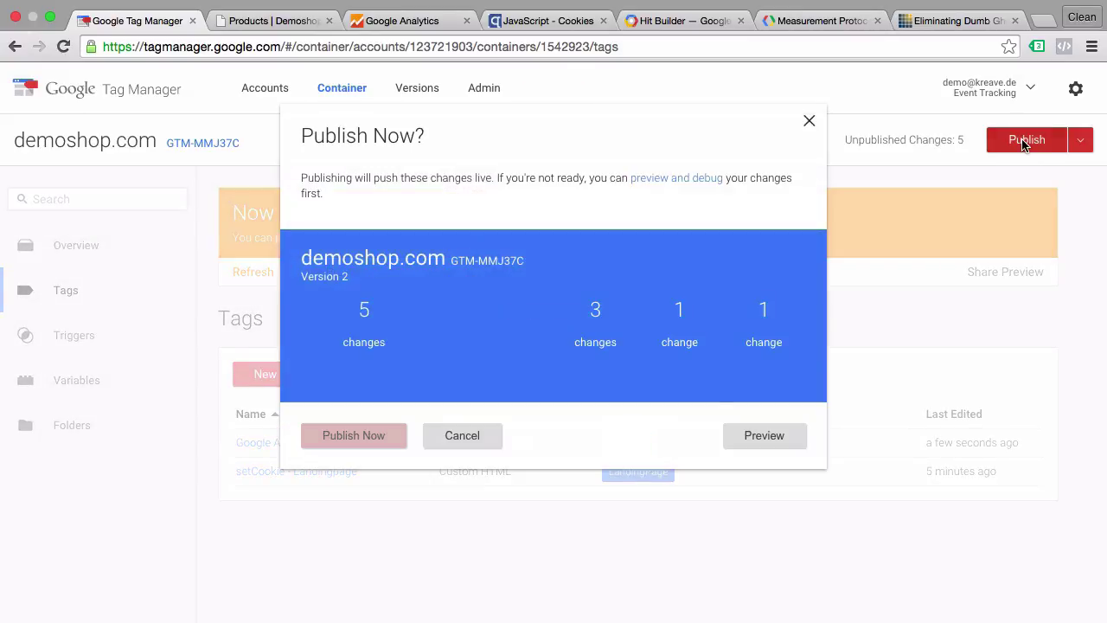
left_click(381, 439)
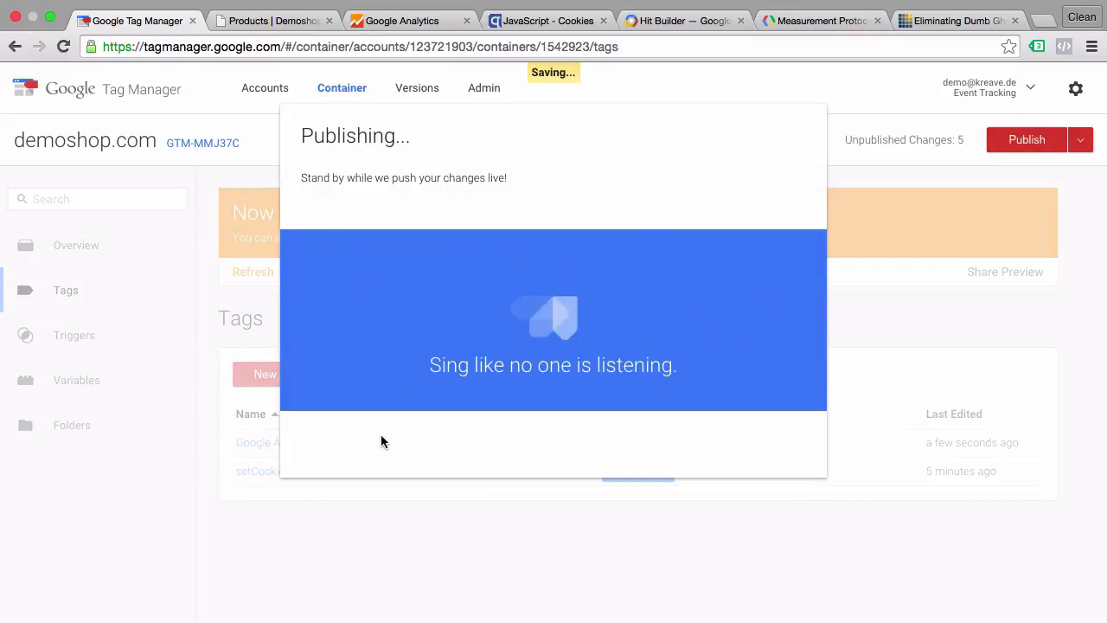